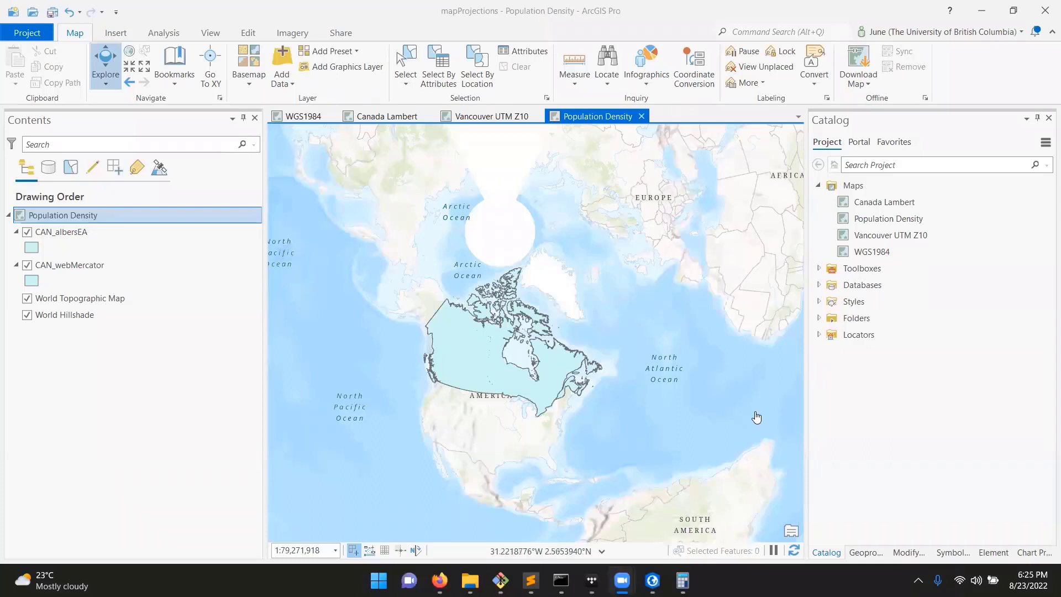
Expand the project's Folders and look through the WGS1984, Canada Lambert, Vancouver UTM Z10 and Population Density maps
click(819, 318)
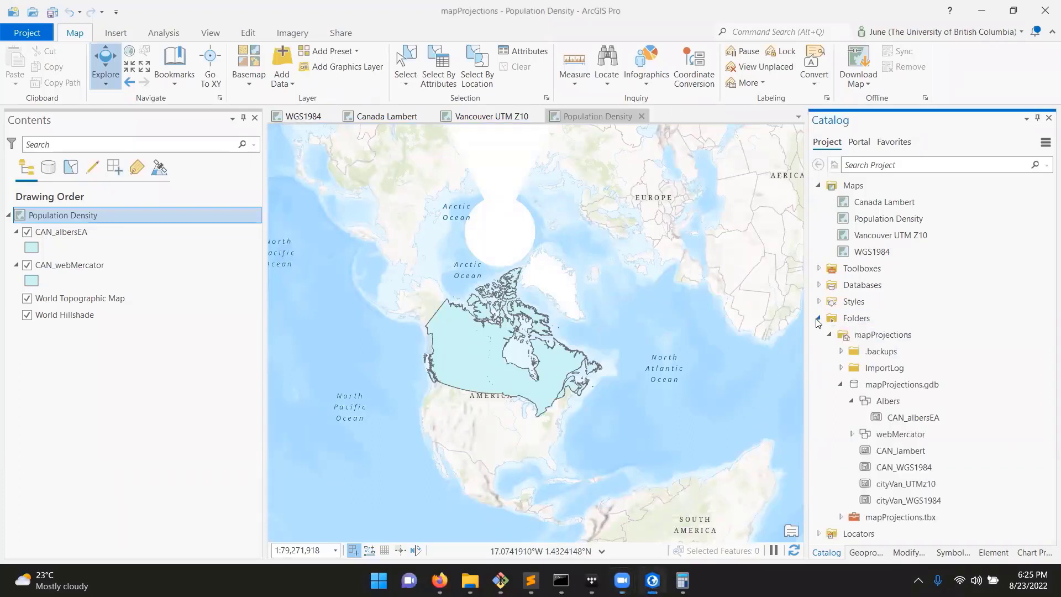
click(301, 117)
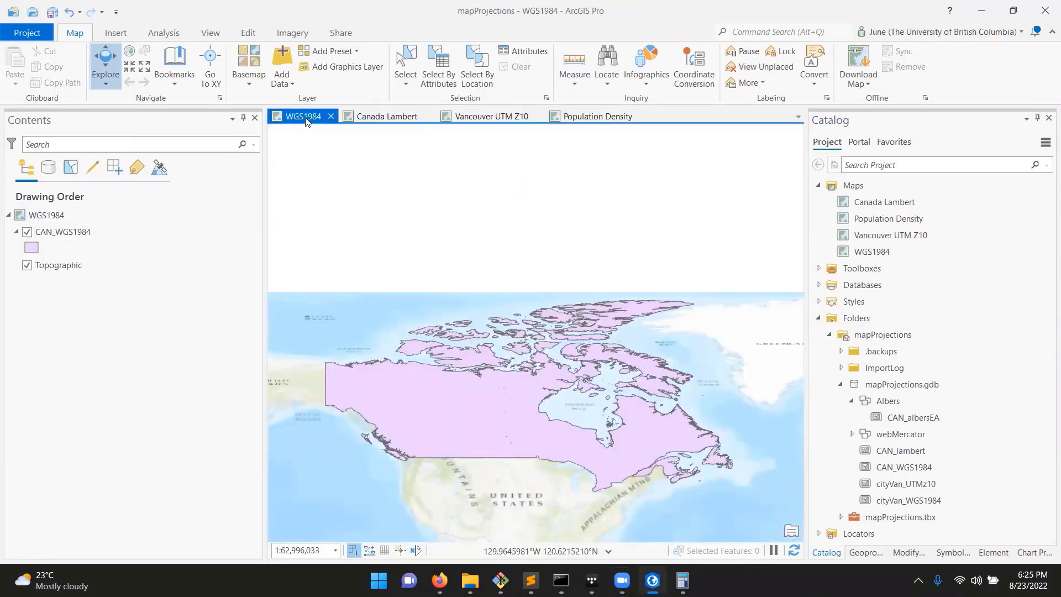
click(361, 117)
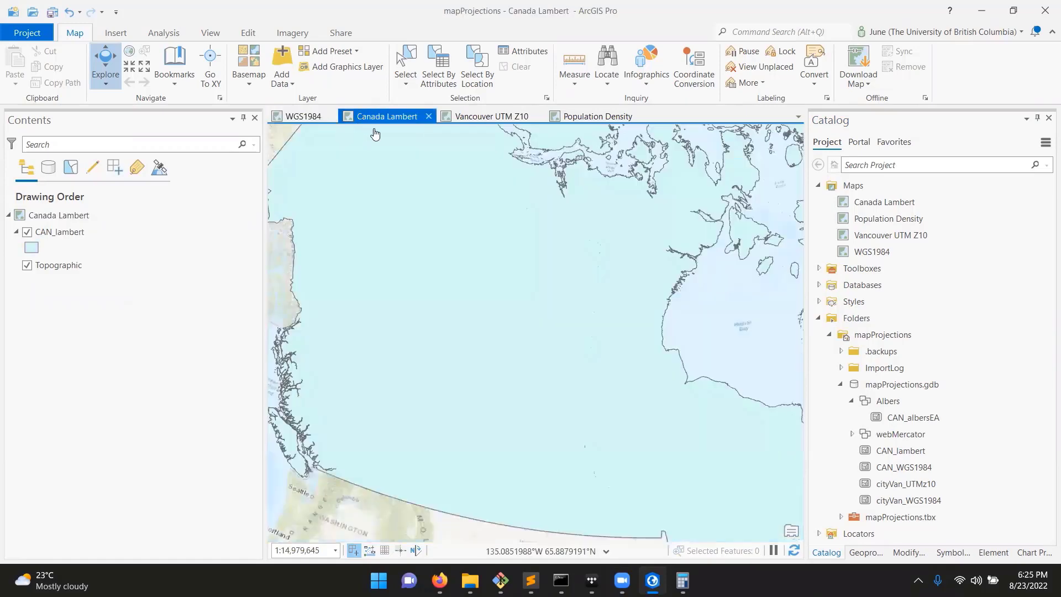
click(489, 117)
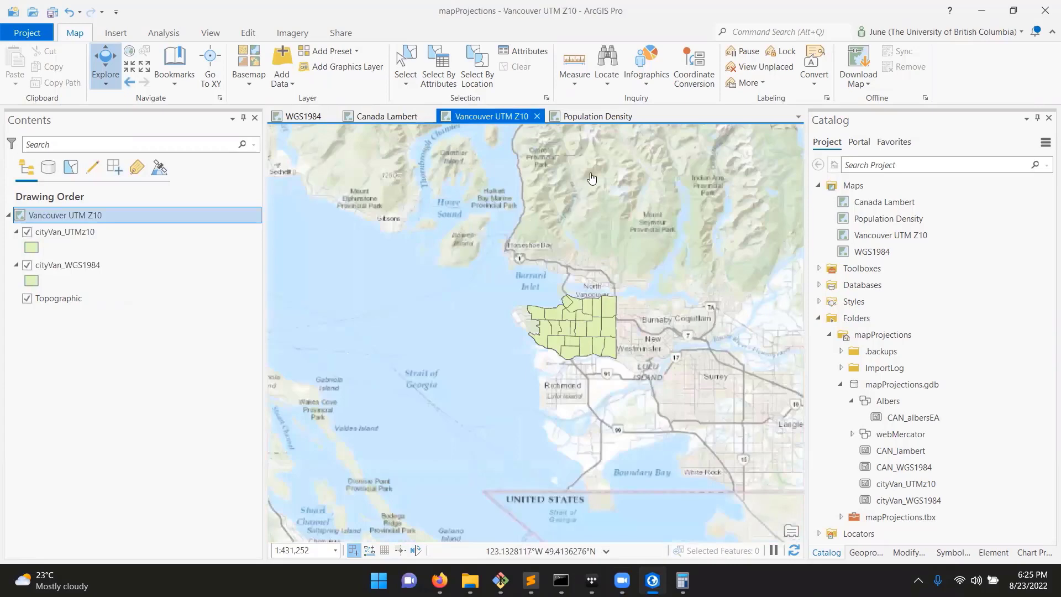
click(599, 117)
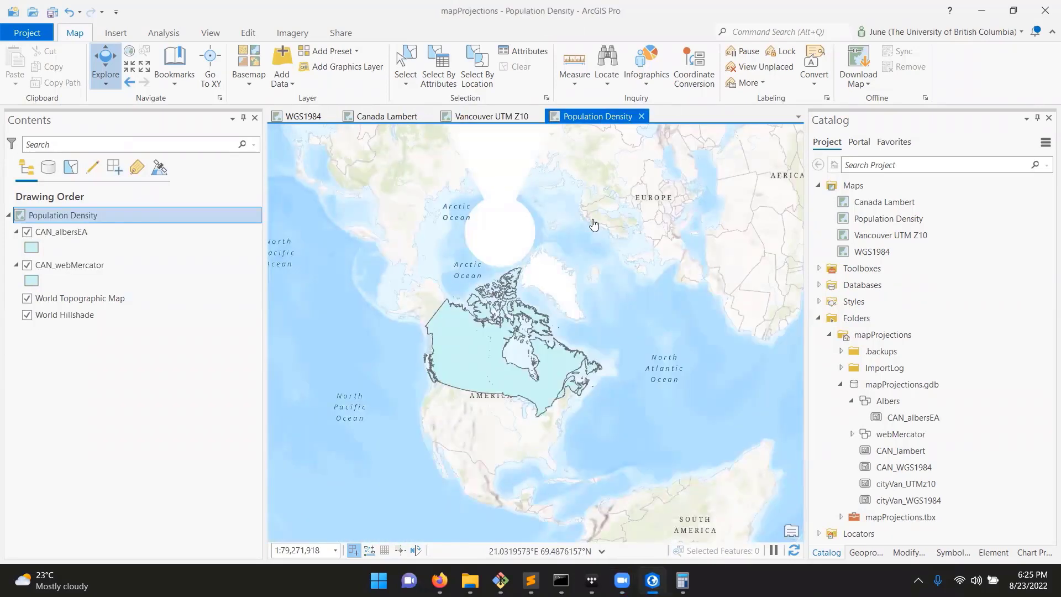
Close the Vancouver UTM Z10 and Population Density map views, and reopen Population Density from the project's maps
click(497, 117)
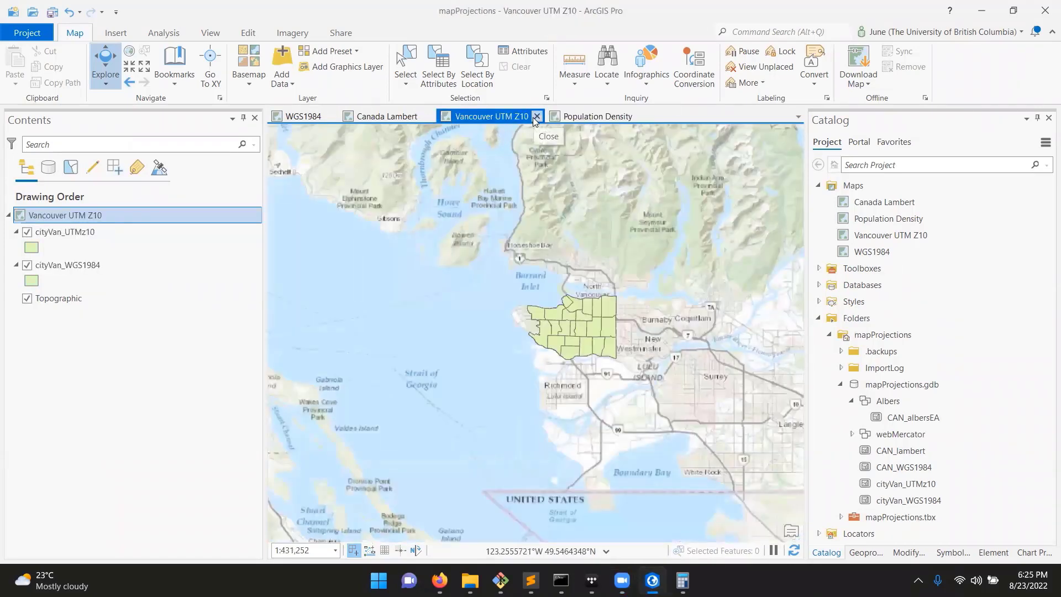
click(535, 116)
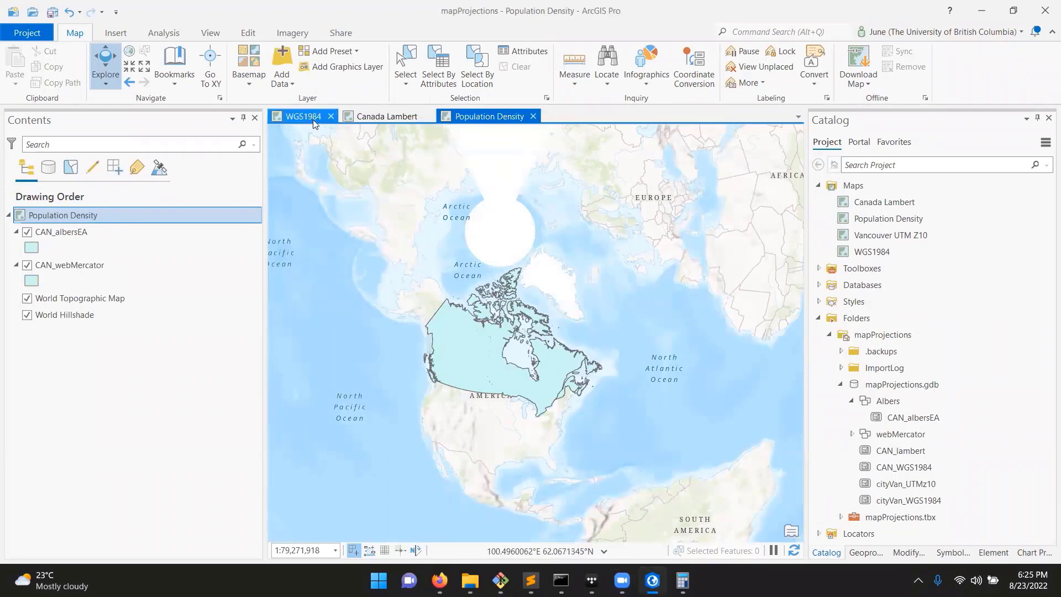
click(867, 318)
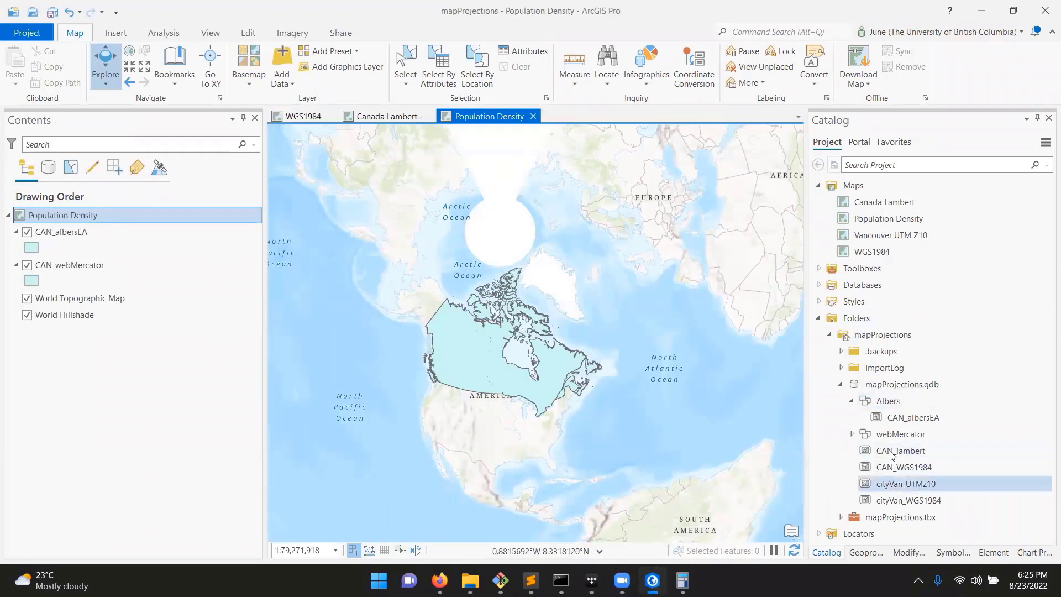
click(820, 184)
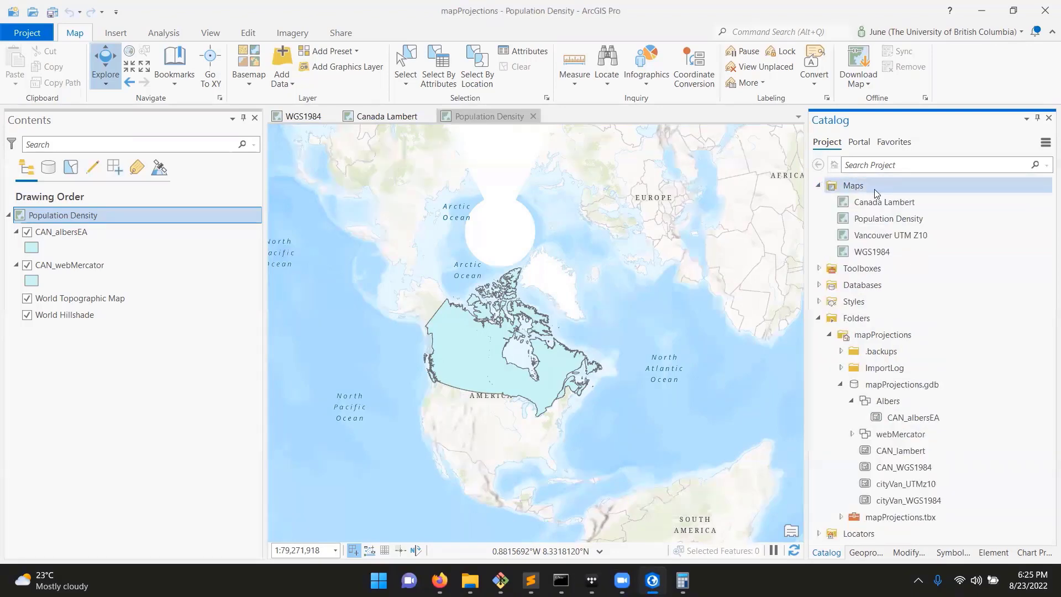
click(884, 253)
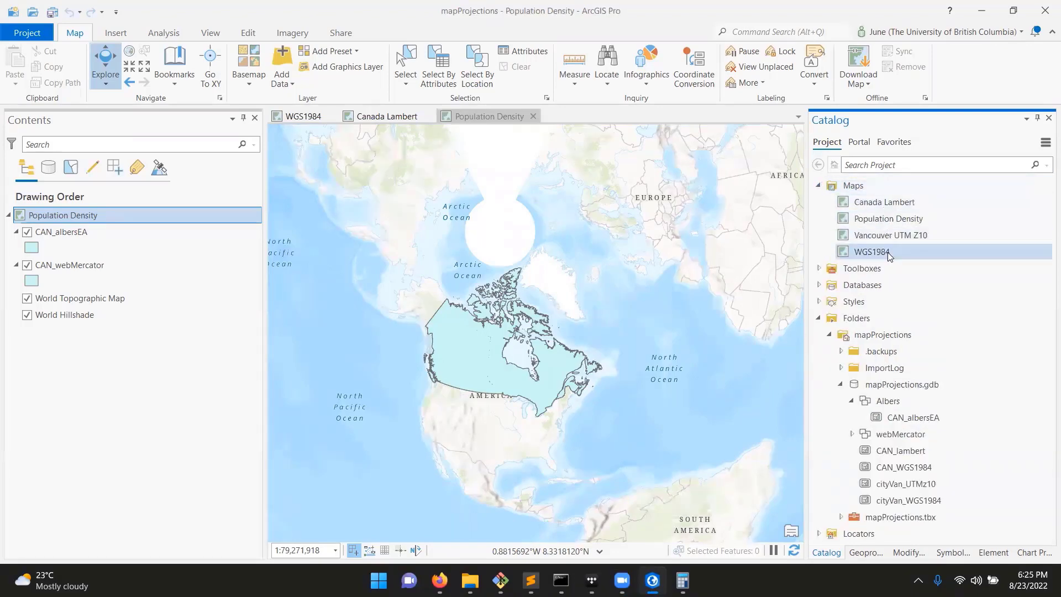
click(533, 116)
double_click(894, 222)
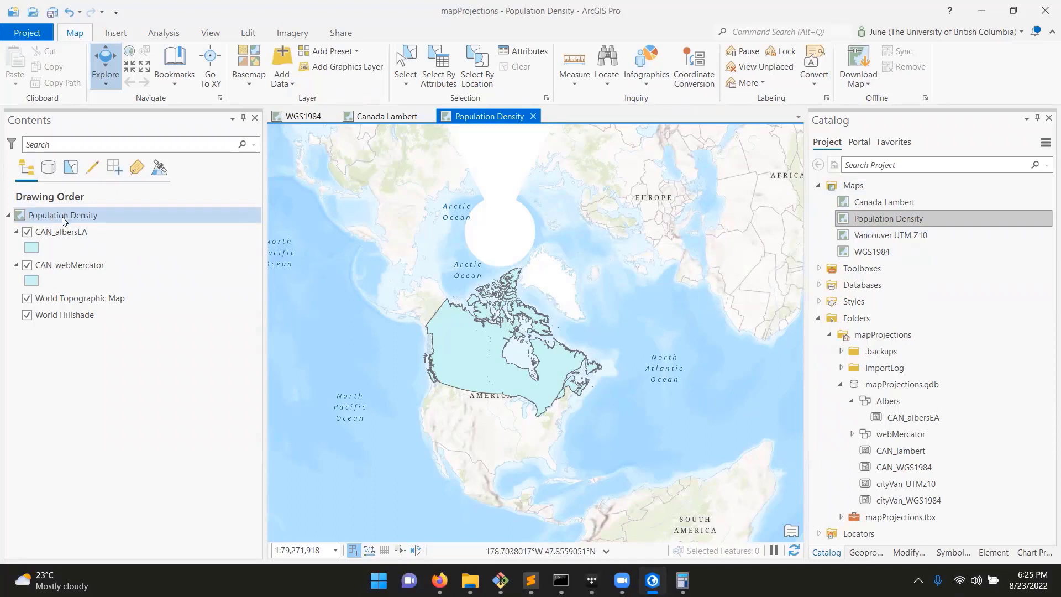
Copy the Population Density map and paste the duplicate into the project's Maps collection
click(908, 220)
key(Escape)
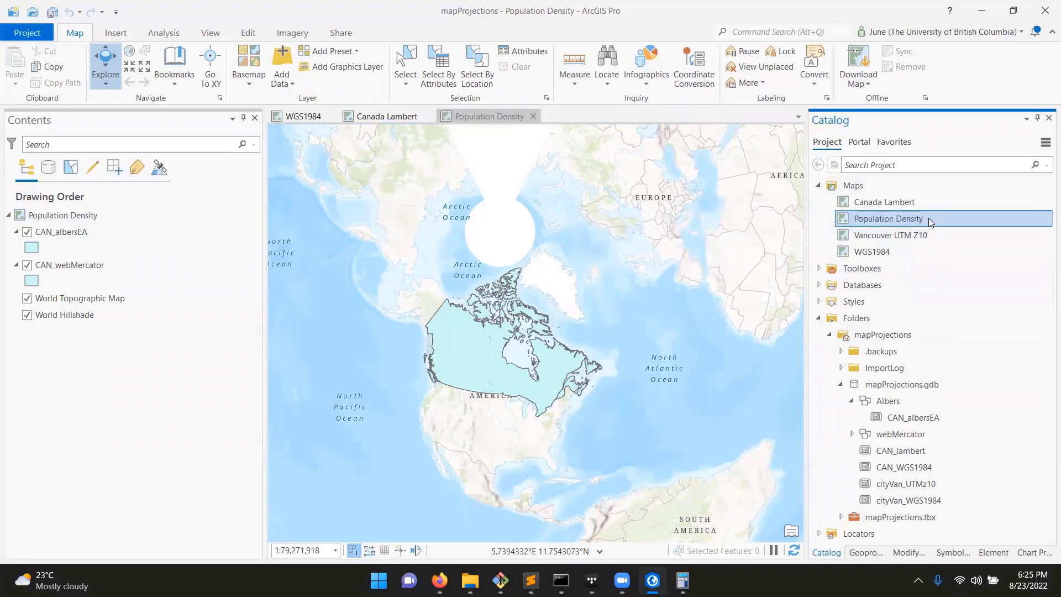
right_click(928, 218)
click(976, 288)
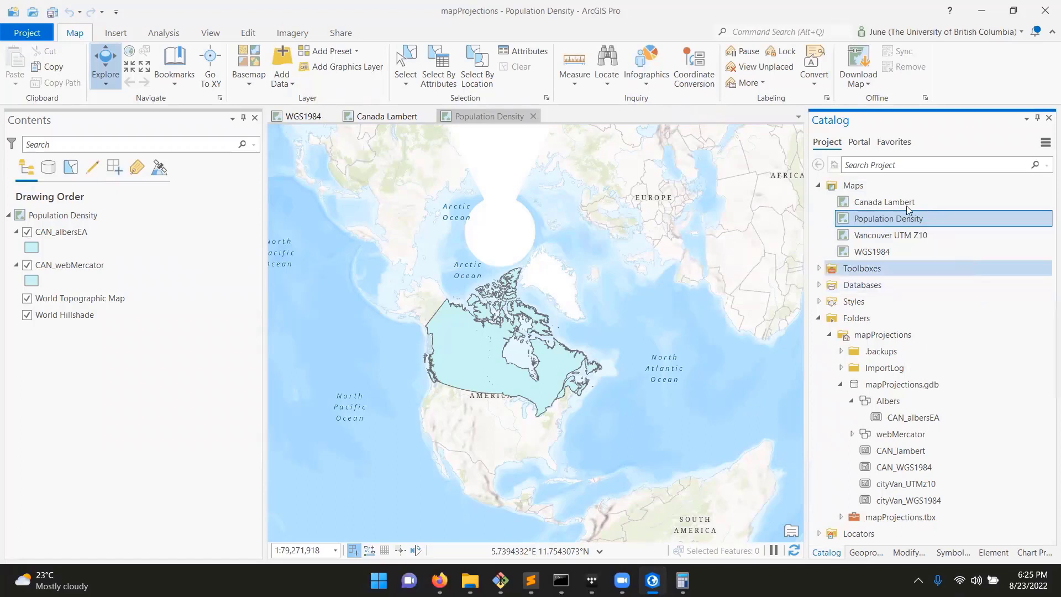
right_click(880, 186)
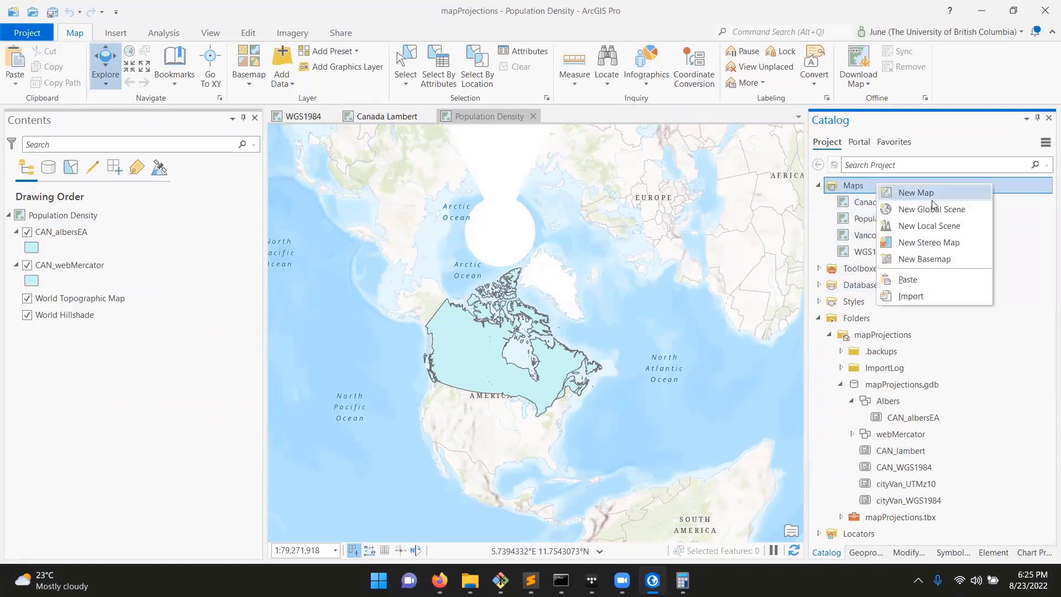
click(934, 281)
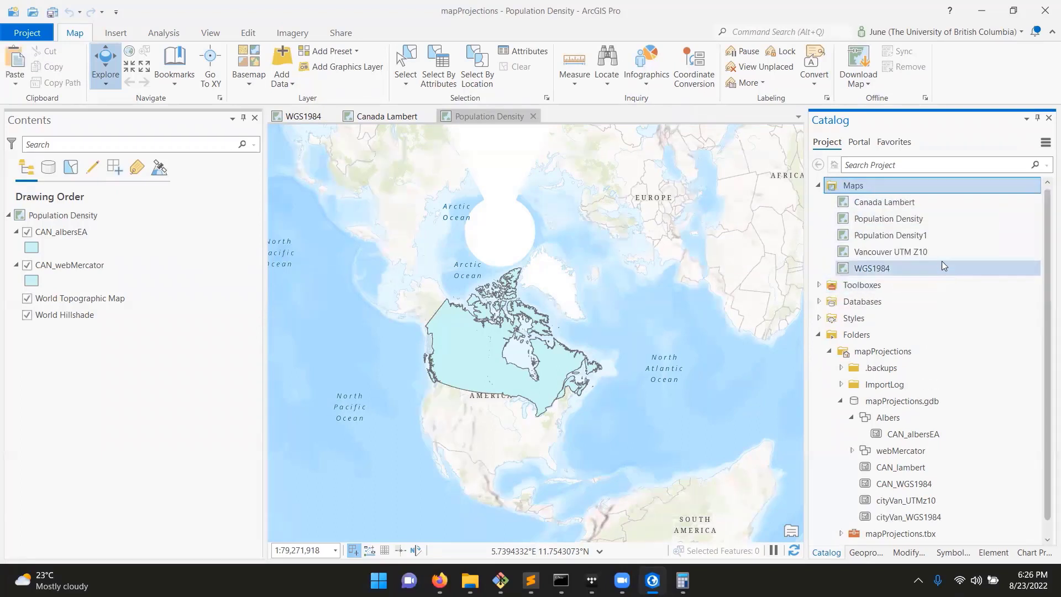
Rename the duplicated Population Density map as Canada Albers
click(920, 236)
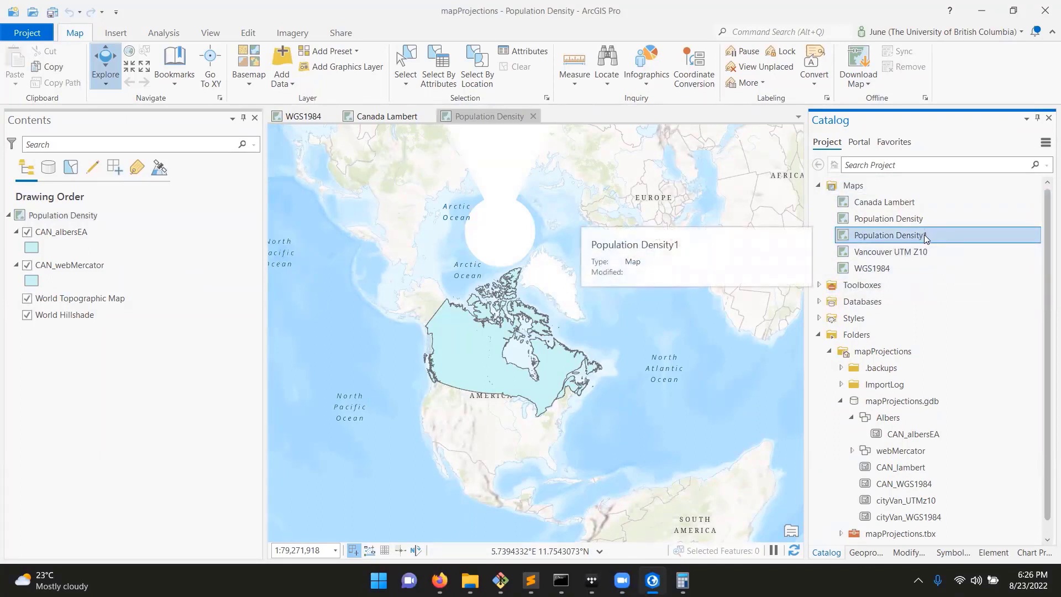
right_click(920, 236)
click(920, 236)
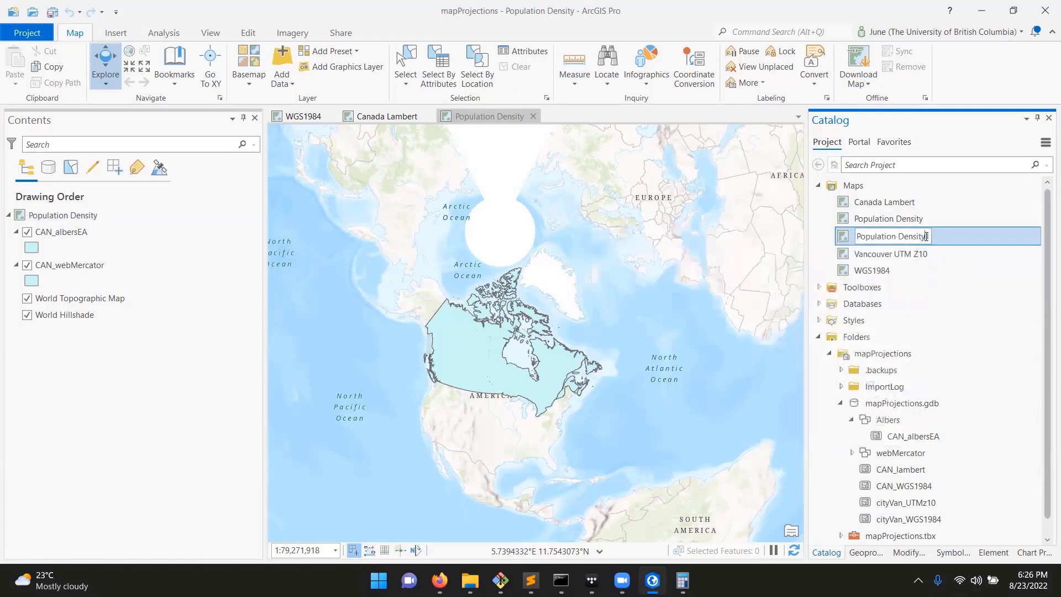
double_click(927, 237)
key(ctrl+a)
text(C)
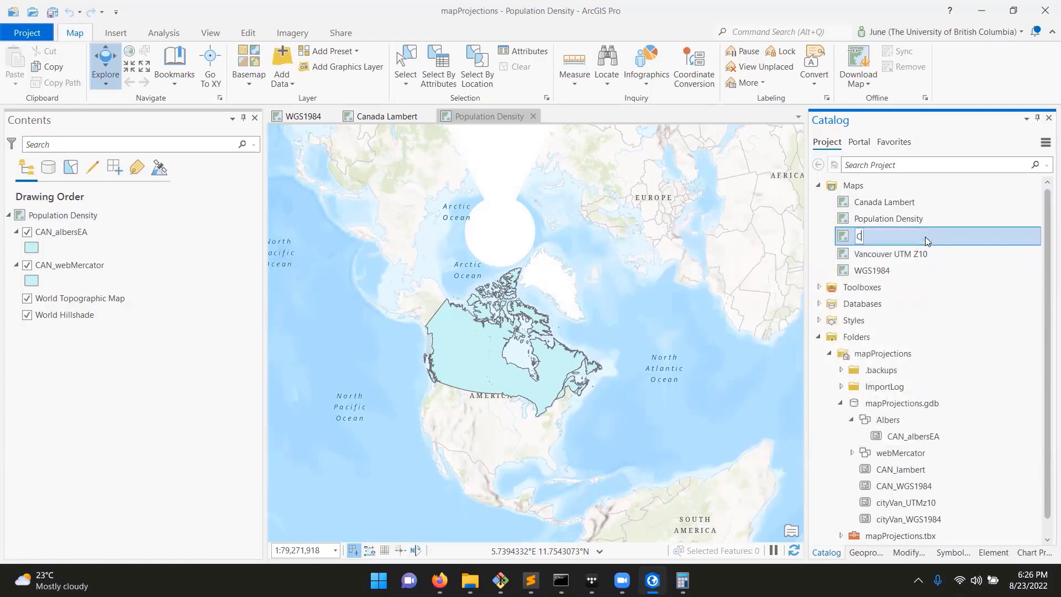
text(anada Albers)
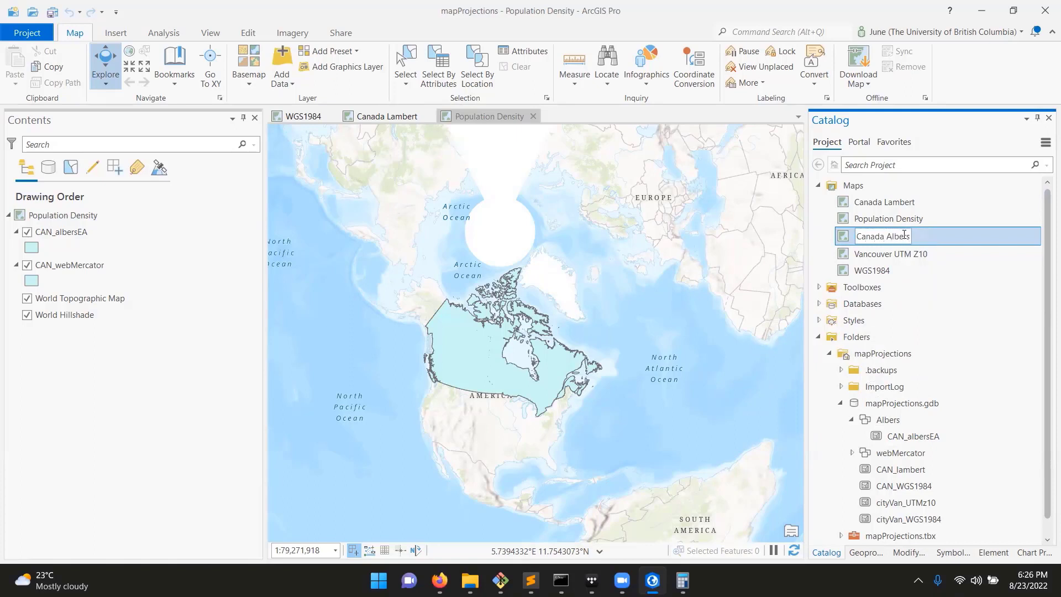
key(Return)
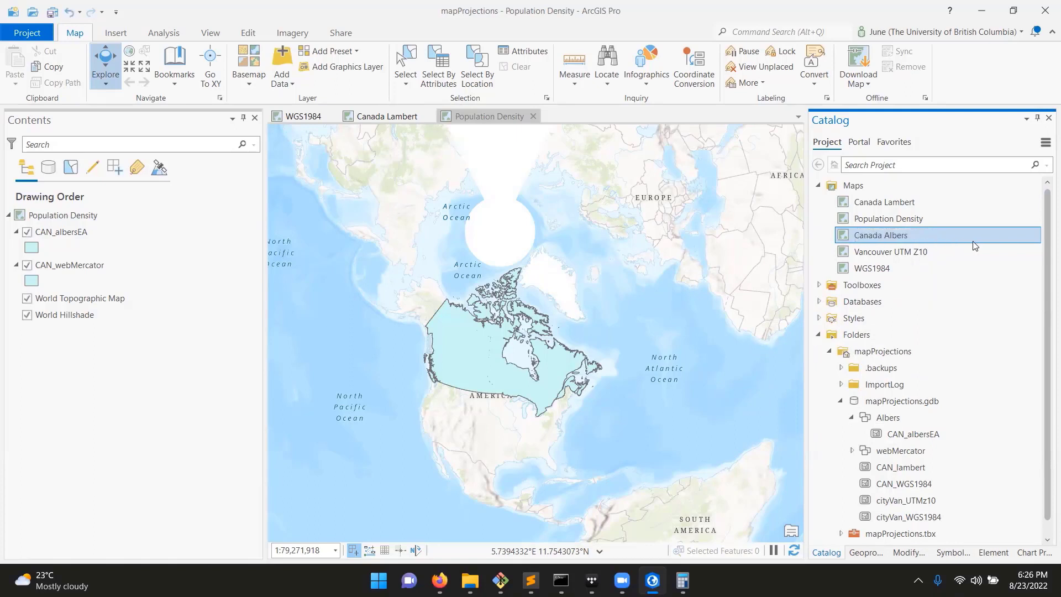
Rename the original Population Density map as Web Mercator
click(905, 220)
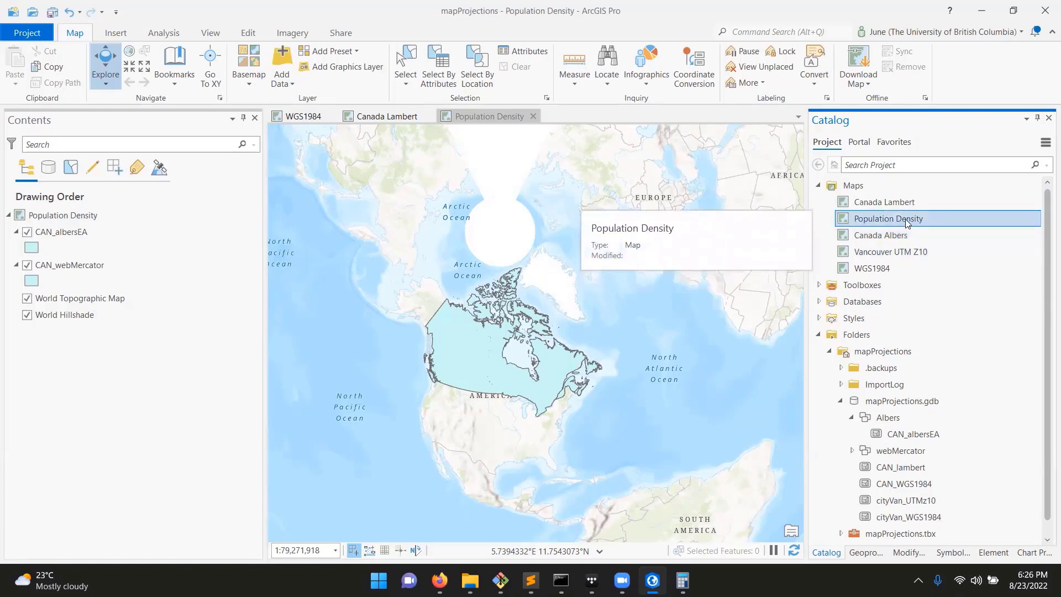
click(907, 220)
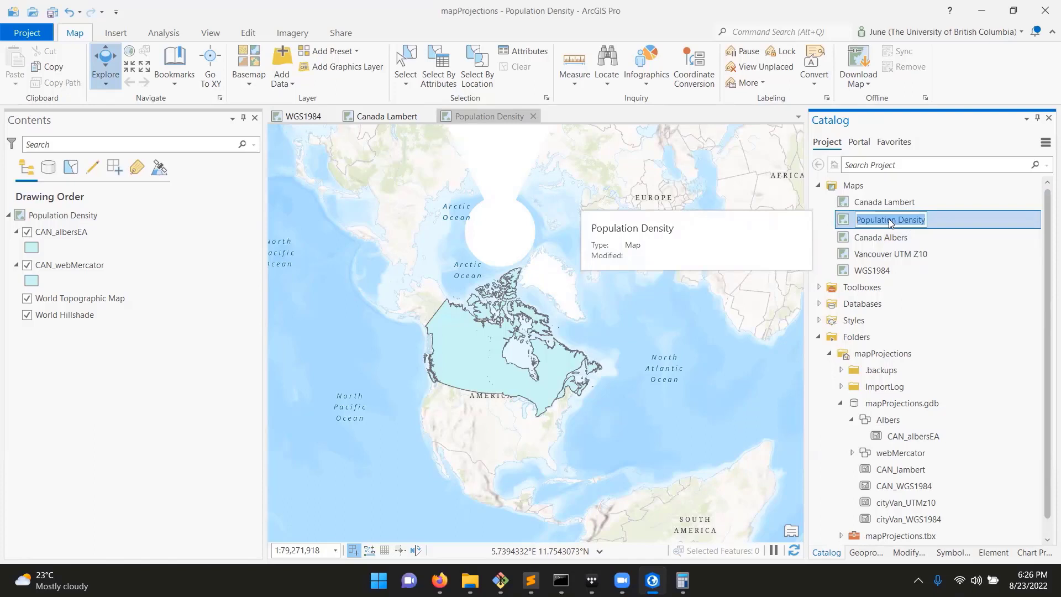
text(Web )
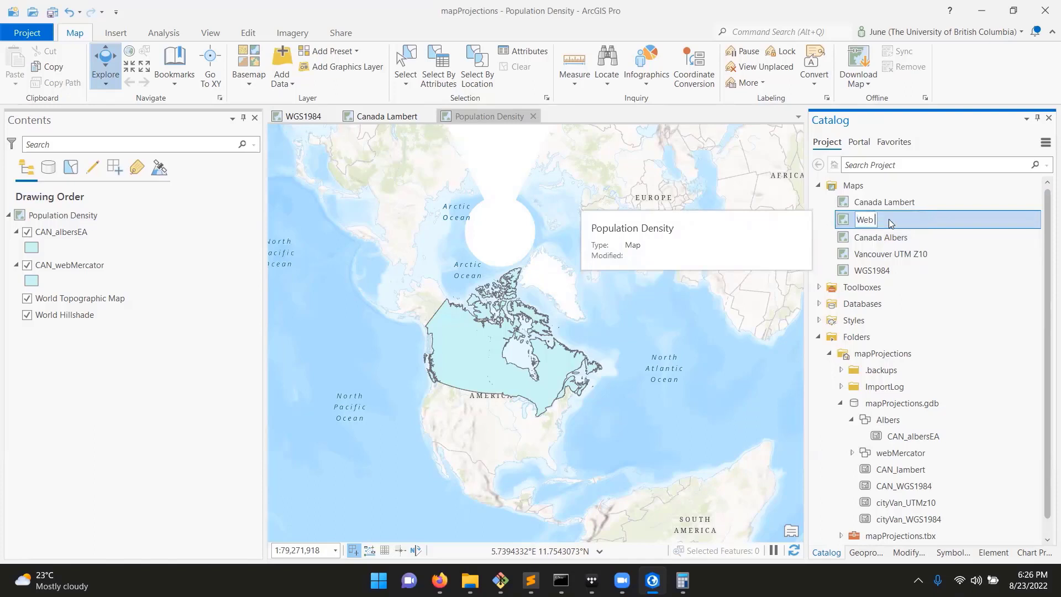
text(Mercator)
click(992, 239)
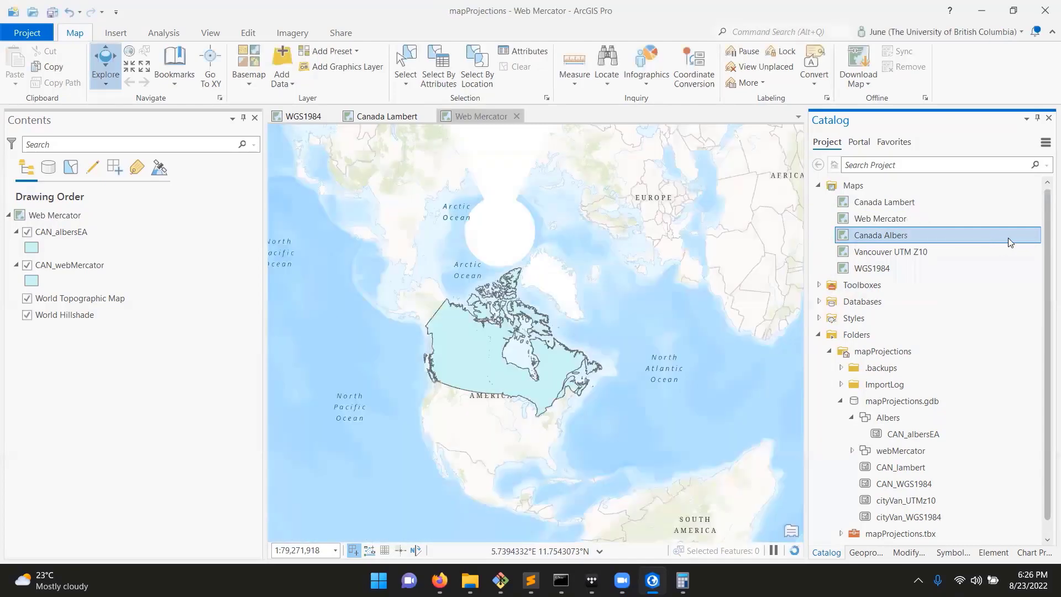
Open the Canada Albers map and remove its CAN_webMercator layer
double_click(908, 235)
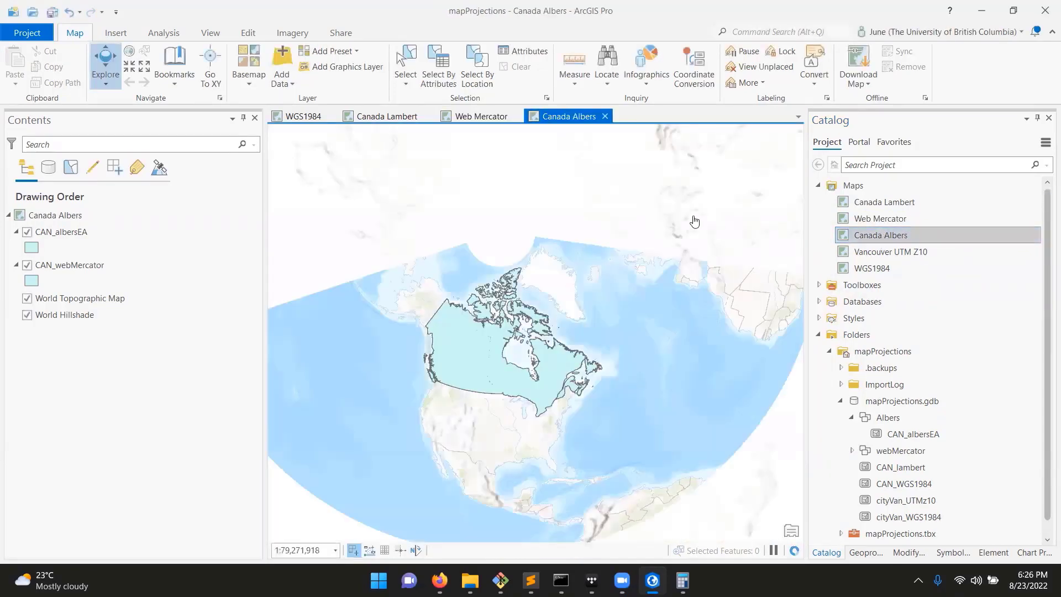
right_click(64, 263)
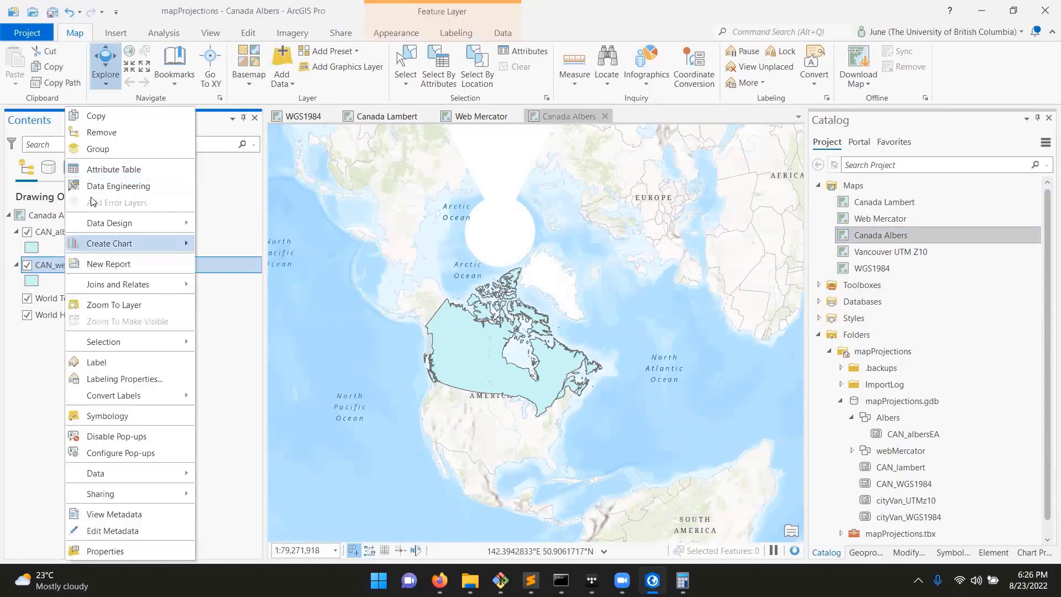
click(109, 131)
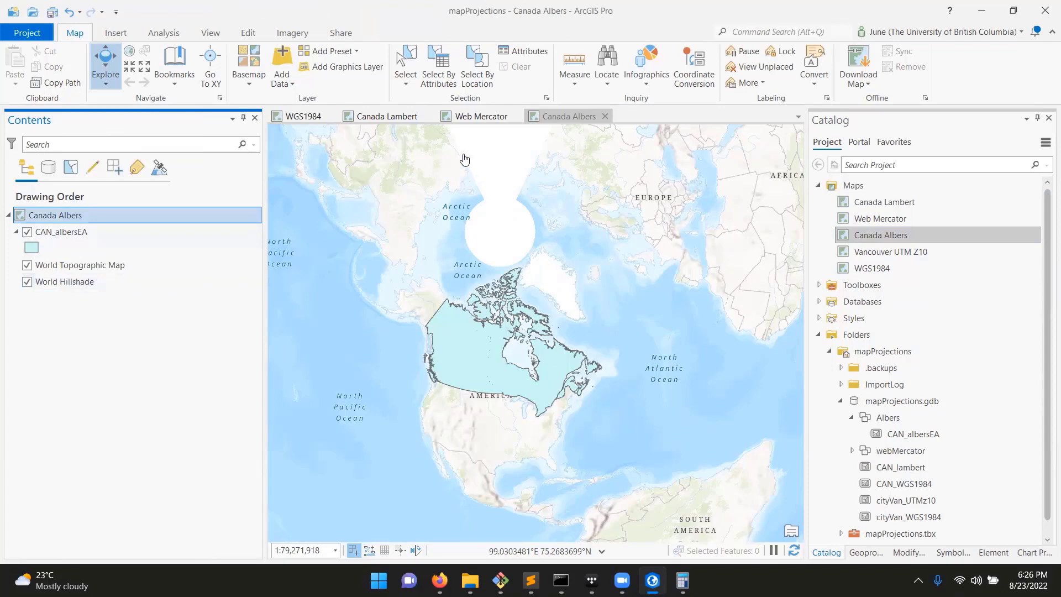
Switch to the Web Mercator map and remove its CAN_albersEA layer
click(493, 118)
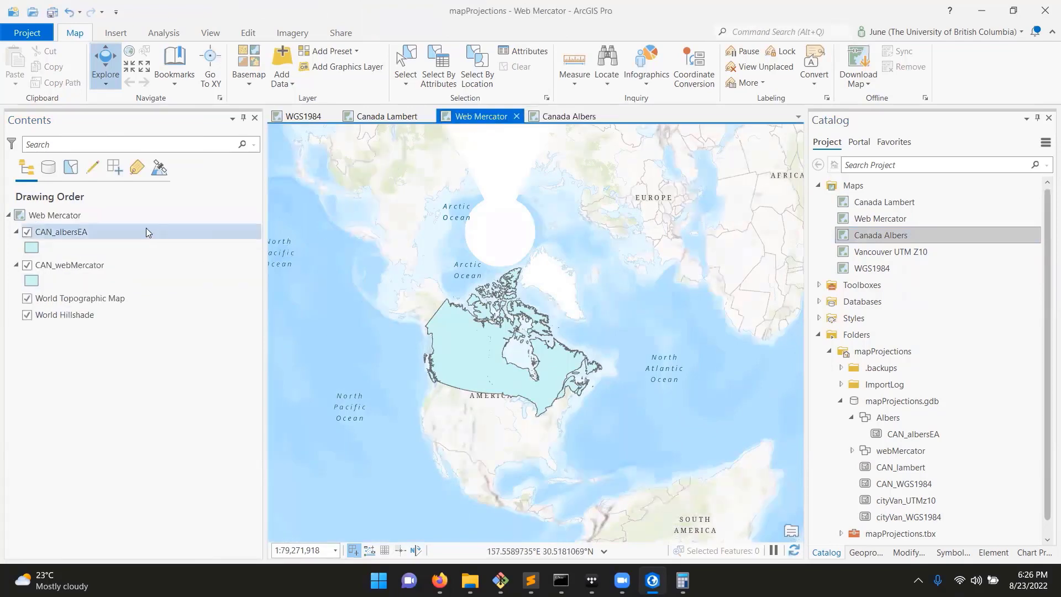
right_click(55, 216)
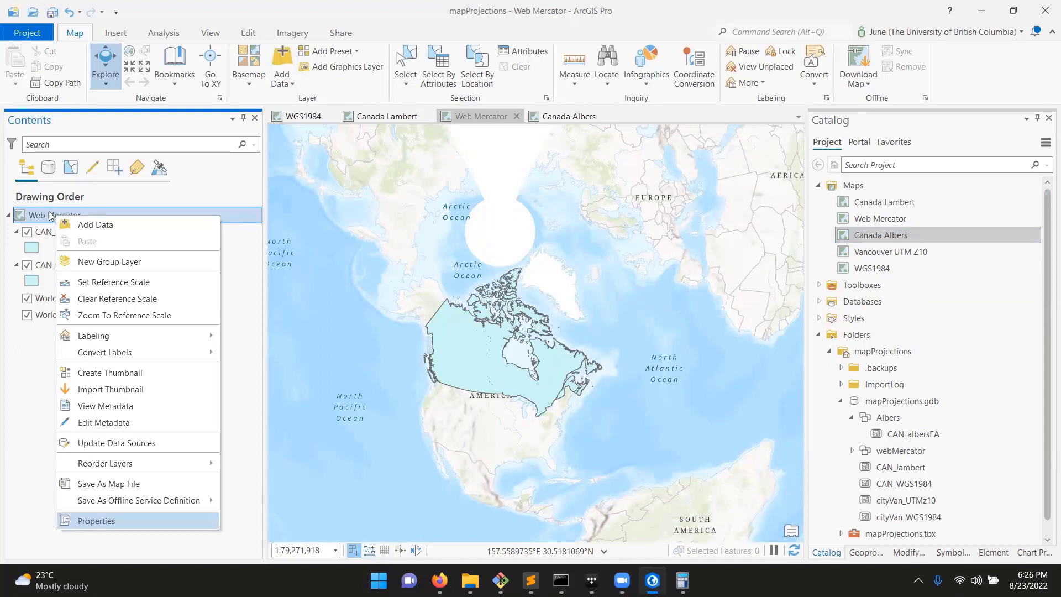
click(61, 232)
click(61, 232)
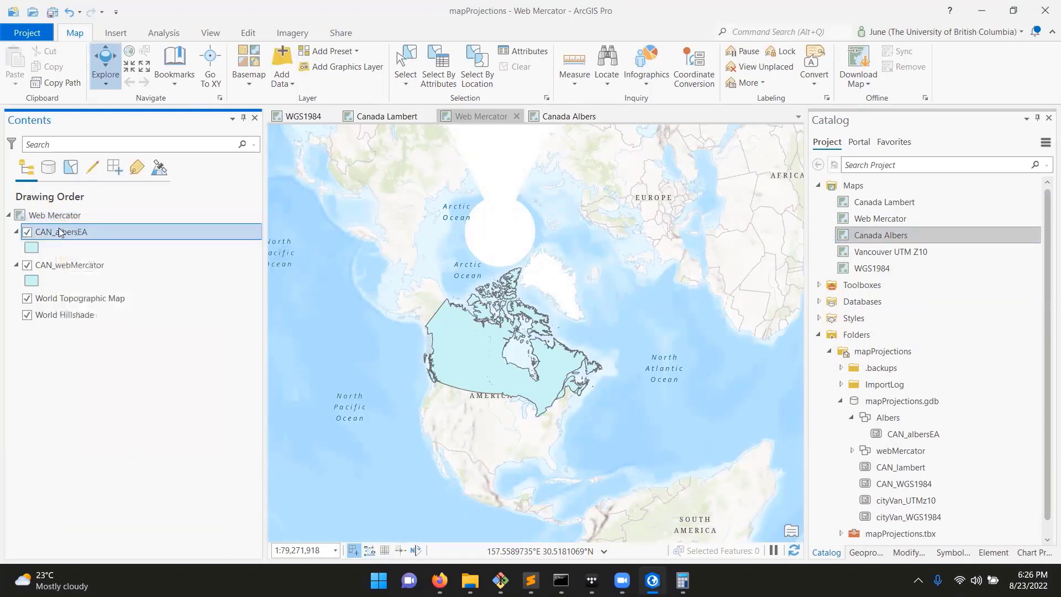
right_click(61, 232)
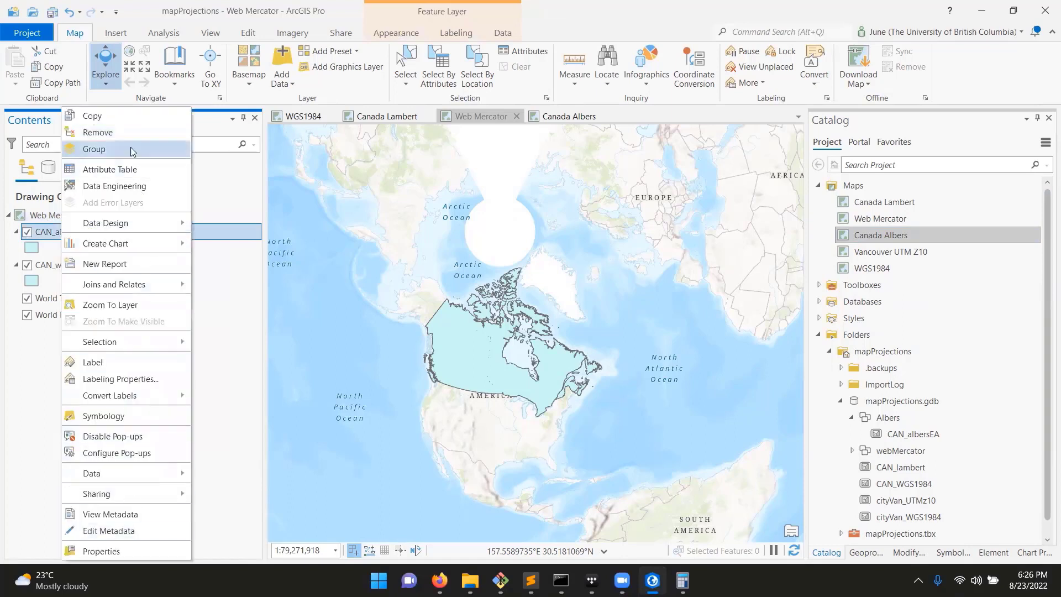
click(129, 132)
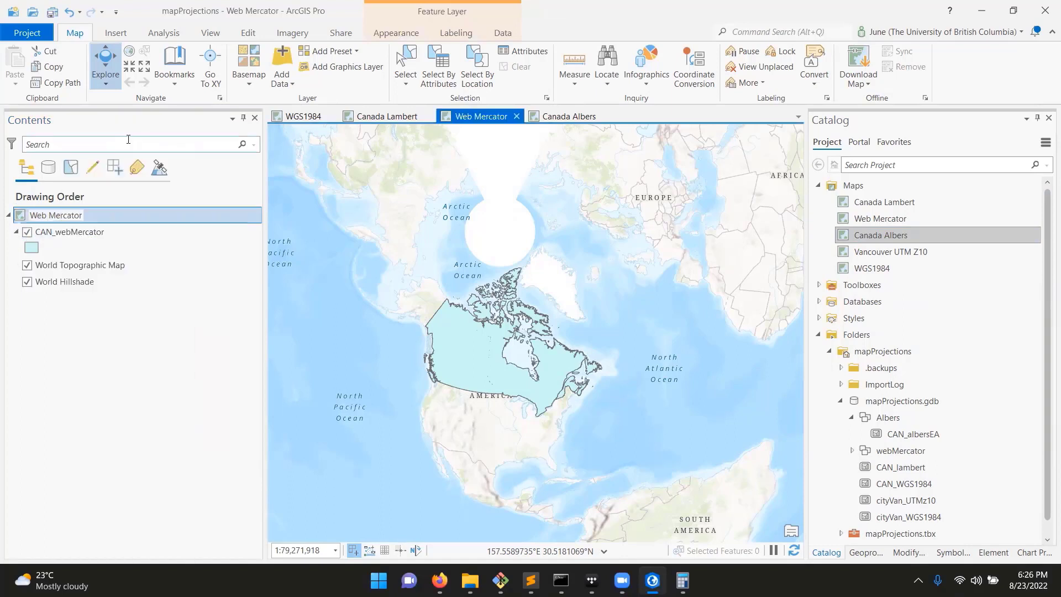
Set the Web Mercator map's coordinate system to WGS 1984 Web Mercator (auxiliary sphere), taken from its layers
right_click(104, 218)
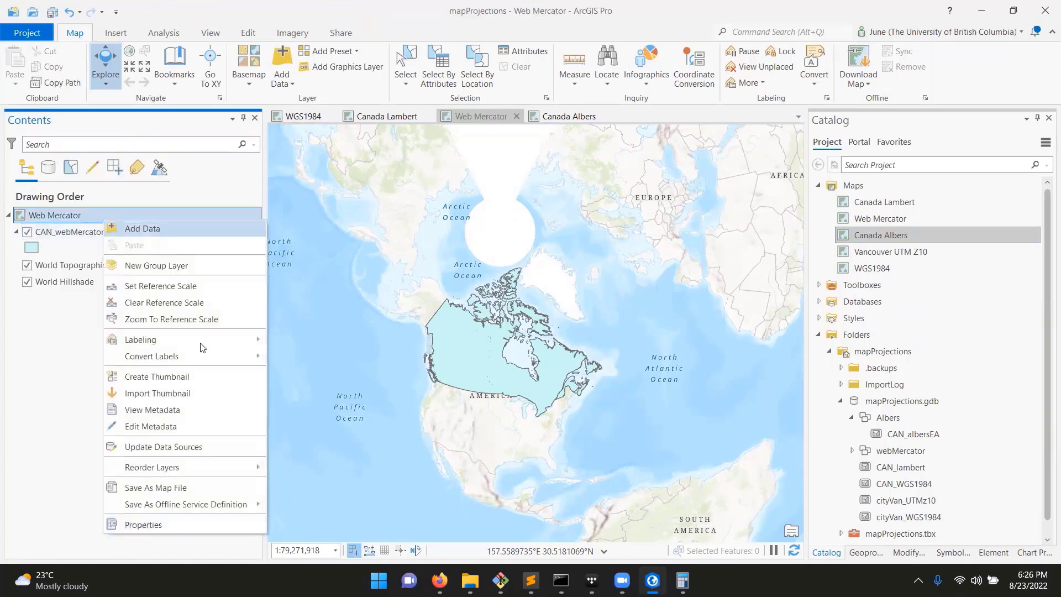
click(176, 526)
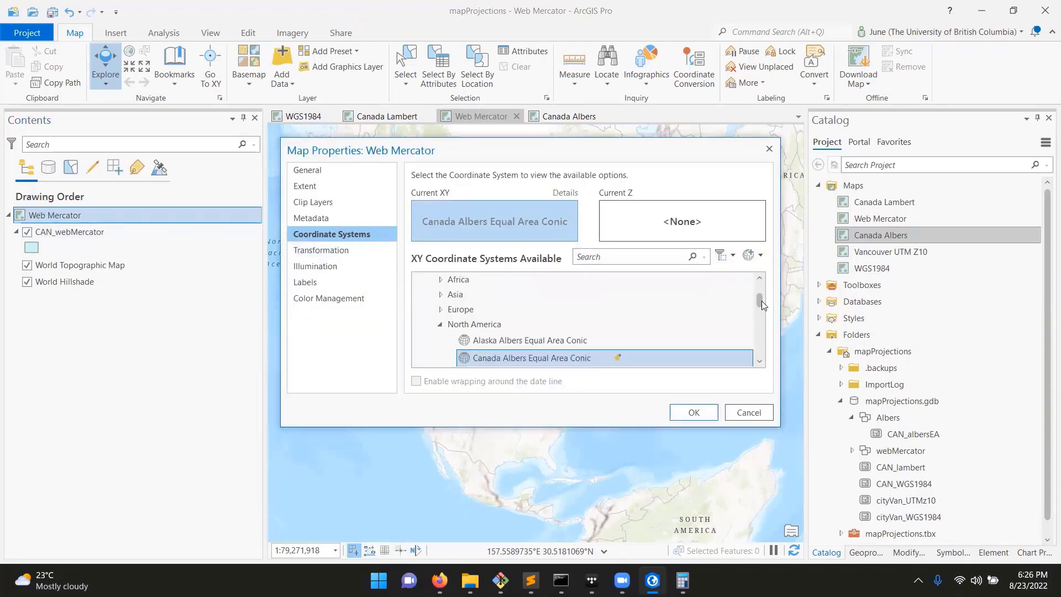
drag(760, 301, 760, 285)
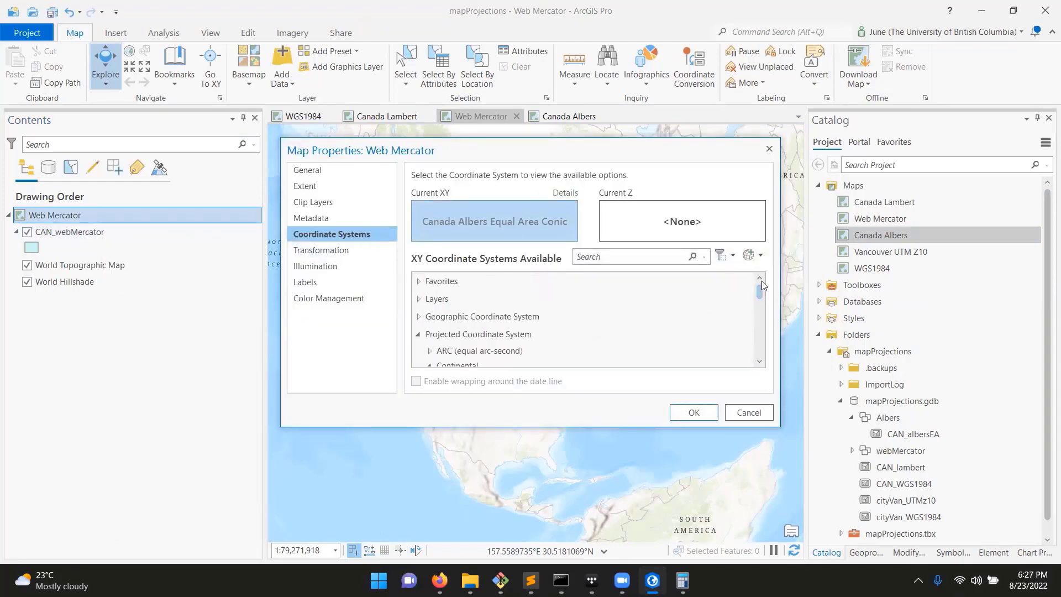
click(419, 299)
click(538, 316)
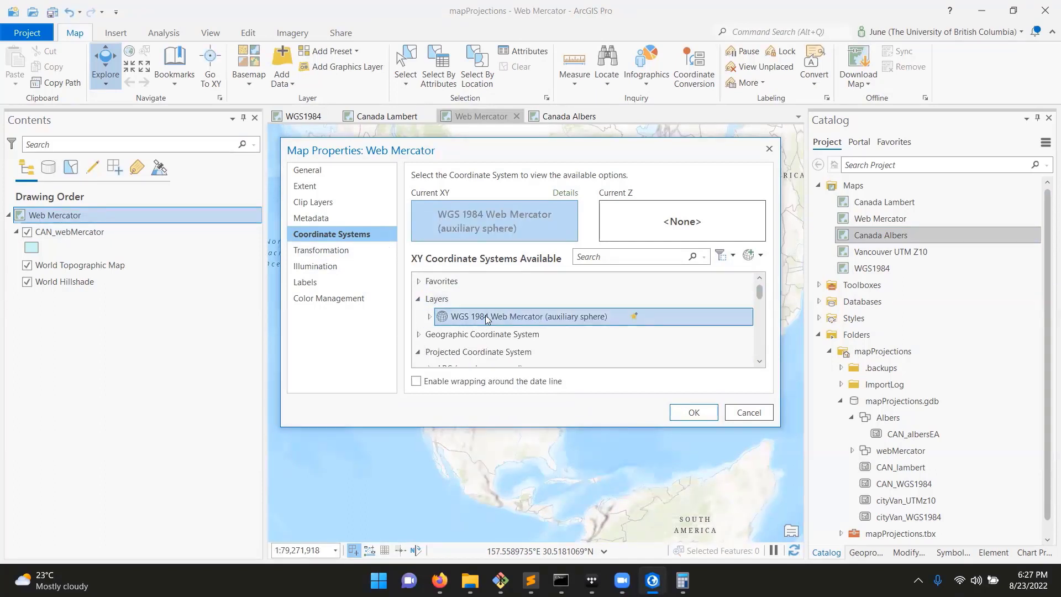
click(691, 412)
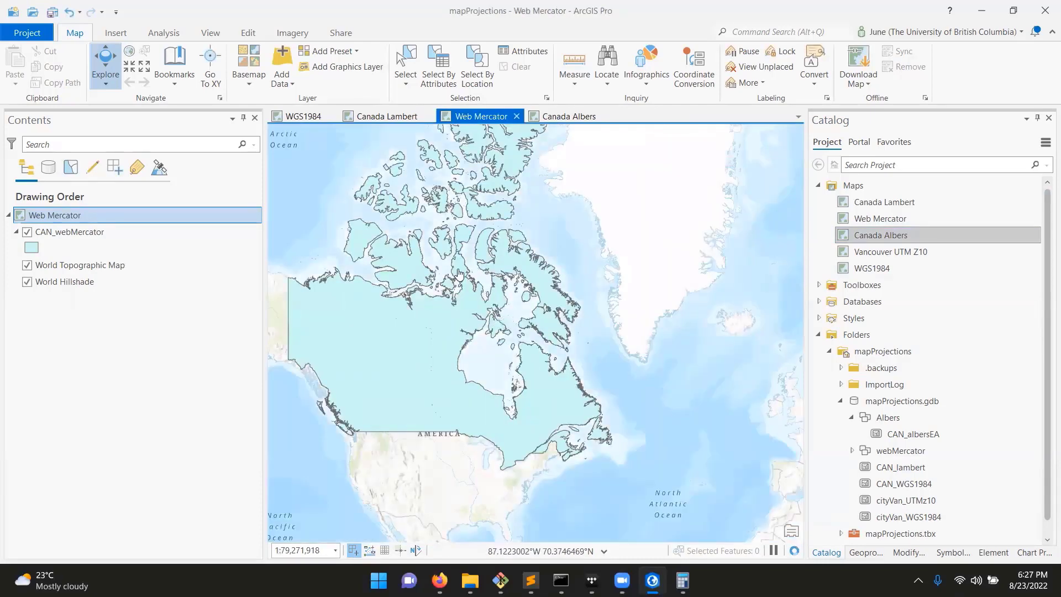
drag(503, 321, 586, 354)
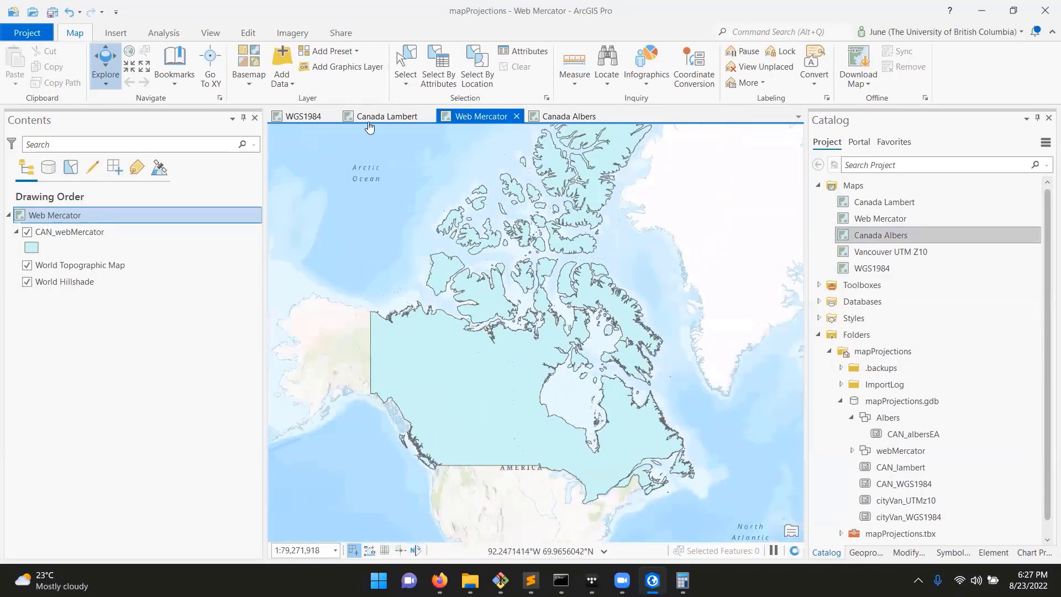
Compare how Canada is displayed in the WGS1984, Canada Lambert, Web Mercator and Canada Albers maps
click(307, 118)
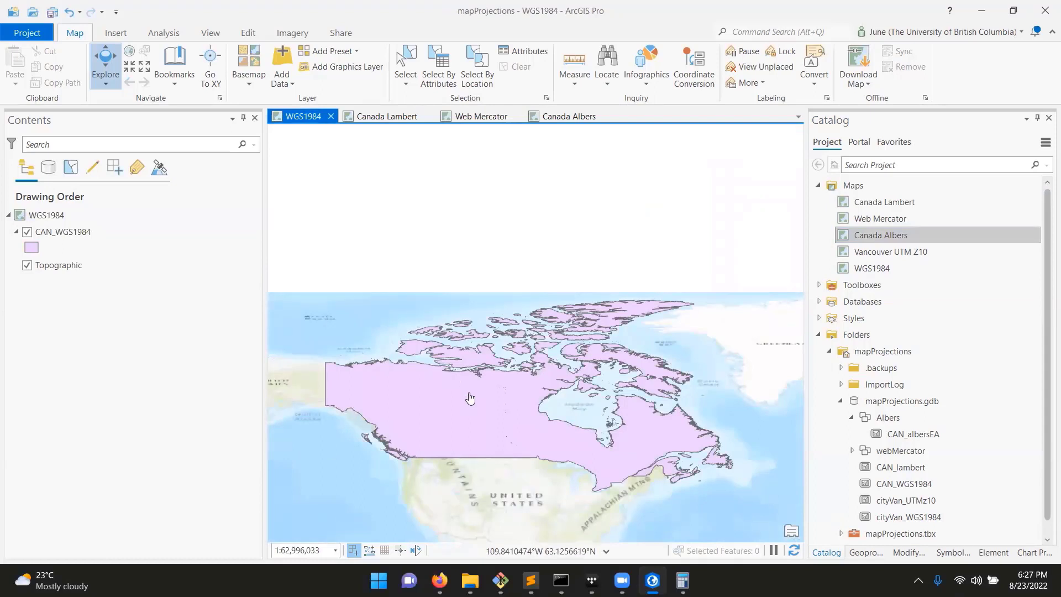
click(361, 117)
click(475, 117)
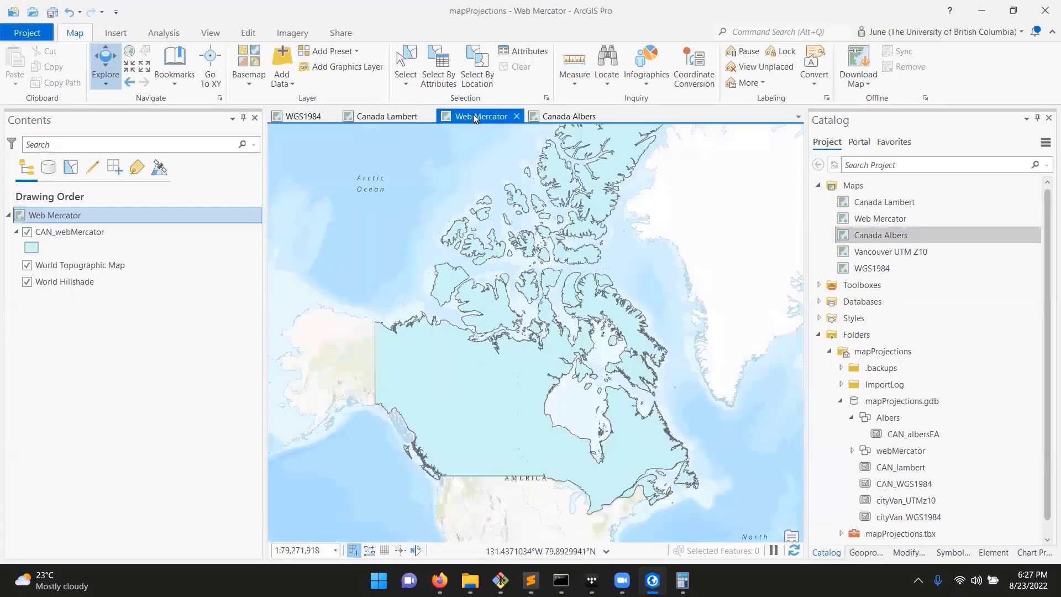
click(556, 124)
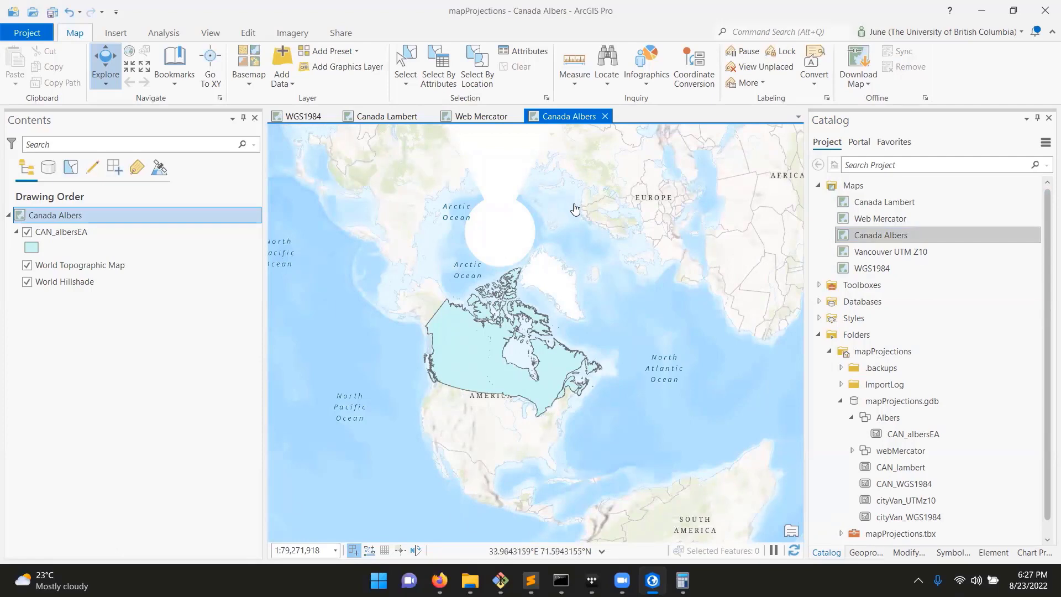
Start a new layout with a custom page size, setting both width and height to 10 inches
click(116, 34)
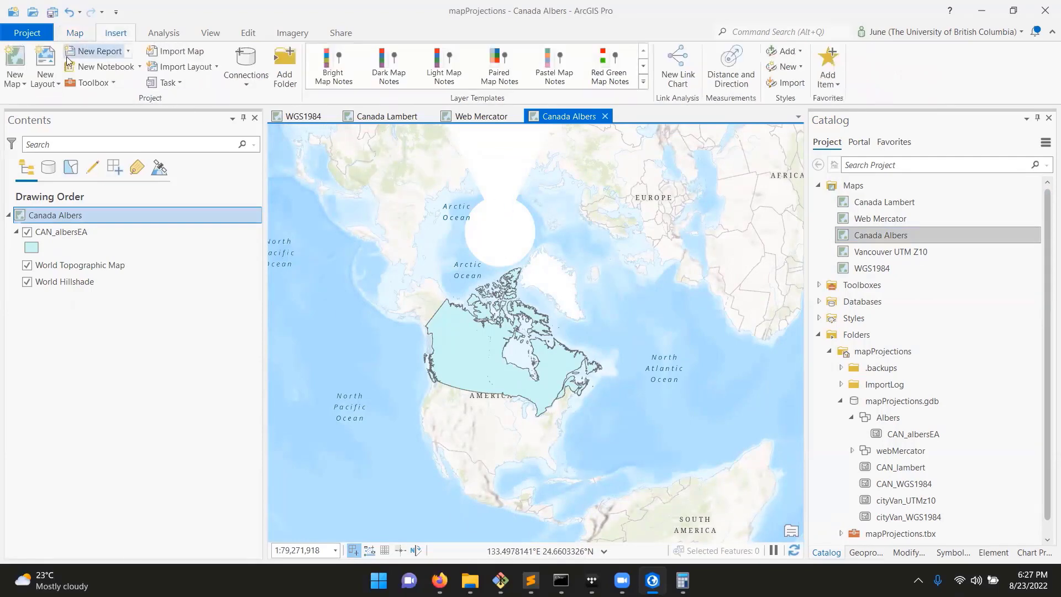
click(43, 84)
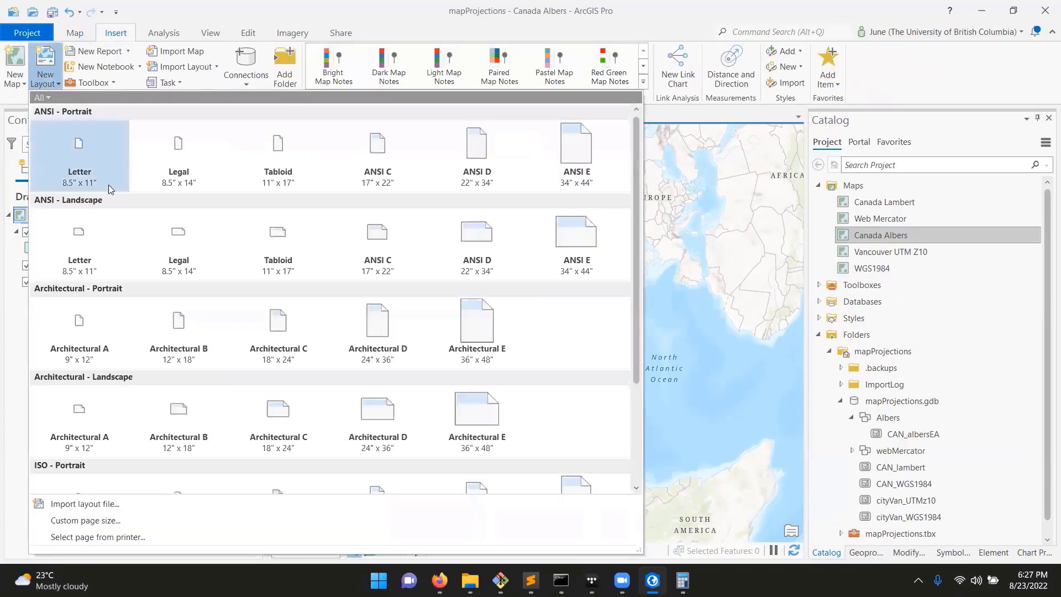
scroll(311, 284, down, 2)
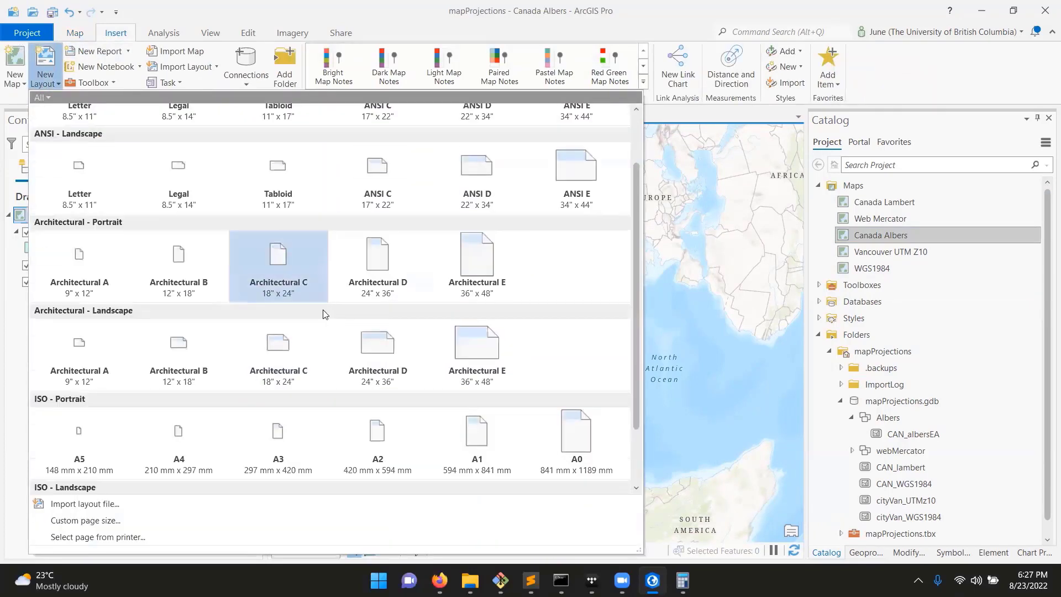
click(101, 522)
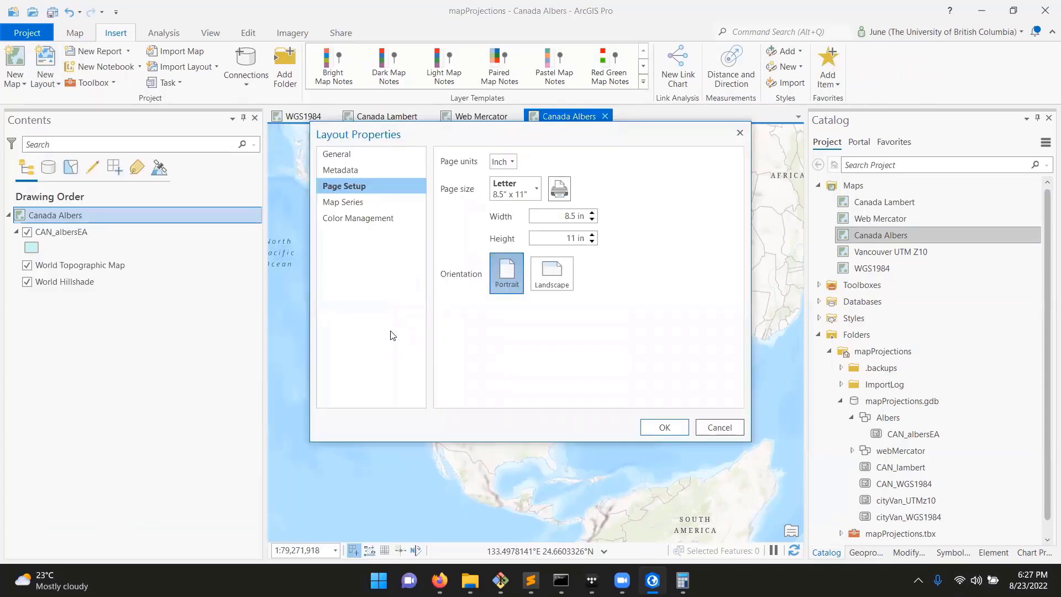
double_click(568, 220)
text(10)
key(Tab)
text(10)
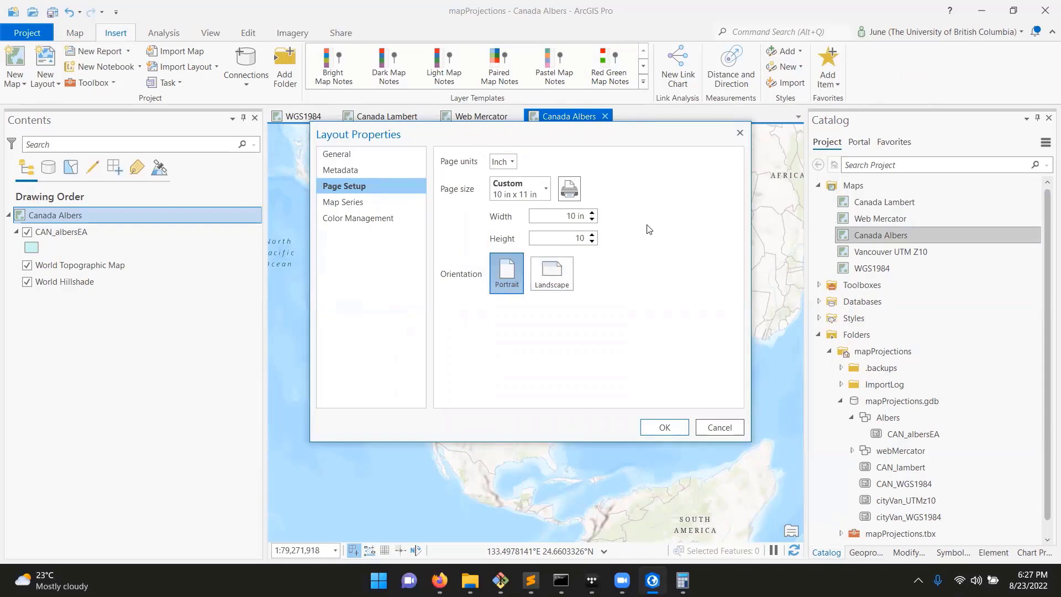
Change the page units to centimeters and create the square layout
click(510, 161)
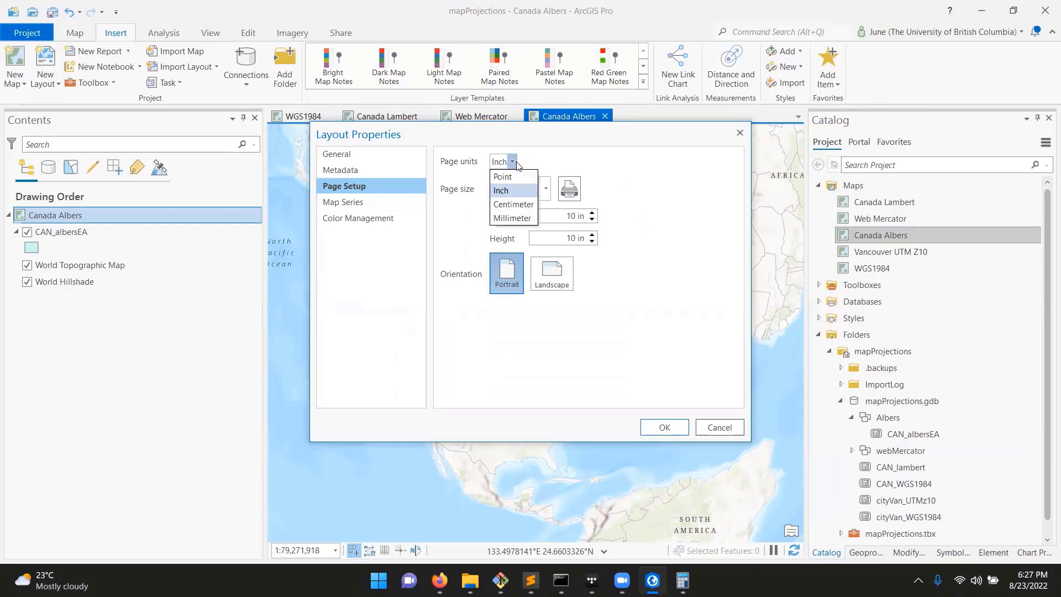
click(524, 204)
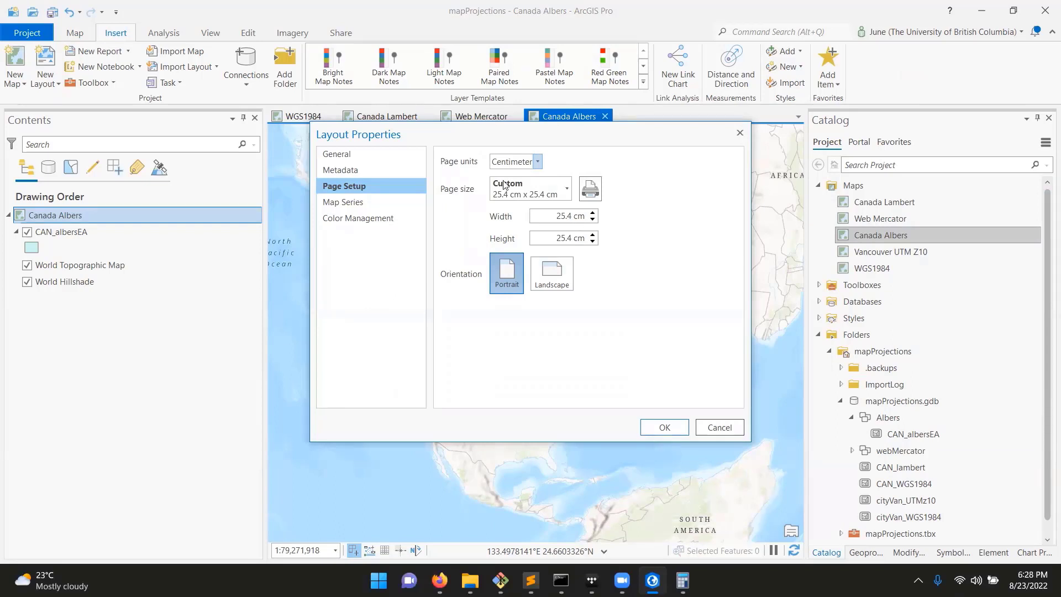
click(537, 162)
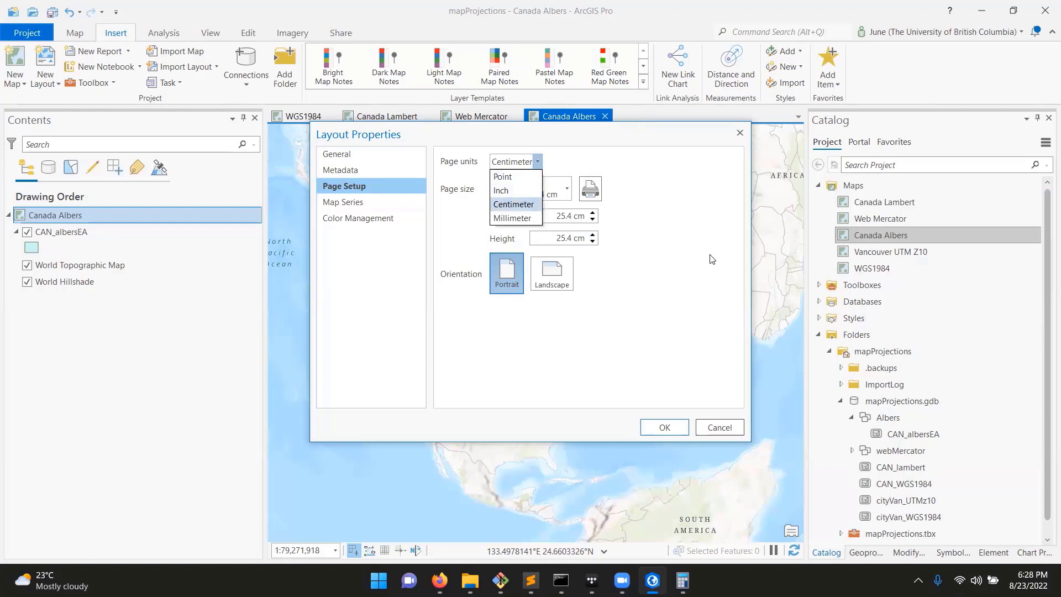
click(694, 258)
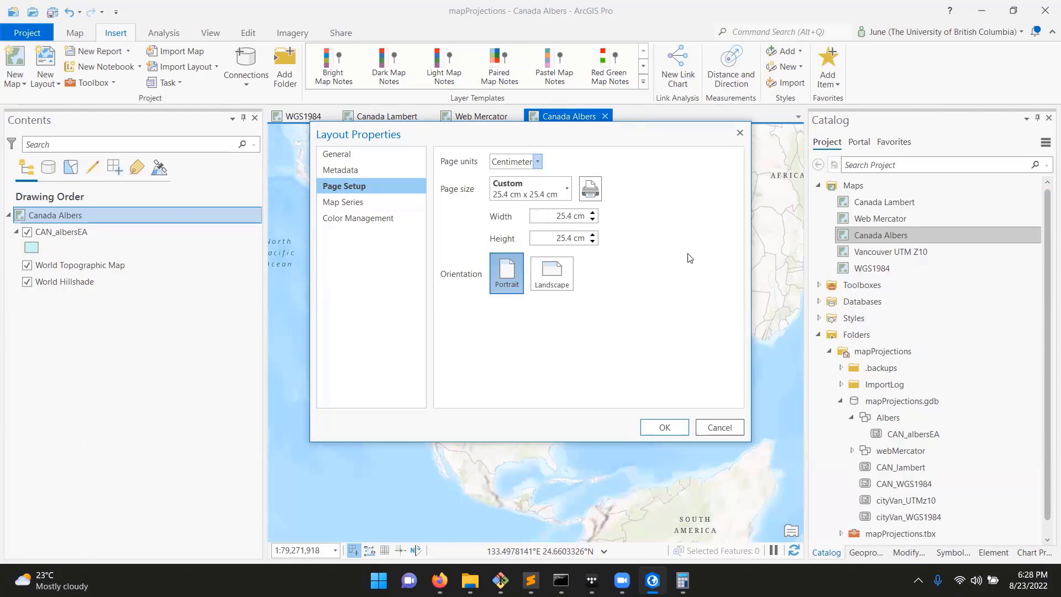
click(660, 430)
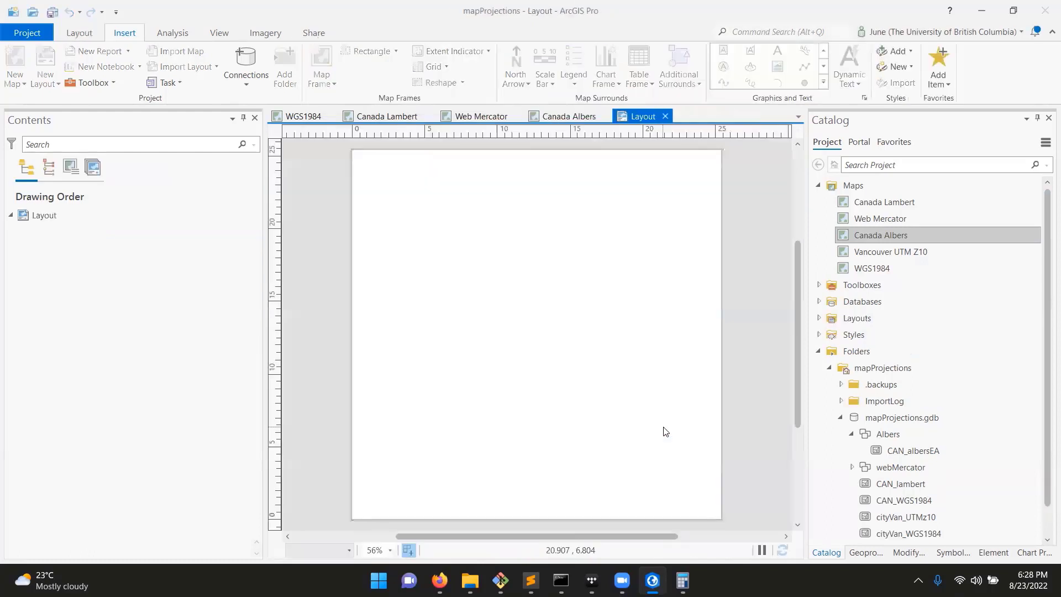
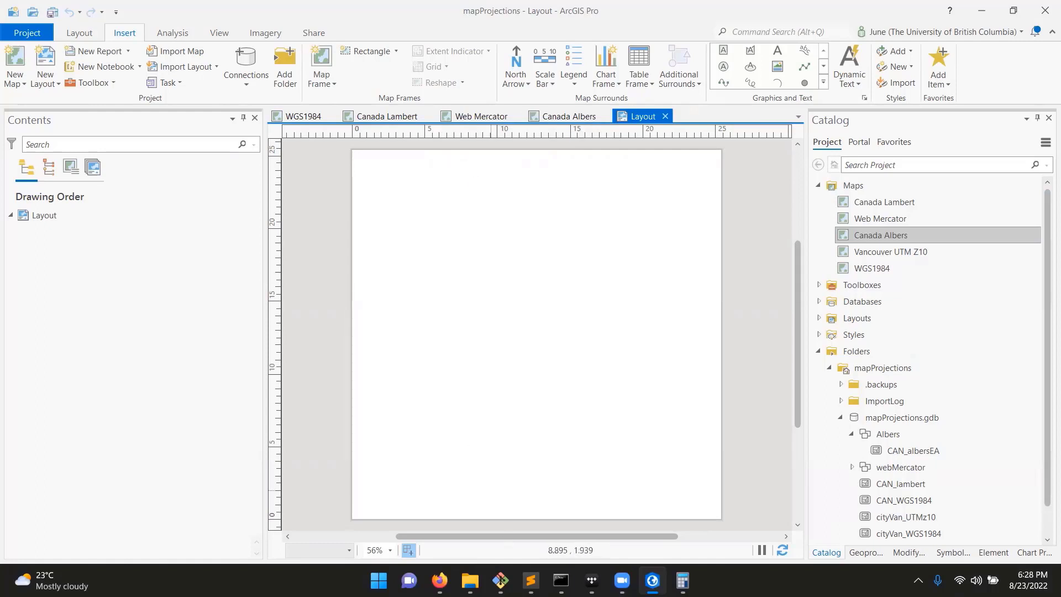
Add a map frame of the WGS1984 map at its 1:62,996,033 extent, about 12.7 cm square, in the upper-left part of the page
click(325, 86)
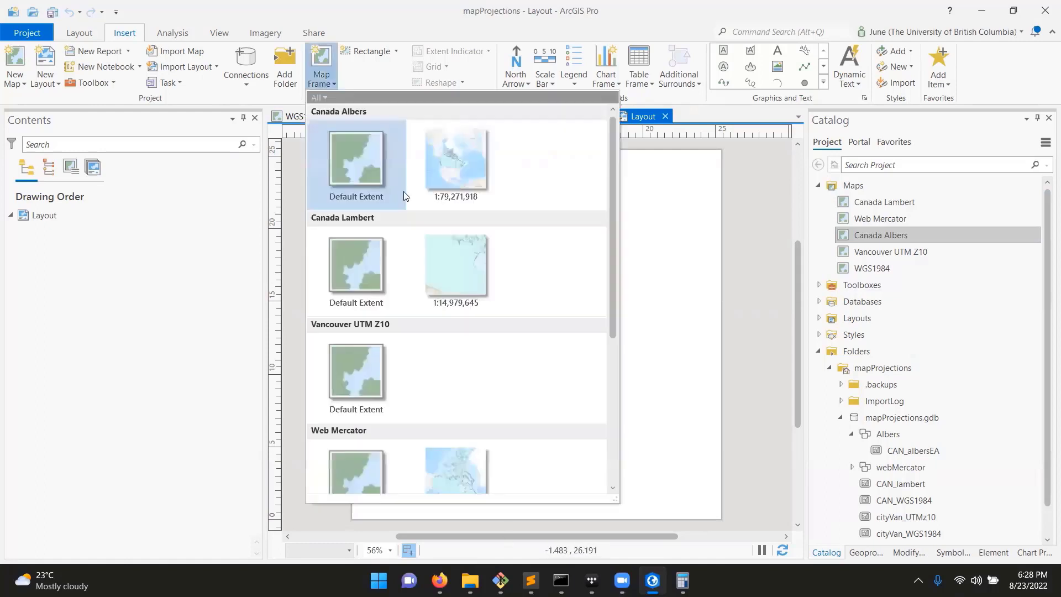
scroll(451, 355, down, 4)
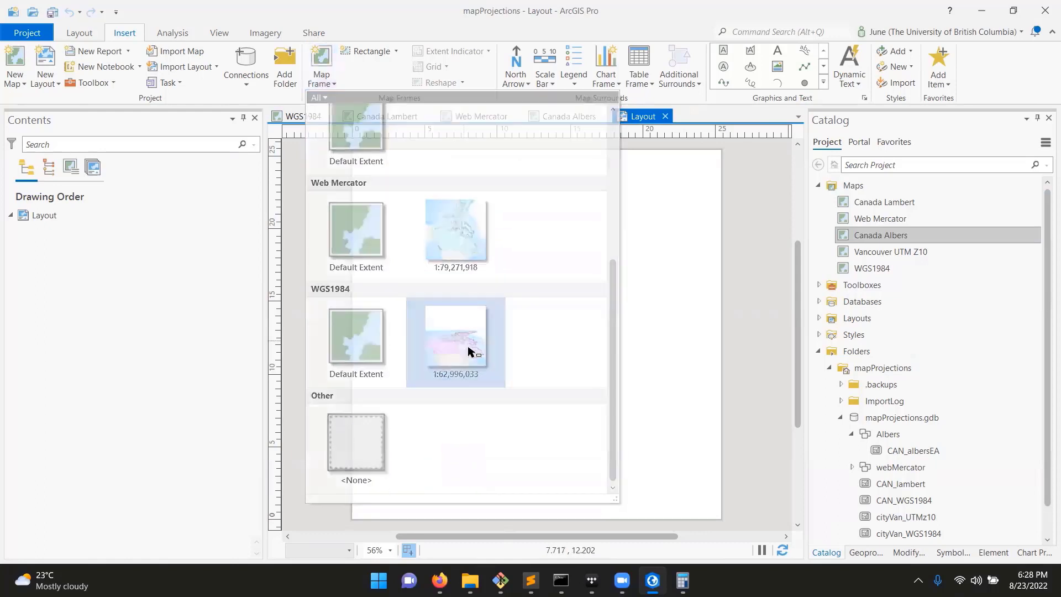
click(468, 342)
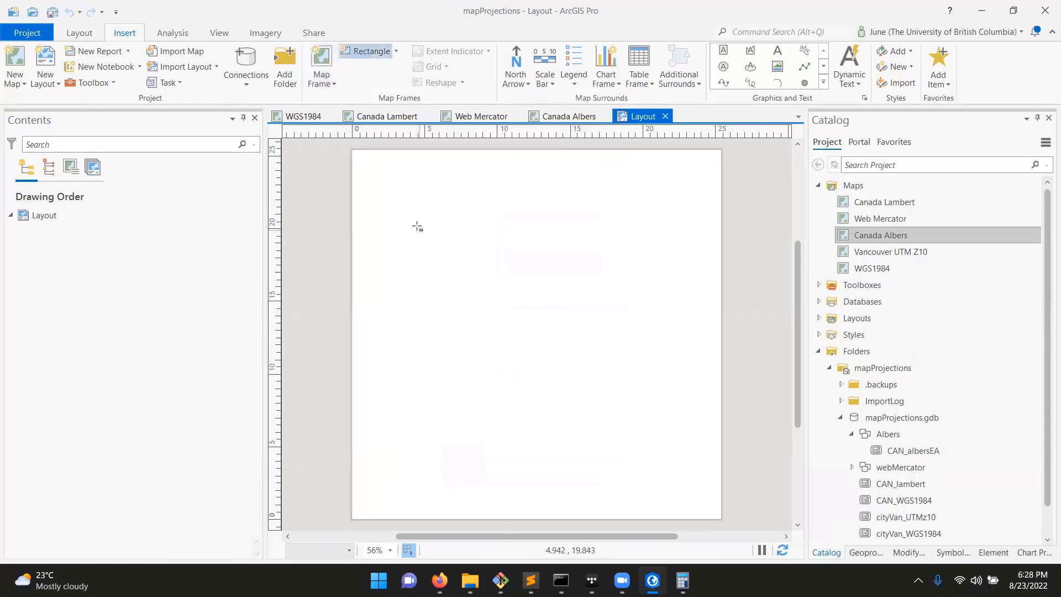
click(389, 186)
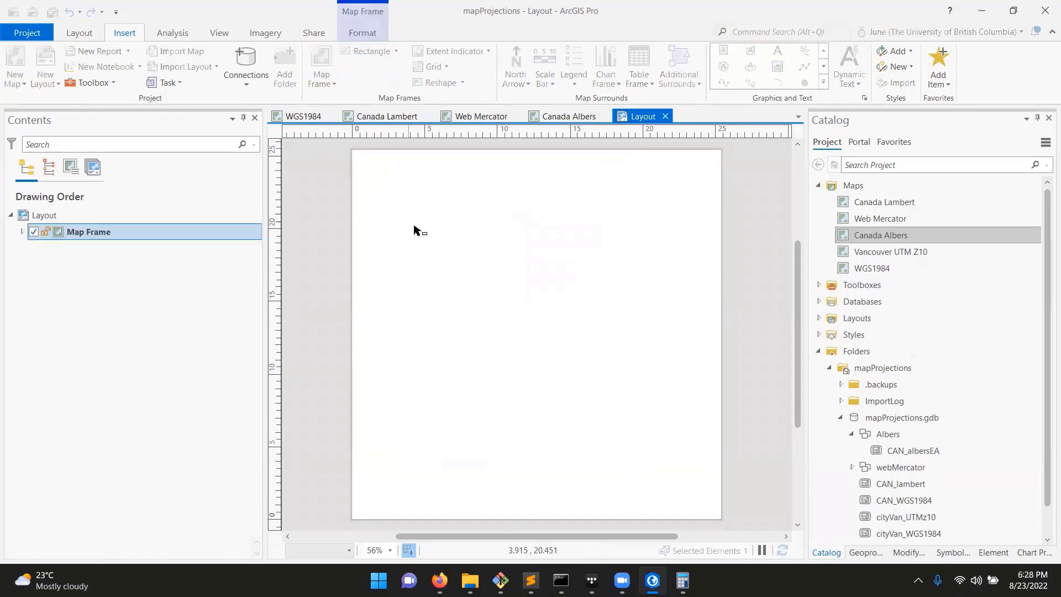
drag(454, 166, 437, 320)
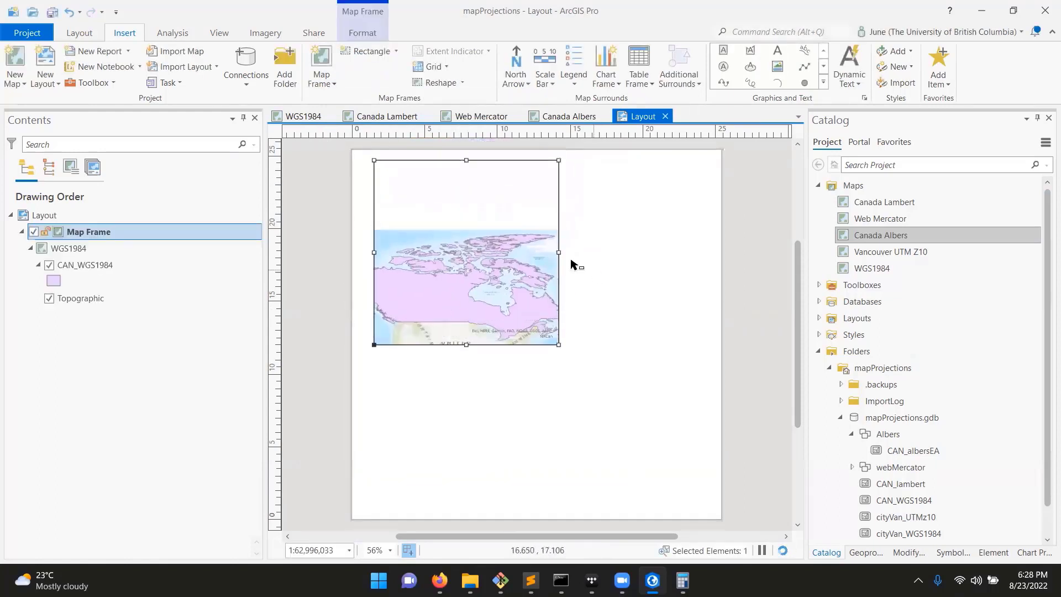
Set the WGS1984 map frame's width and height to 11 cm
click(363, 34)
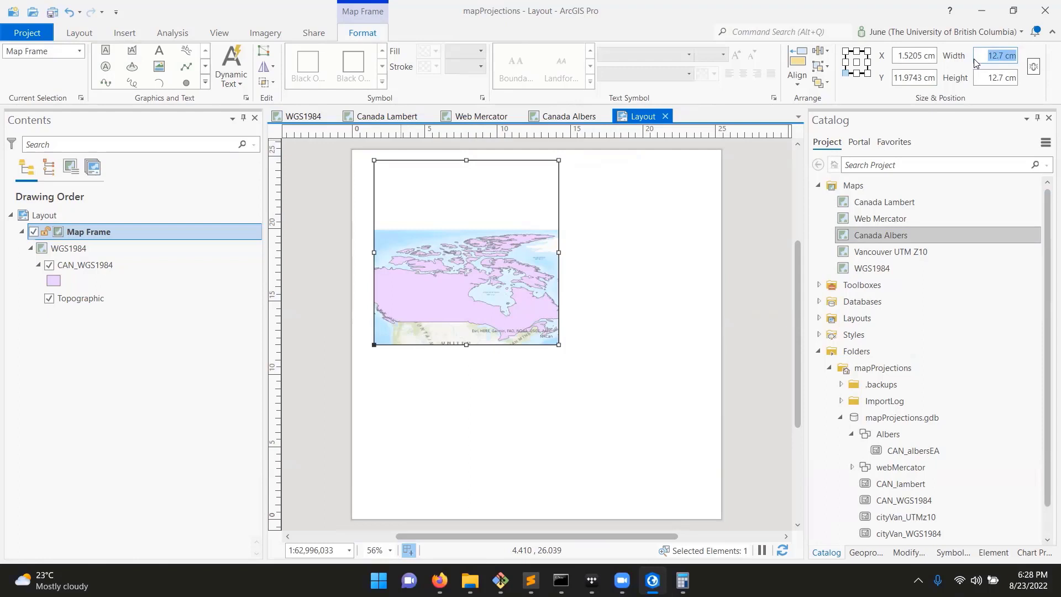
text(11)
key(Return)
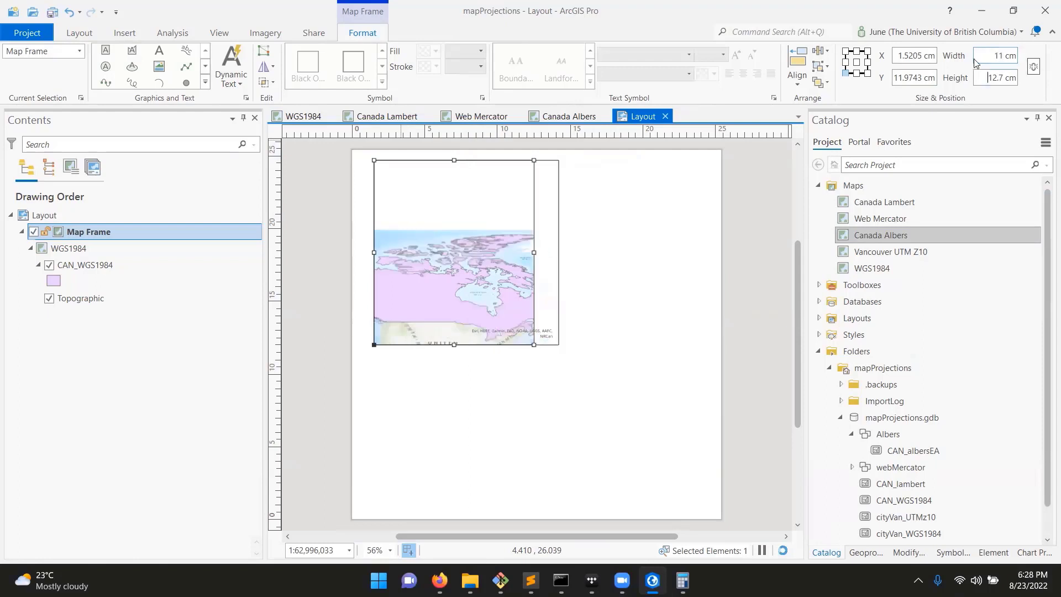
click(1003, 79)
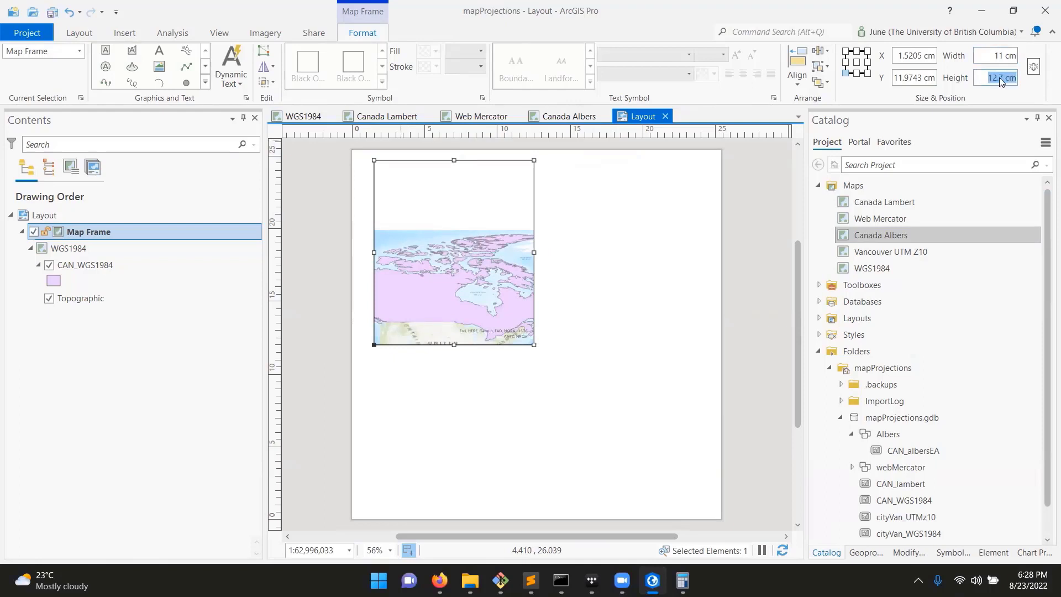
text(11)
key(Return)
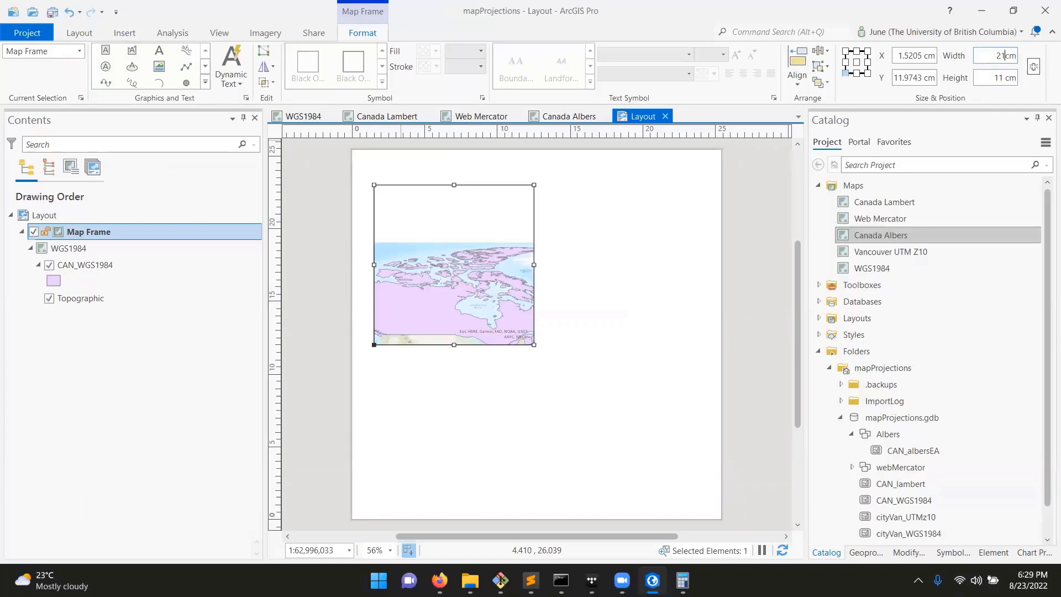
Resize the WGS1984 map frame to 12 cm wide and 12 cm high
key(BackSpace)
key(BackSpace)
text(12)
key(Tab)
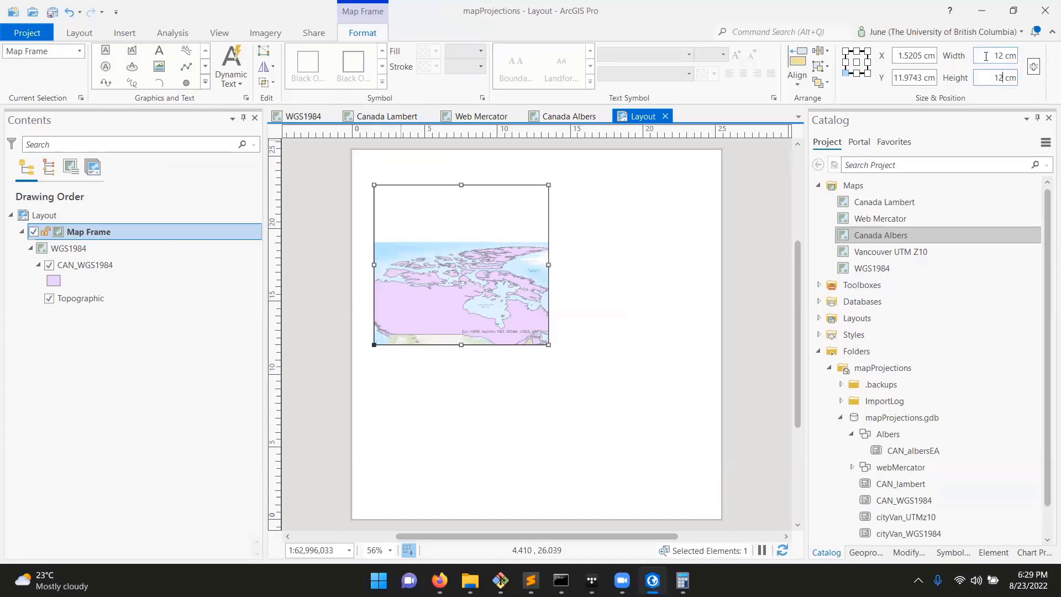
key(Return)
click(660, 283)
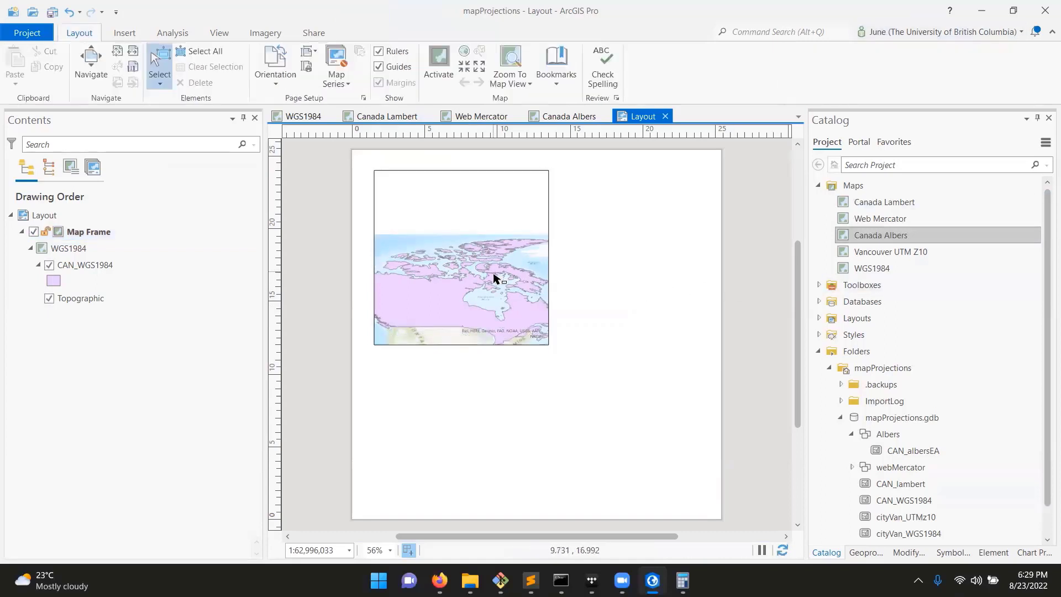
Move the WGS1984 map frame into the page's upper-left corner, at about X 0.65 cm and Y 12.92 cm, and deselect it
drag(495, 278, 478, 262)
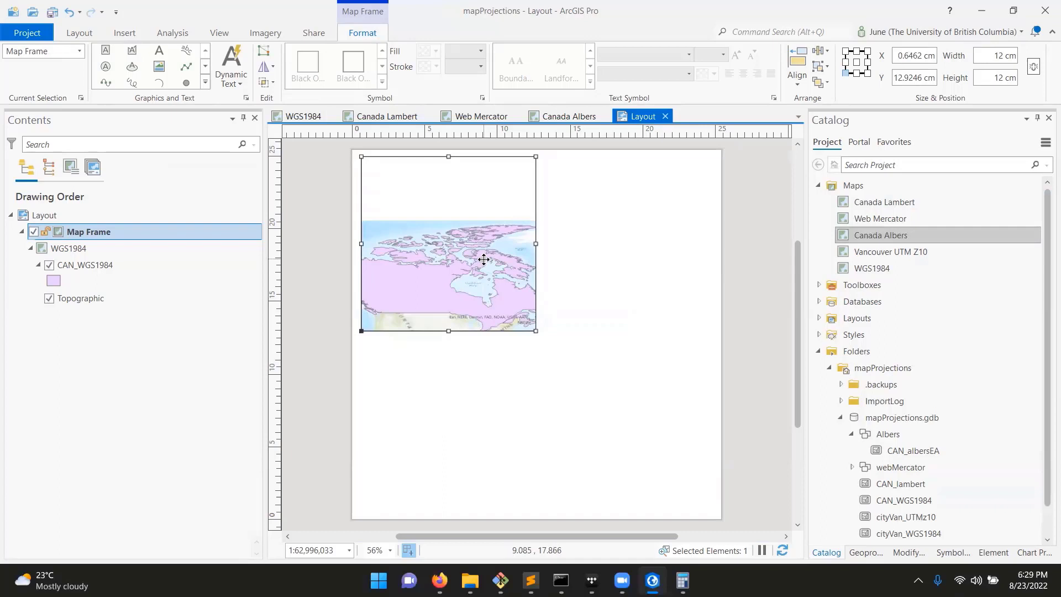
click(82, 37)
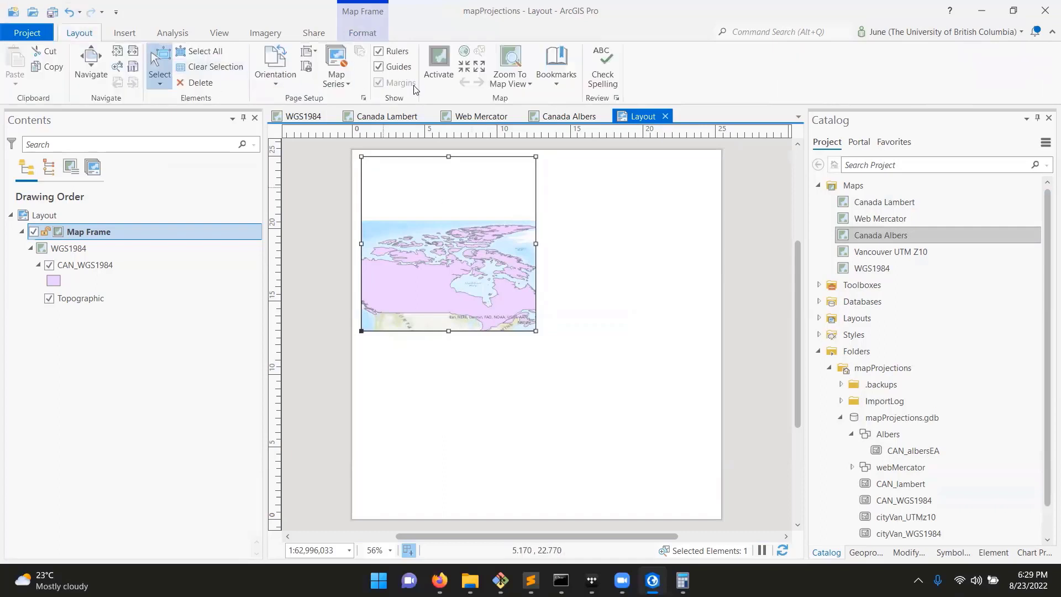
click(602, 276)
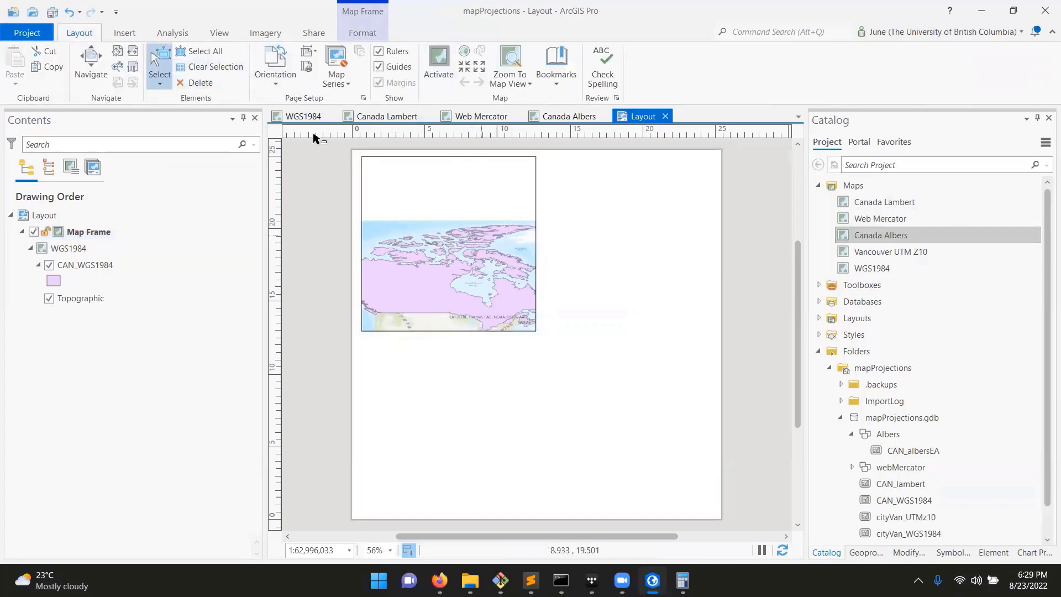
click(125, 33)
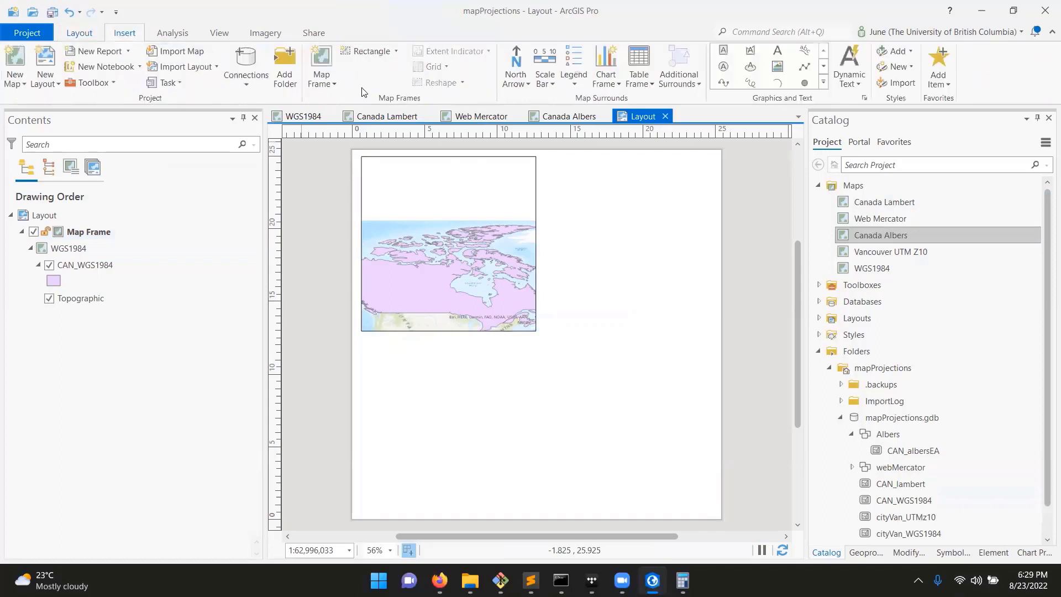
Add a map frame of the Web Mercator map at its 1:79,271,918 extent and place it beside the WGS1984 frame
click(329, 89)
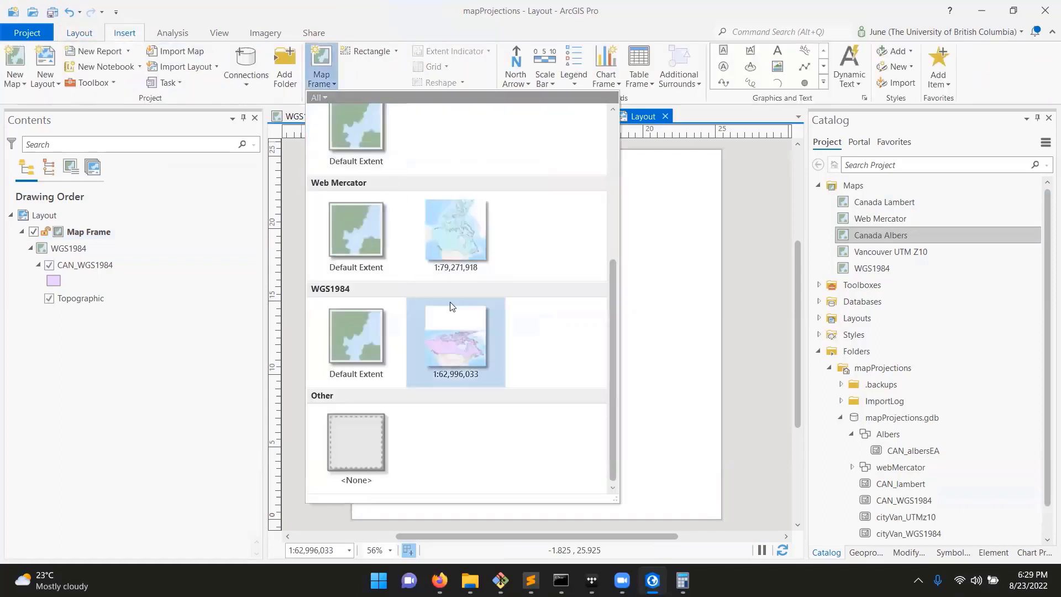
click(461, 239)
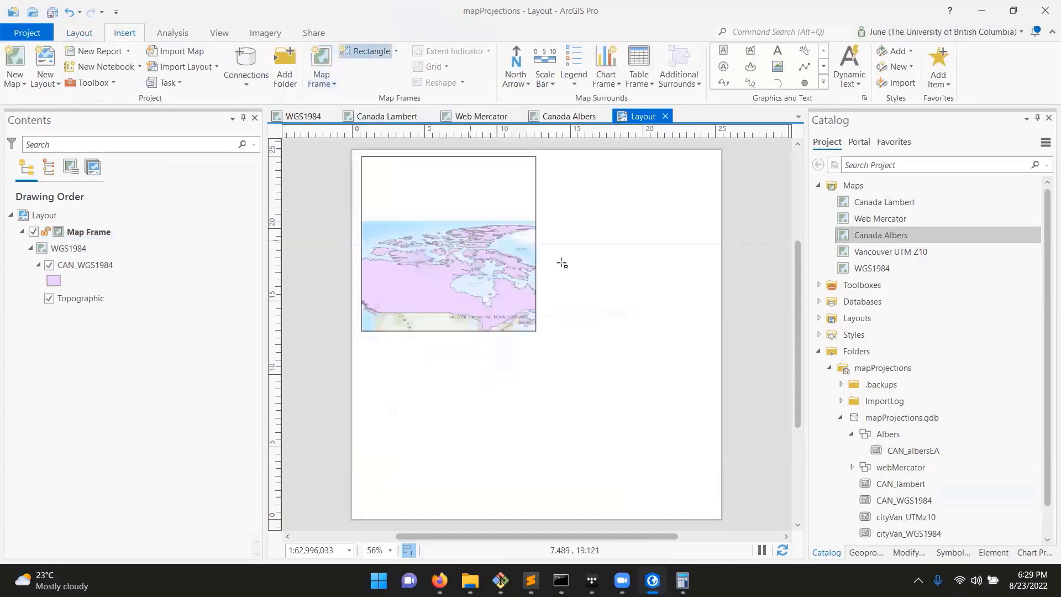
click(614, 198)
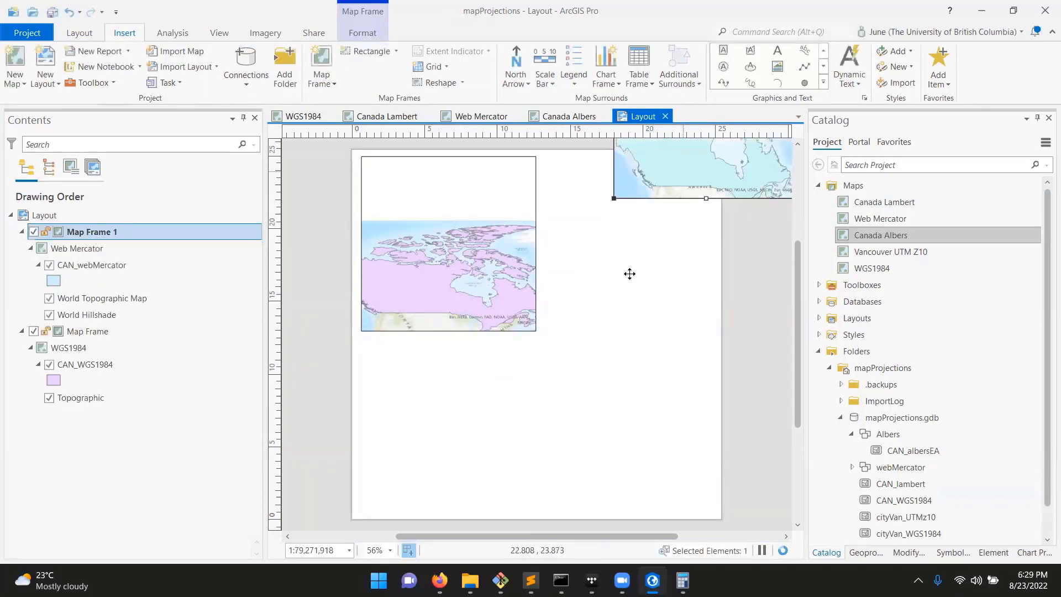
drag(609, 306, 608, 324)
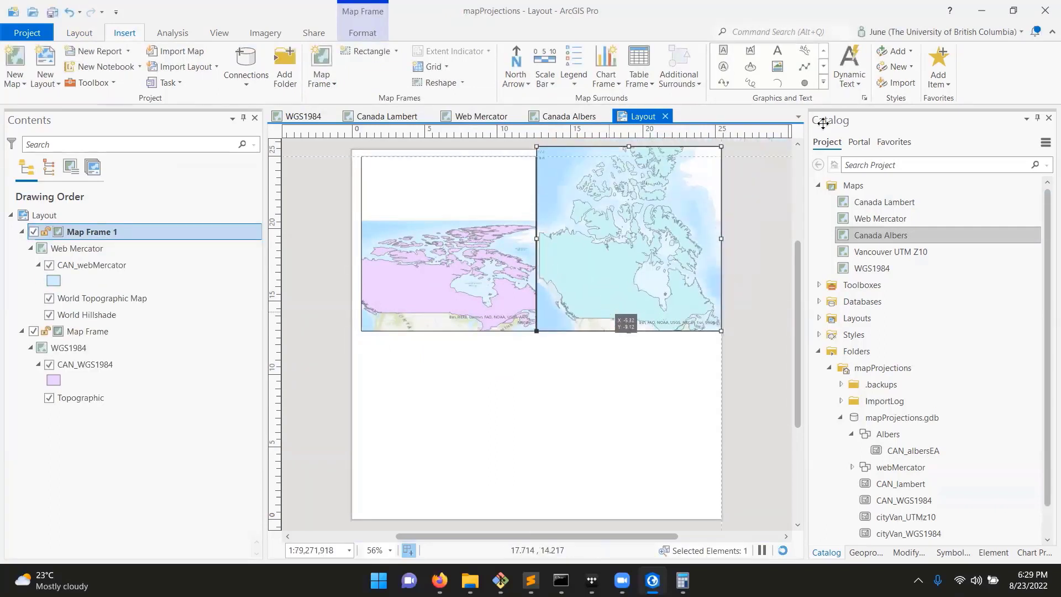
Set the Web Mercator map frame's width and height to 12 cm
click(362, 32)
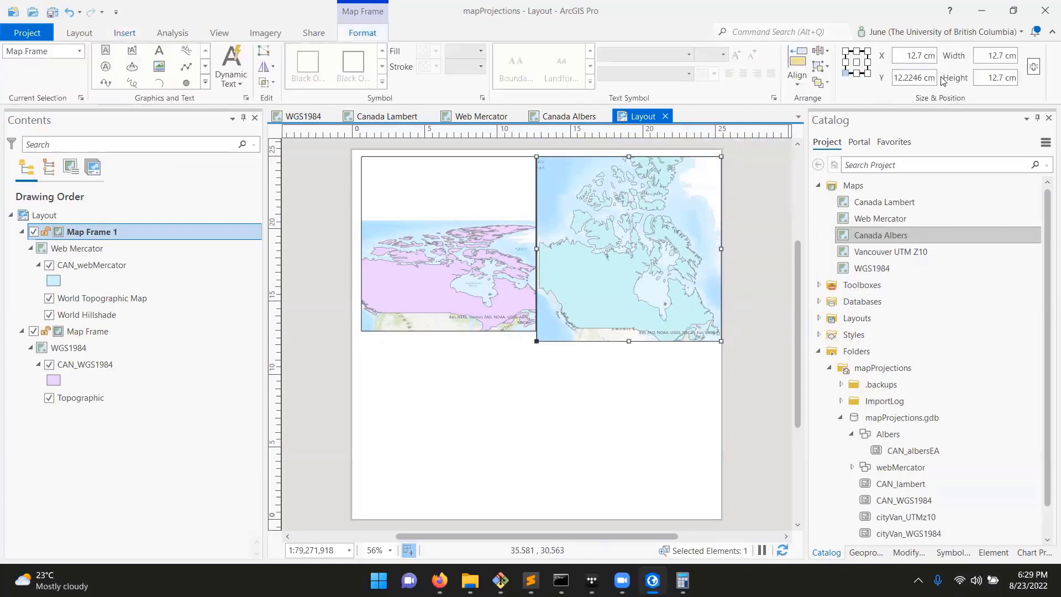
click(1001, 57)
text(12)
key(Return)
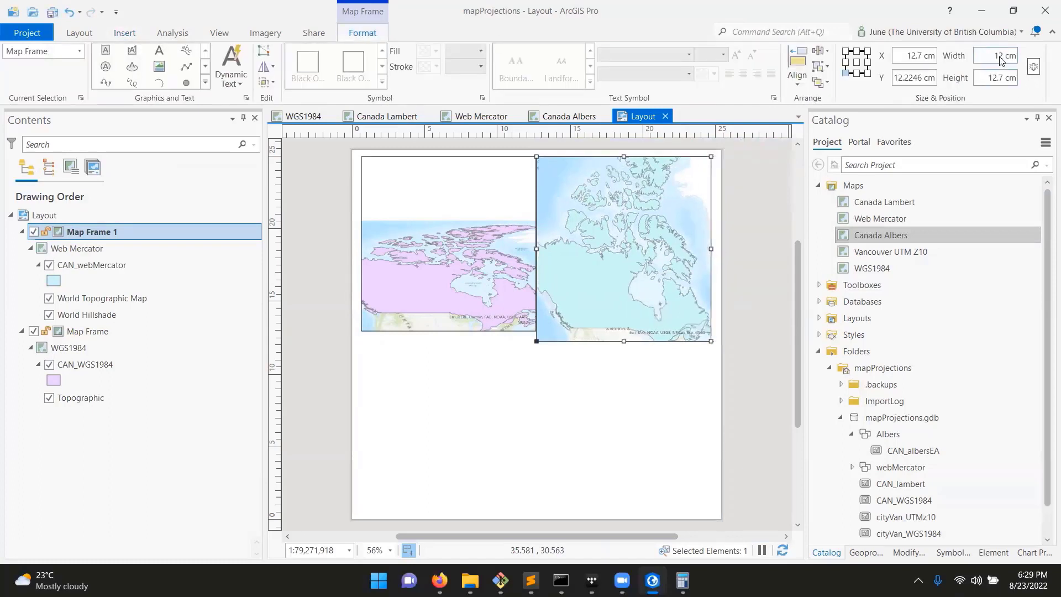
key(ctrl+a)
text(12)
key(Return)
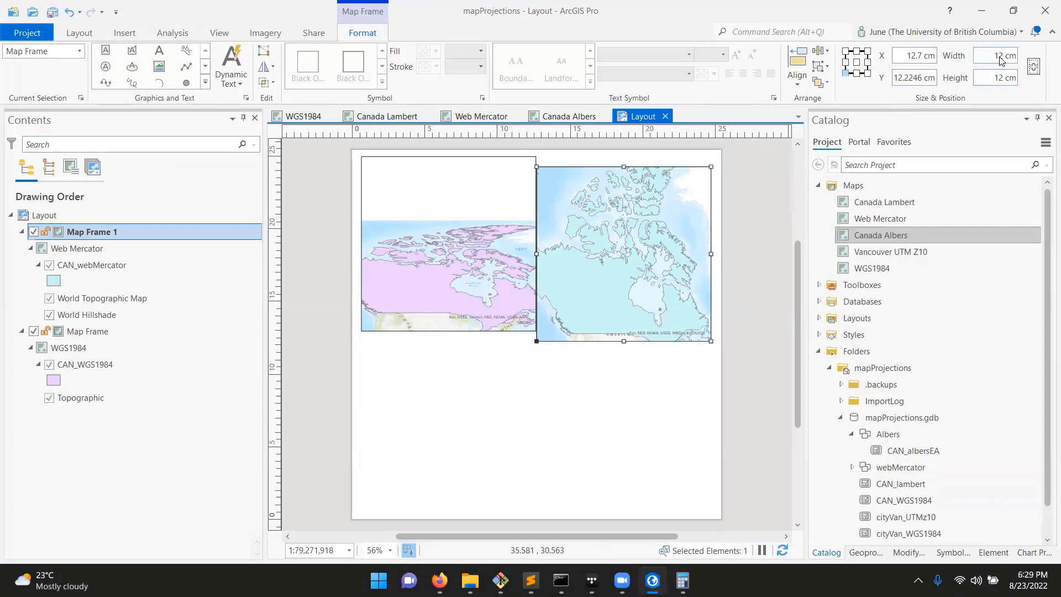
Align the Web Mercator frame with the WGS1984 frame, leaving a small gap, at about X 12.99 cm and Y 12.92 cm
mouse_move(692, 237)
mouse_down()
mouse_move(687, 224)
mouse_move(674, 229)
mouse_up()
mouse_move(573, 233)
mouse_down()
mouse_move(608, 236)
mouse_move(568, 238)
mouse_up()
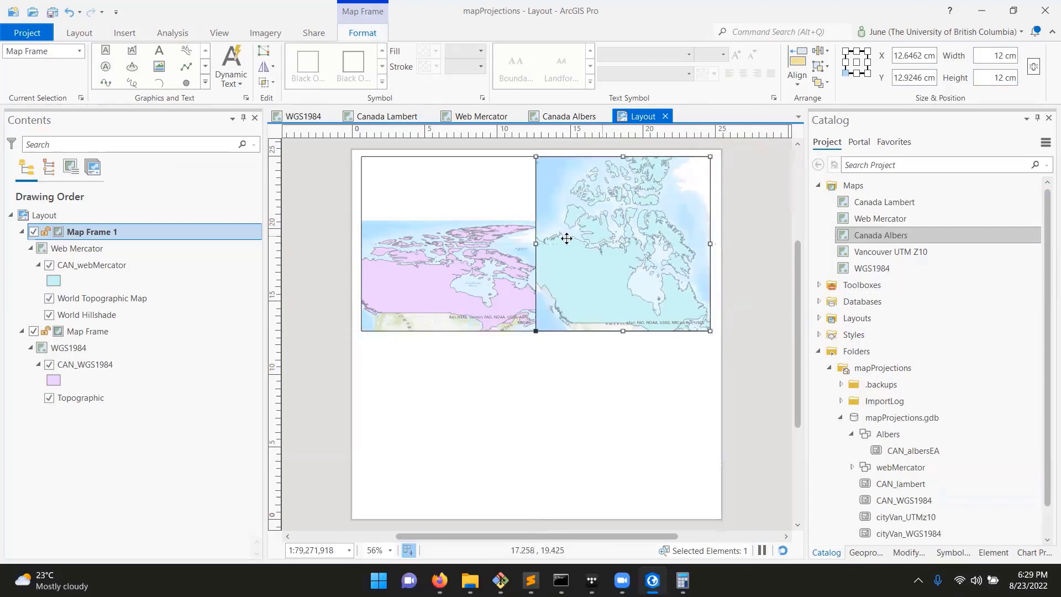
drag(471, 238, 462, 236)
scroll(486, 235, up, 2)
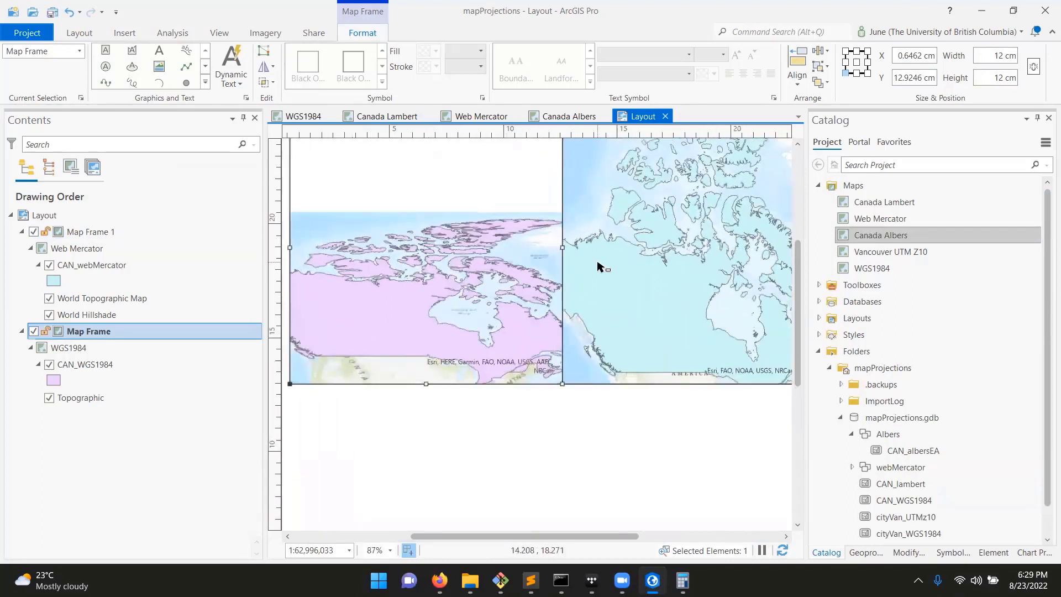
drag(604, 267, 612, 277)
scroll(594, 299, down, 2)
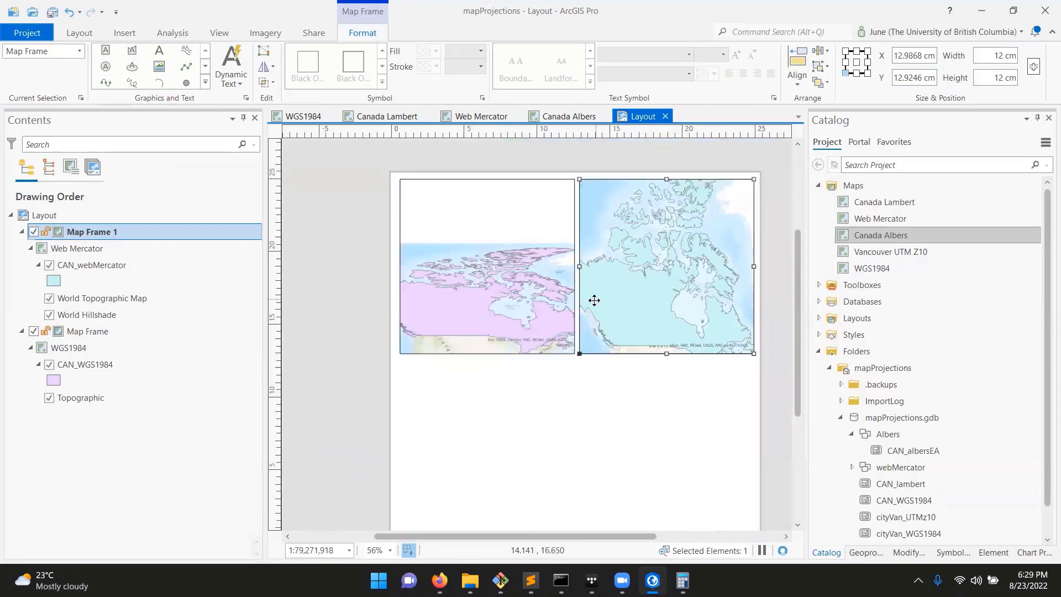
Add a 12 cm square frame of the Canada Lambert map's 1:14,979,645 extent below the WGS1984 frame, at about X 0.65 cm and Y 0.53 cm
click(121, 34)
click(328, 86)
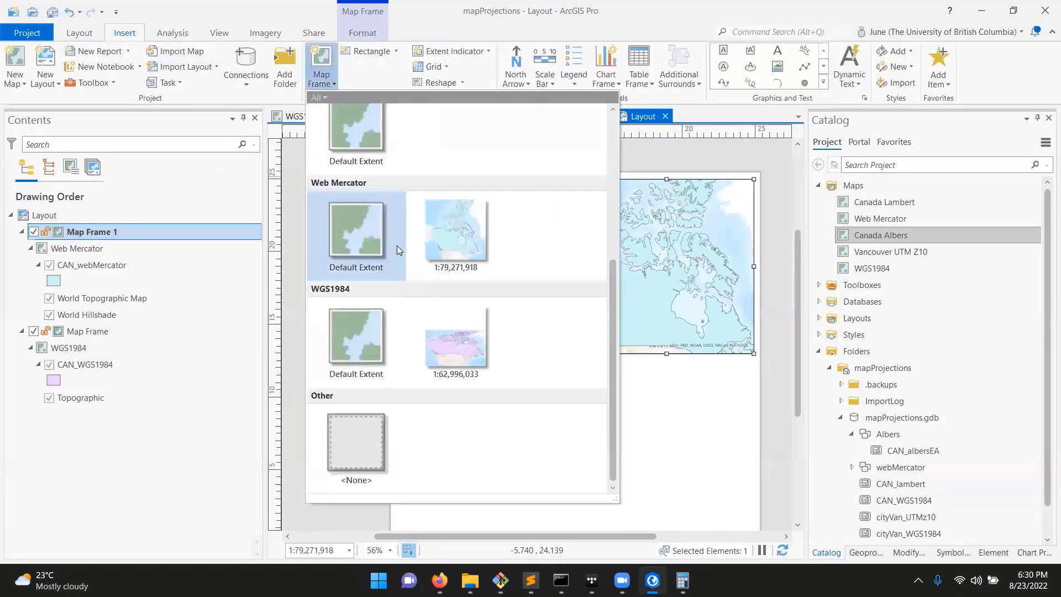
scroll(409, 265, up, 3)
scroll(428, 276, up, 2)
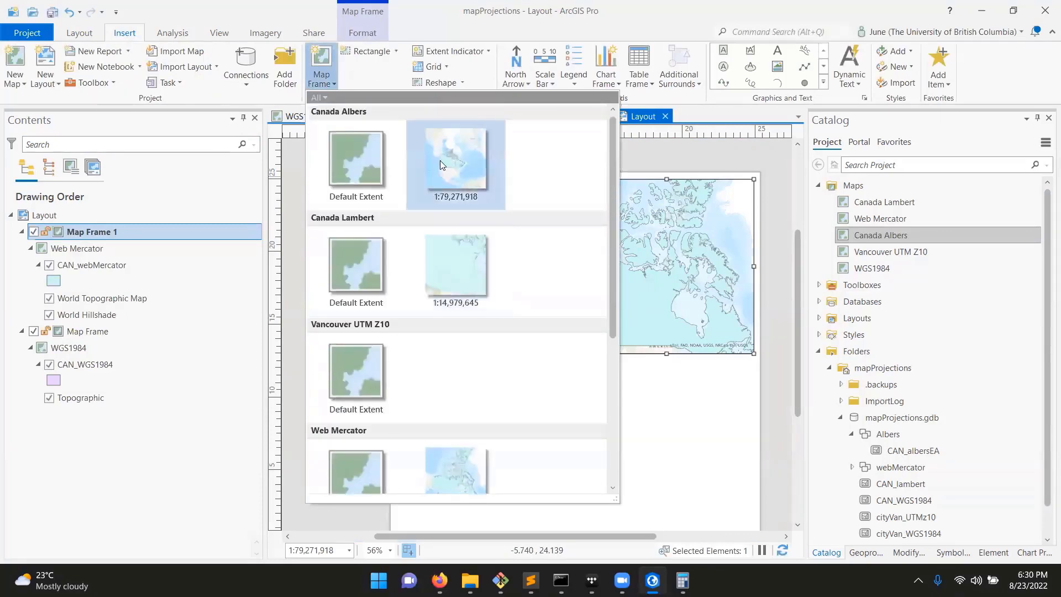
click(441, 260)
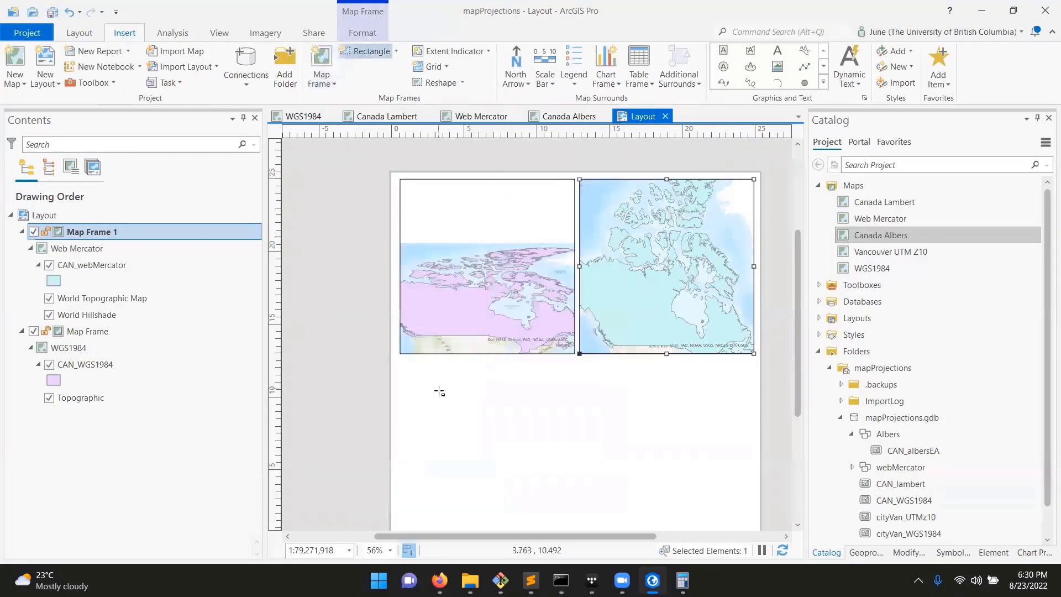
mouse_move(417, 379)
mouse_down()
mouse_move(499, 399)
mouse_move(486, 418)
mouse_up()
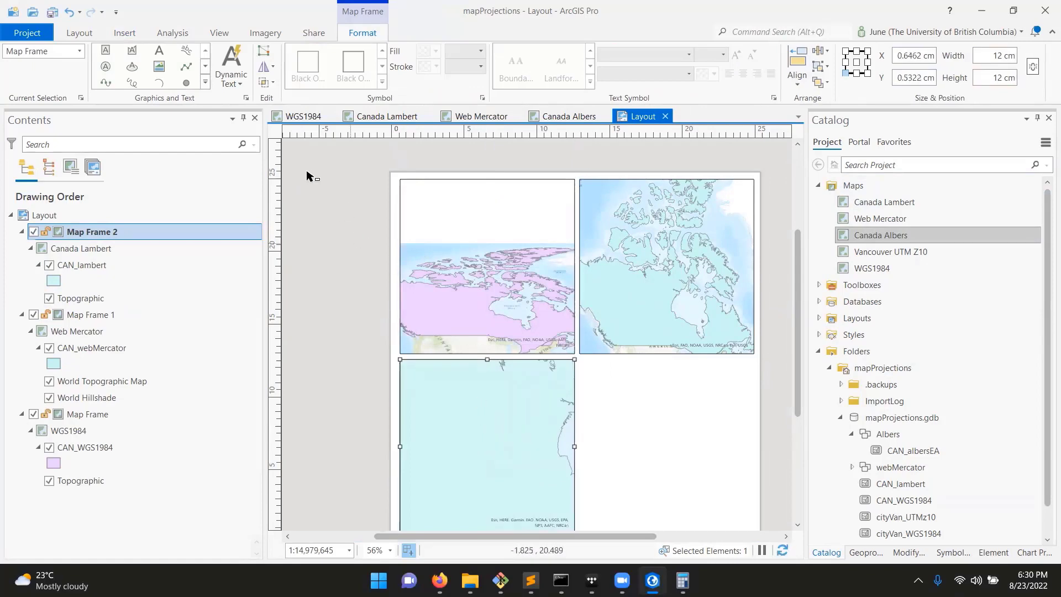
Add a 12 cm square frame of the Canada Albers map's 1:79,271,918 extent below the Web Mercator frame, at about X 12.99 cm, Y 0.53 cm
click(124, 33)
click(321, 66)
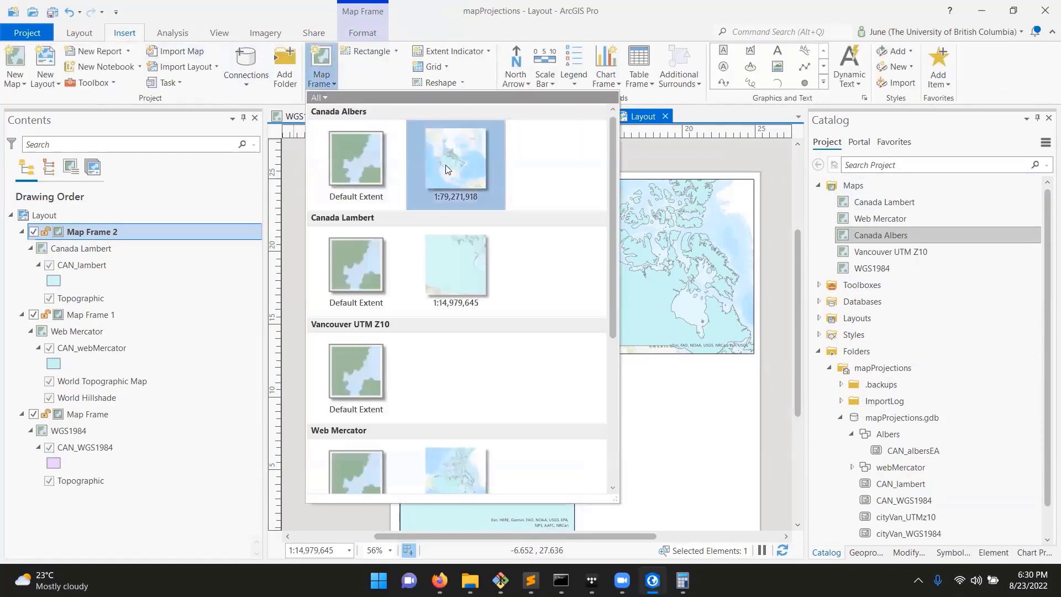
click(448, 168)
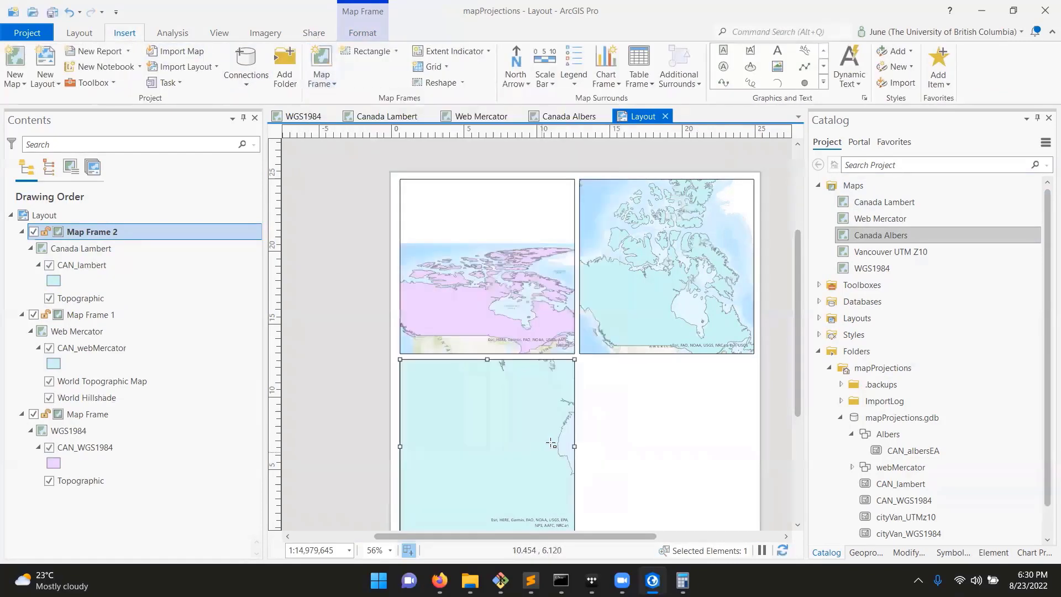
click(627, 394)
drag(678, 343, 651, 434)
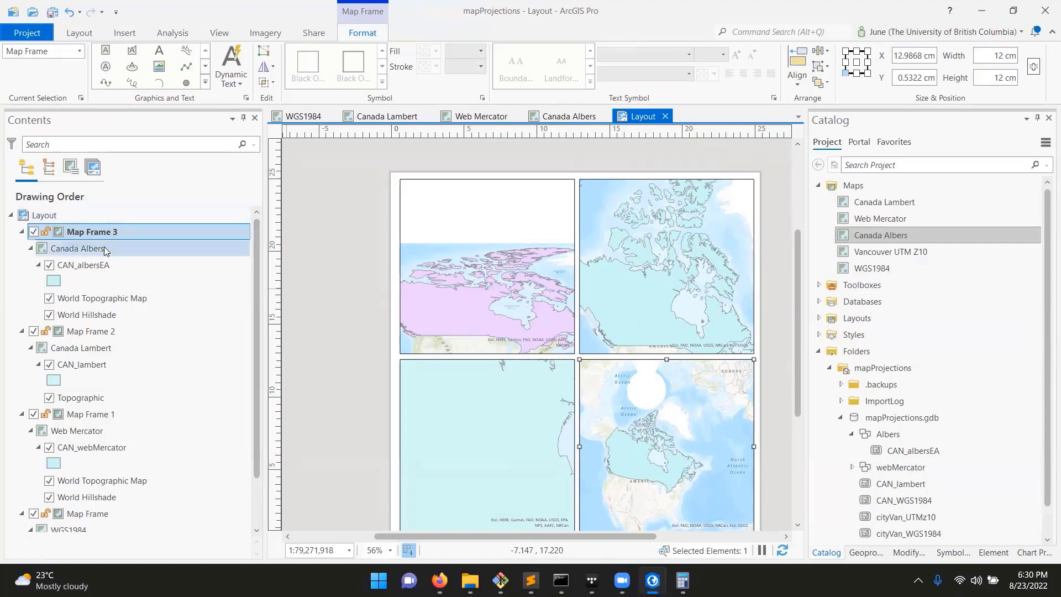
Zoom the WGS1984 map frame to the extent of its CAN_WGS1984 layer
scroll(126, 301, down, 3)
scroll(105, 277, up, 3)
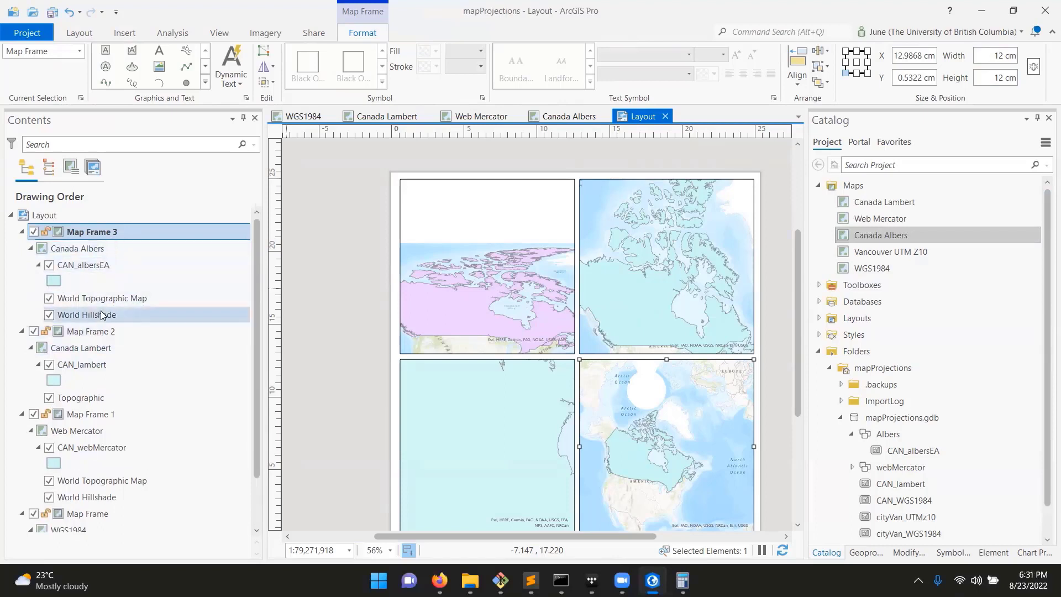
scroll(127, 455, down, 3)
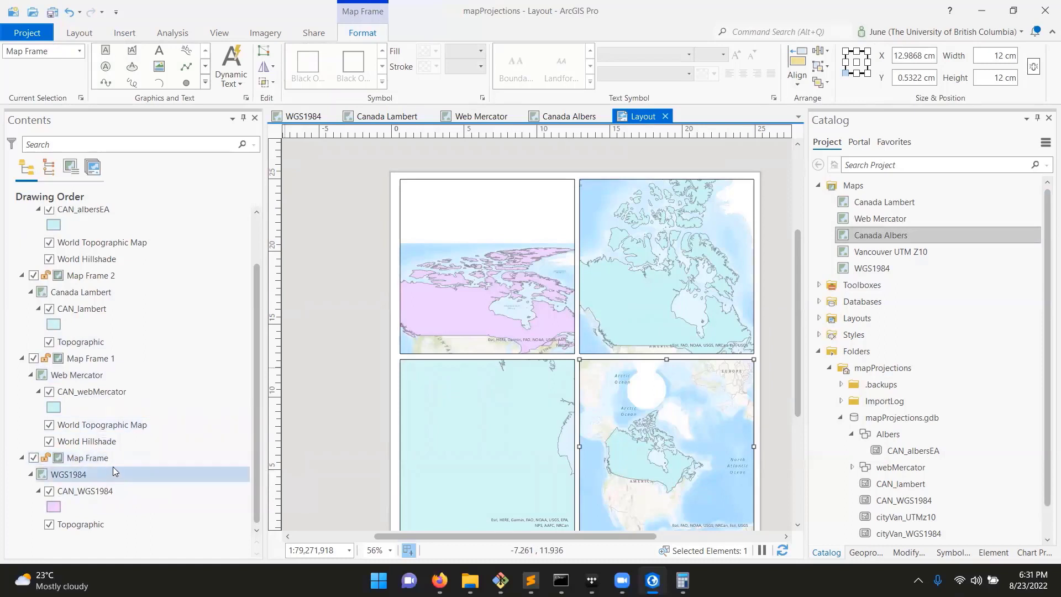
right_click(108, 497)
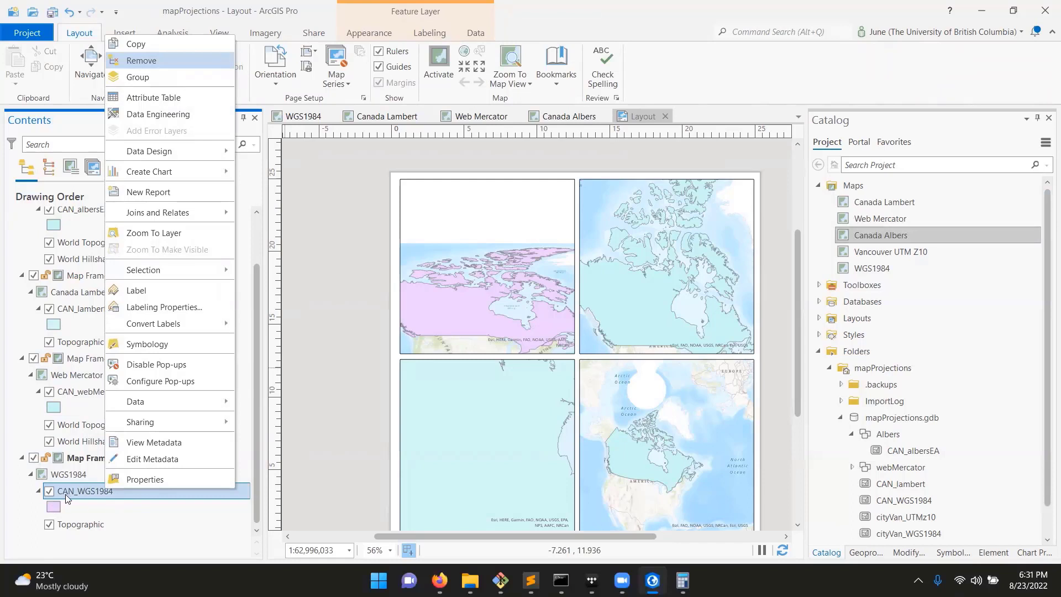
click(182, 233)
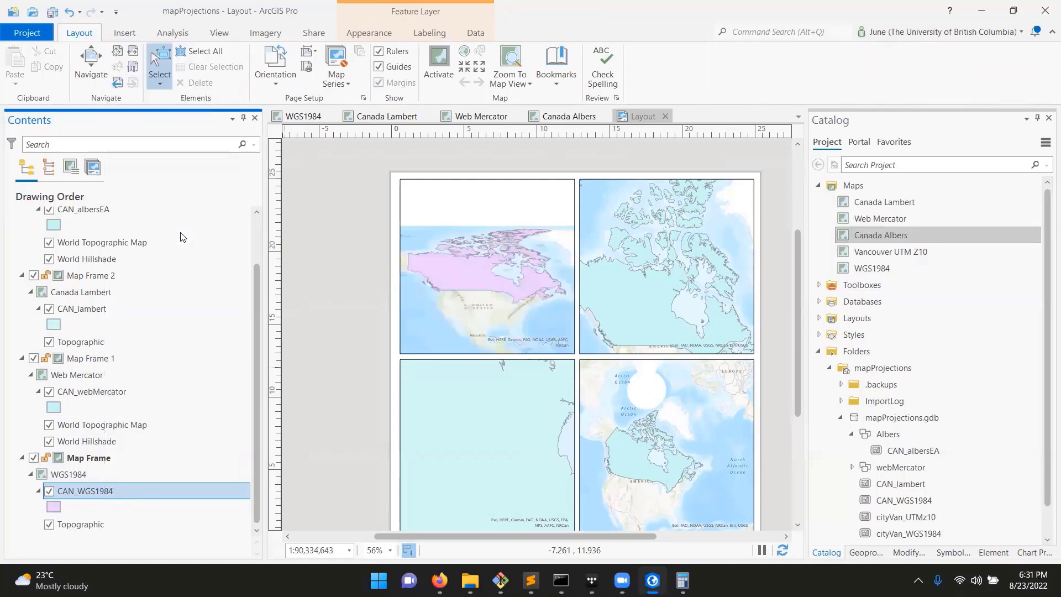
Zoom the Web Mercator frame to its CAN_webMercator layer and the Canada Lambert frame to its CAN_lambert layer
click(126, 390)
right_click(124, 389)
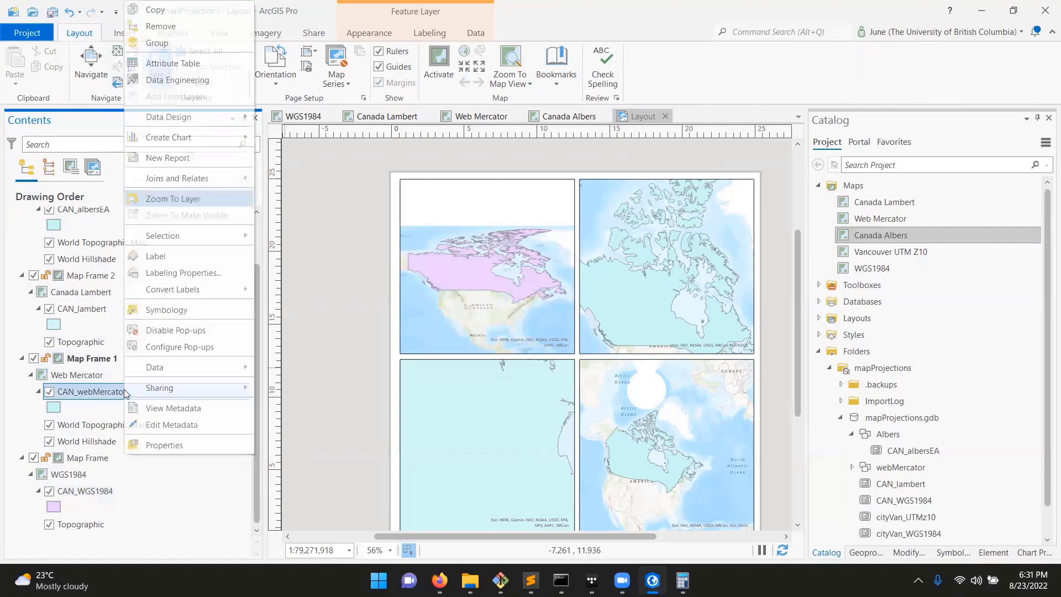
click(209, 193)
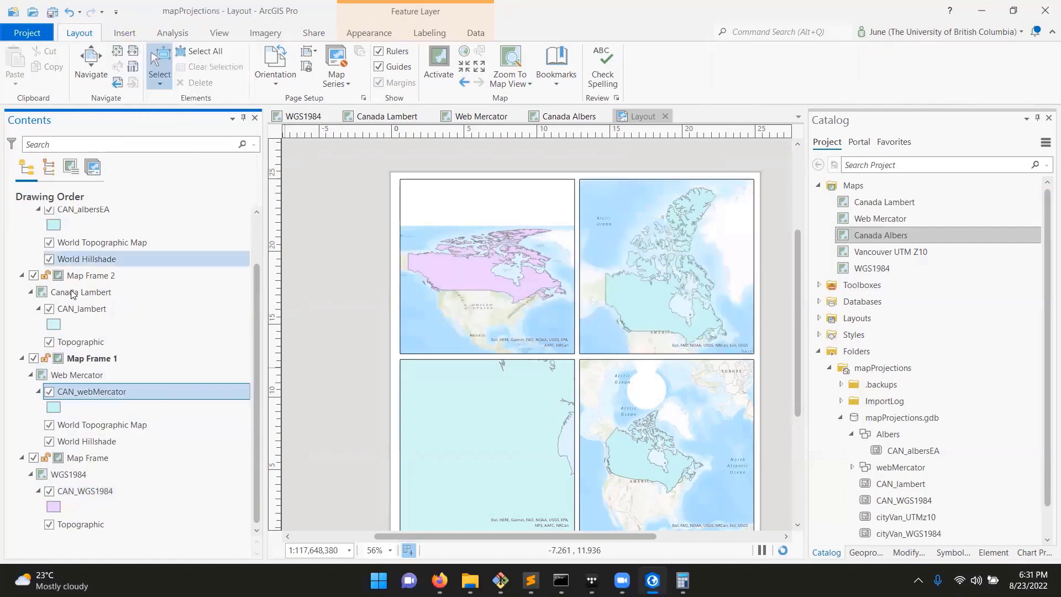
click(86, 310)
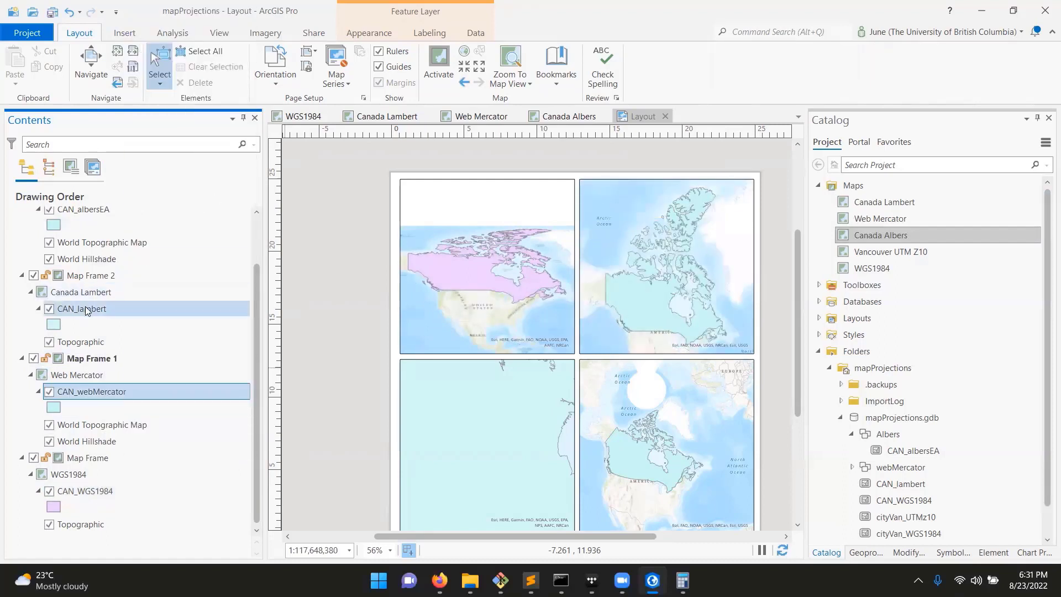
right_click(136, 312)
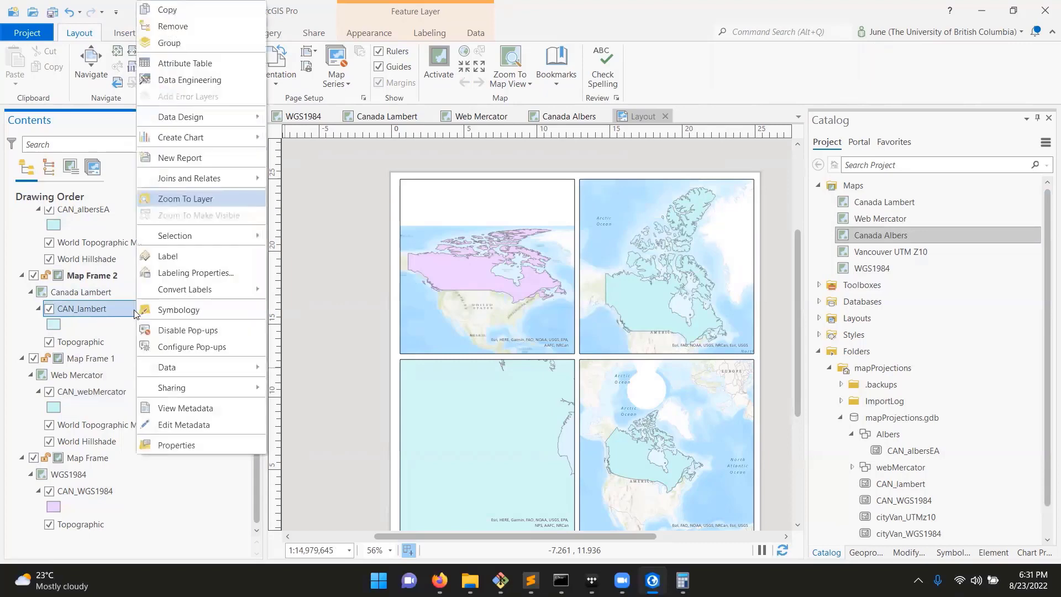
click(211, 200)
Zoom the Canada Albers frame to its CAN_albersEA layer and save the project
scroll(97, 278, up, 1)
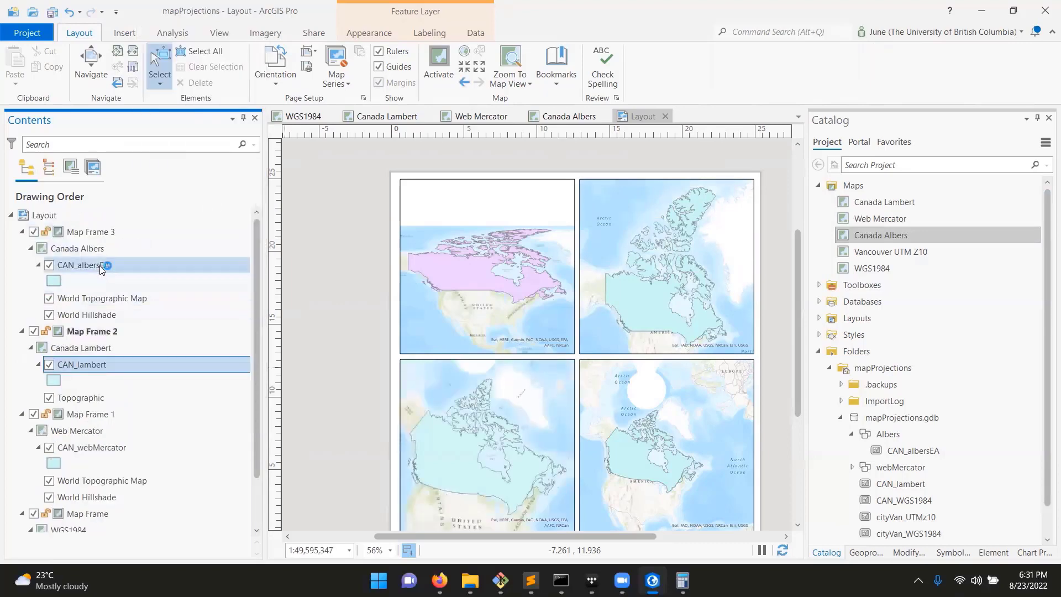
right_click(100, 265)
click(138, 264)
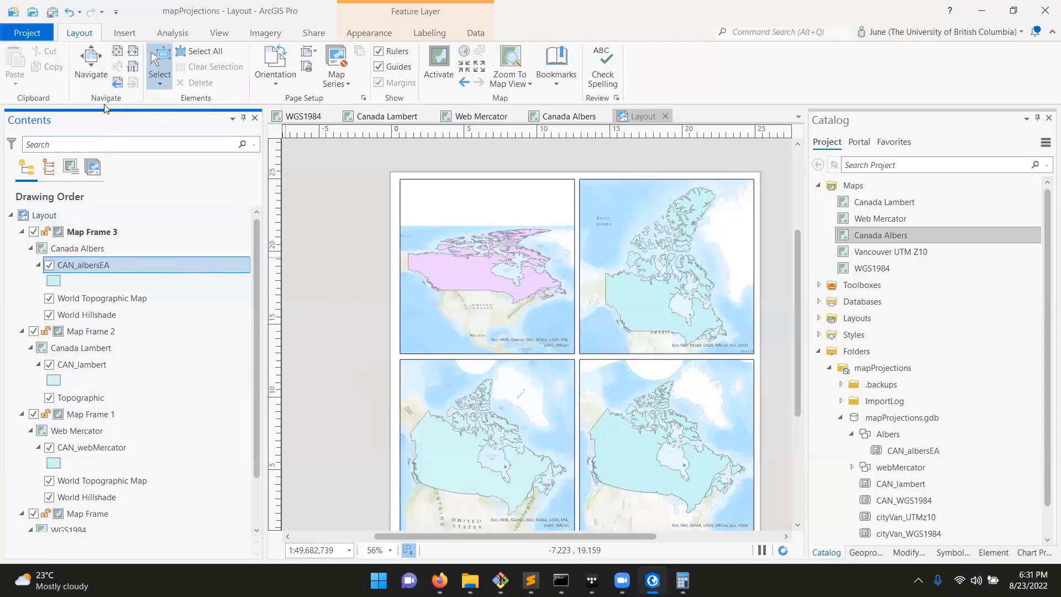
click(51, 15)
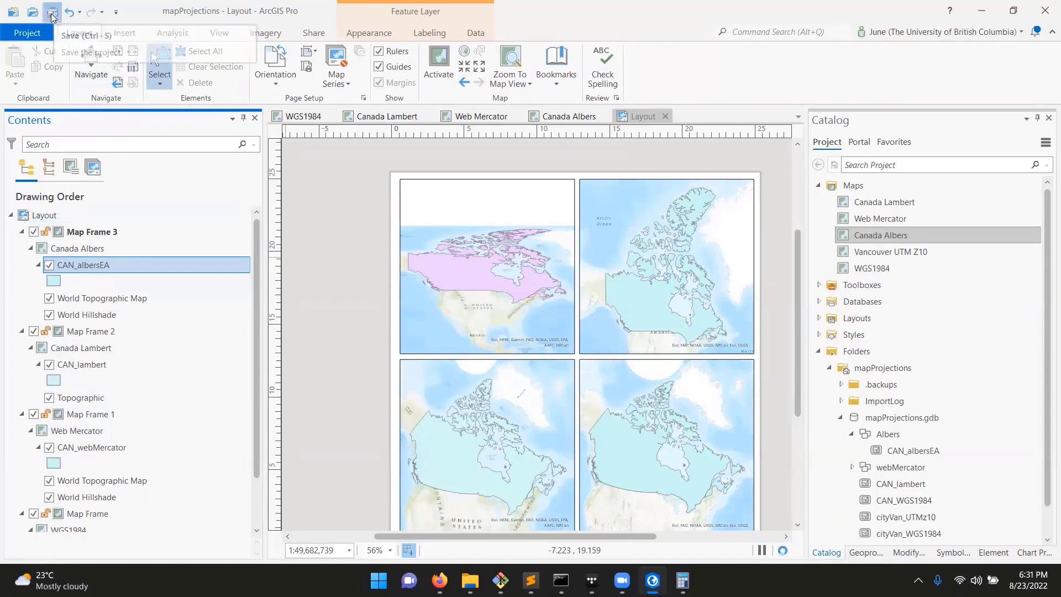
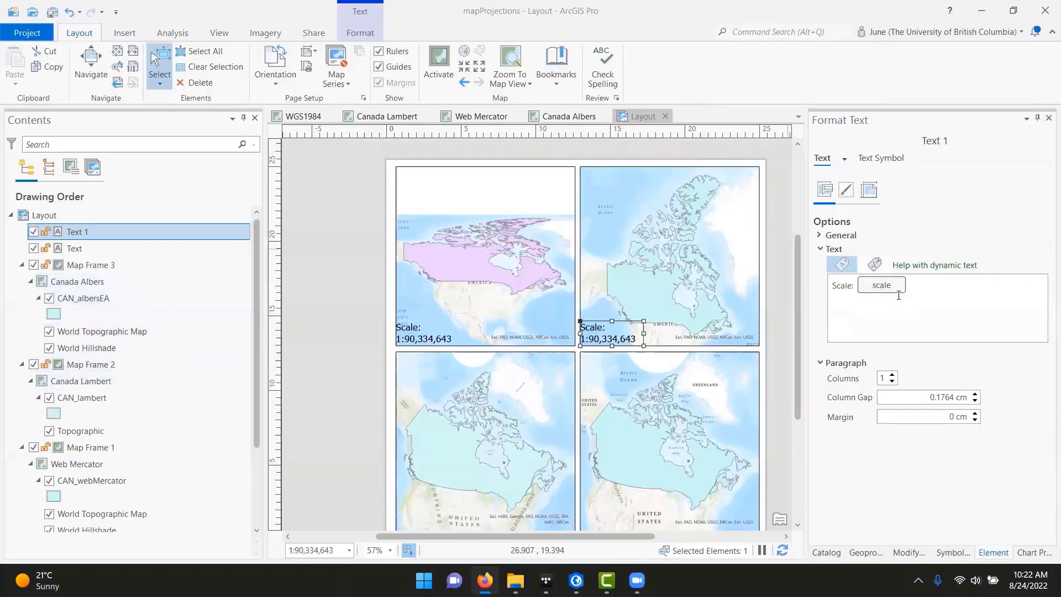
Check which map frame the Web Mercator frame's scale text references, and compare it with the names of the WGS1984 and Web Mercator frames
click(896, 289)
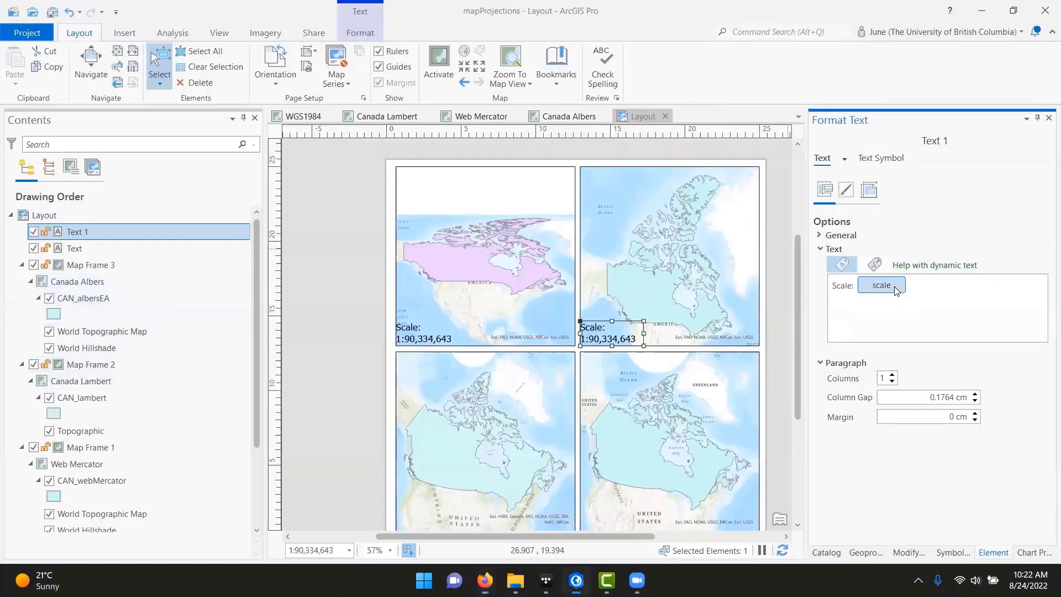
double_click(896, 290)
drag(528, 267, 557, 268)
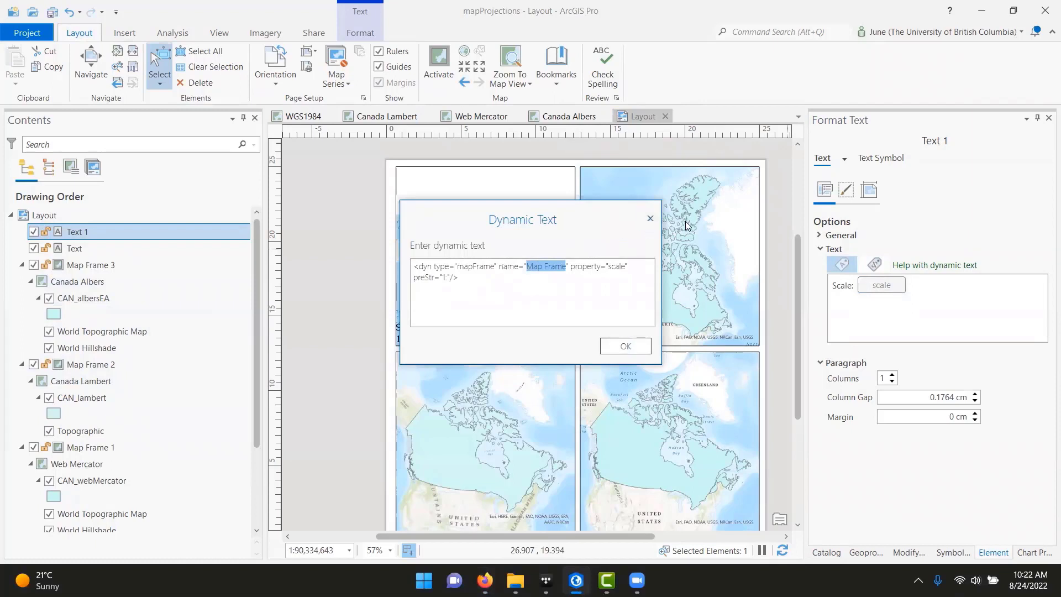
click(650, 219)
scroll(92, 472, down, 3)
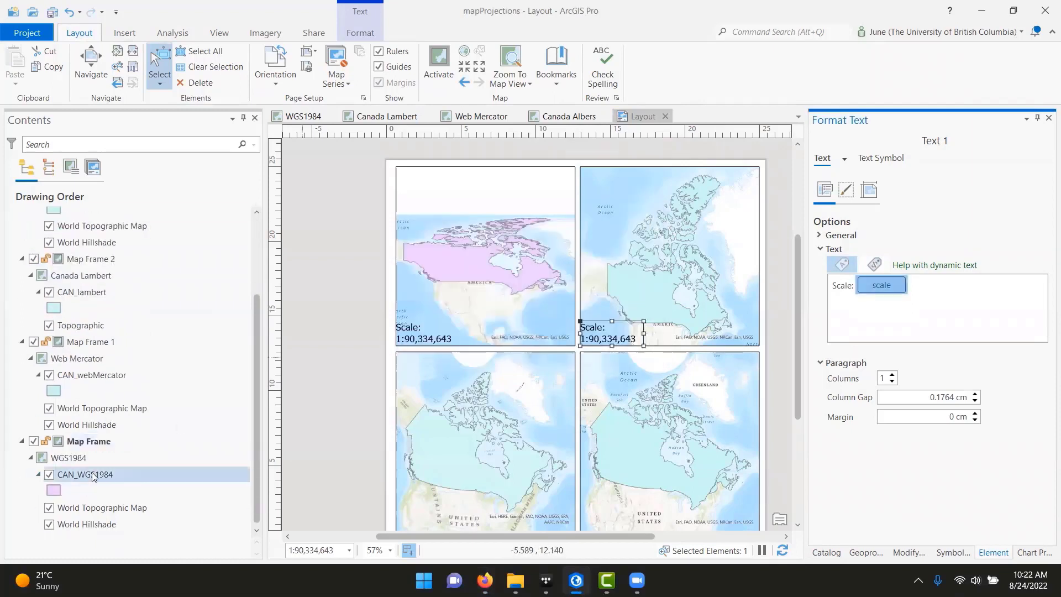
click(96, 440)
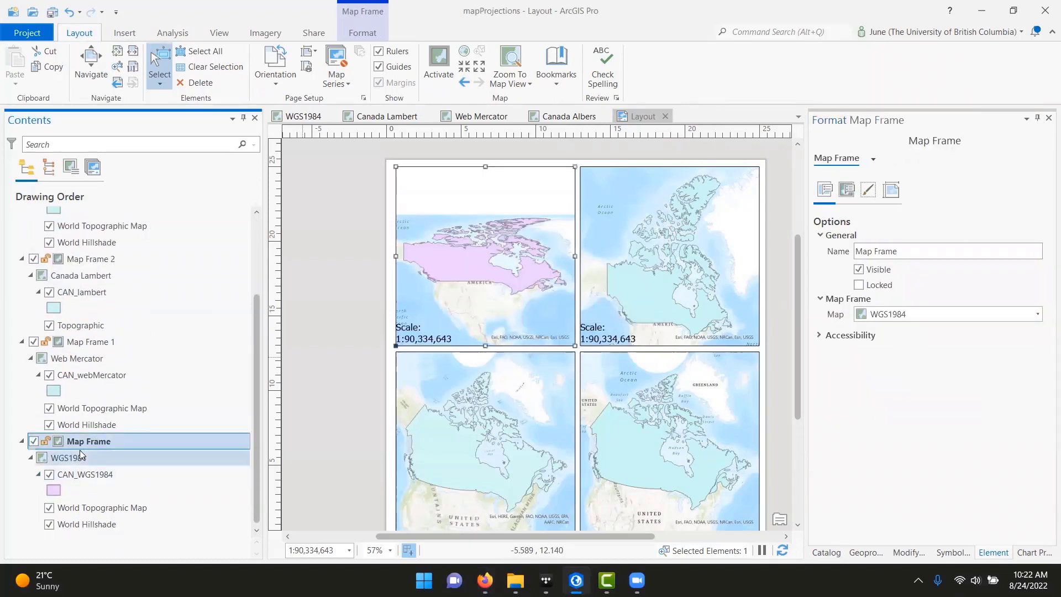
click(97, 346)
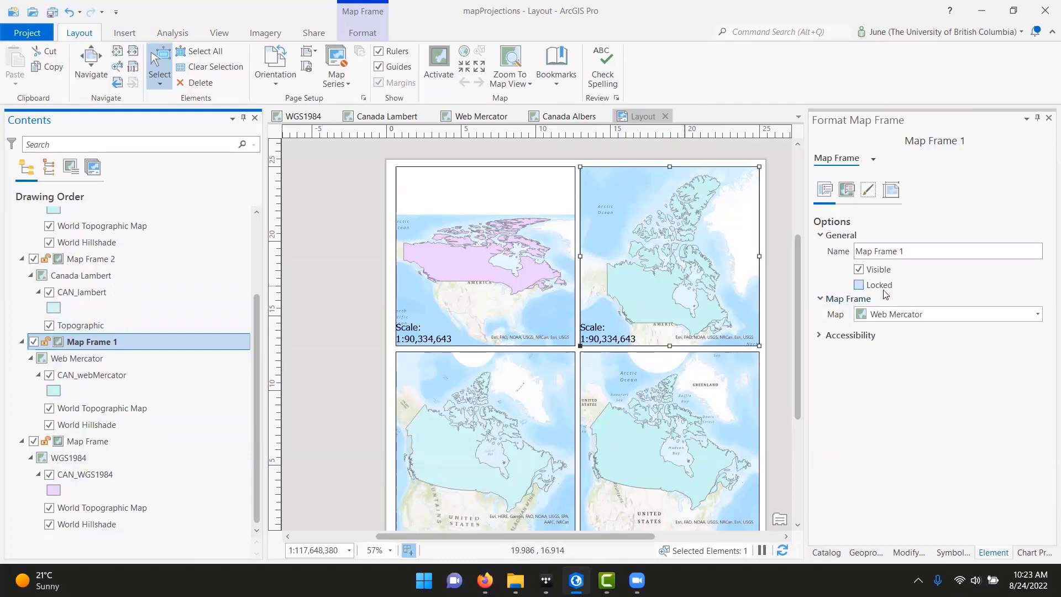
Change the Web Mercator frame's dynamic scale text to reference Map Frame 1
click(596, 337)
scroll(138, 302, up, 3)
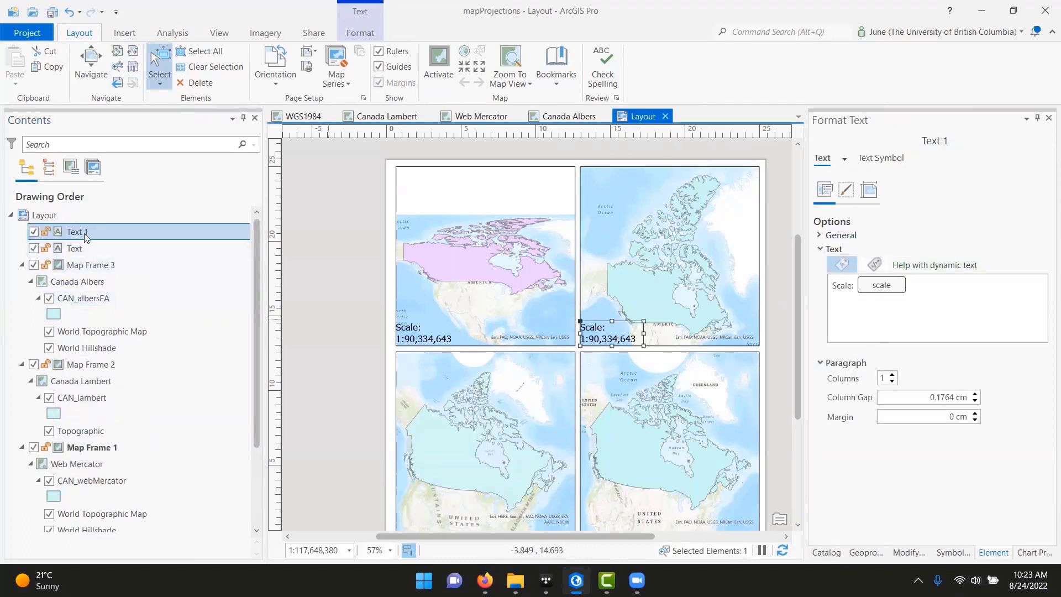
click(882, 285)
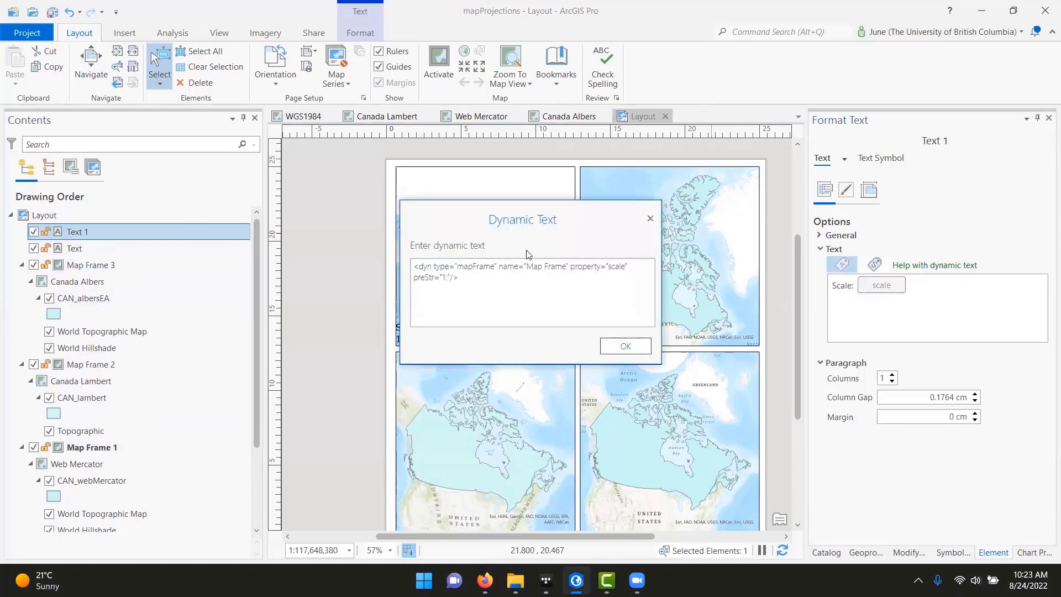
click(567, 266)
text(1)
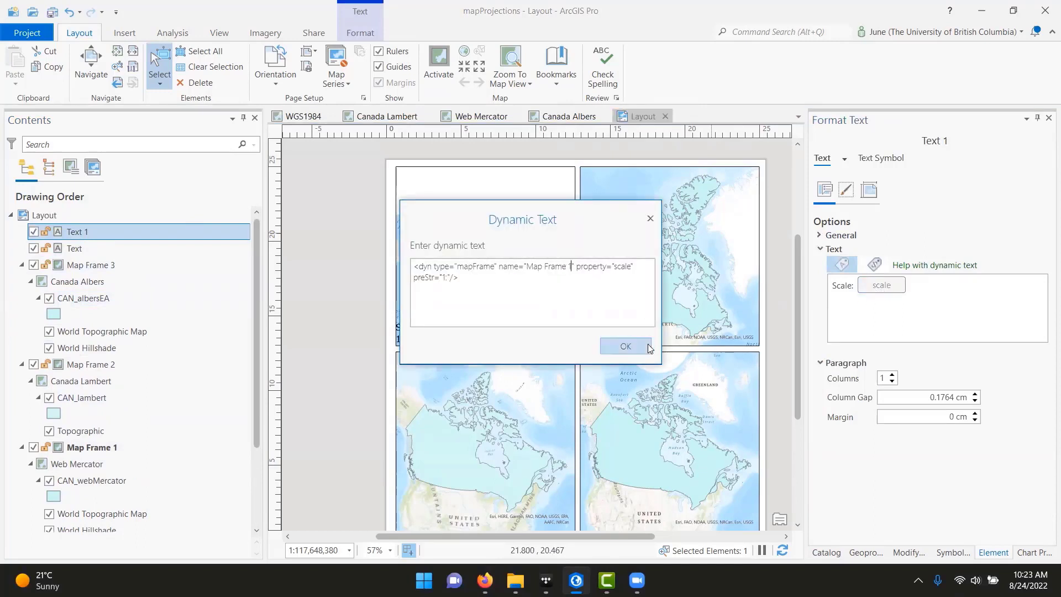
click(626, 345)
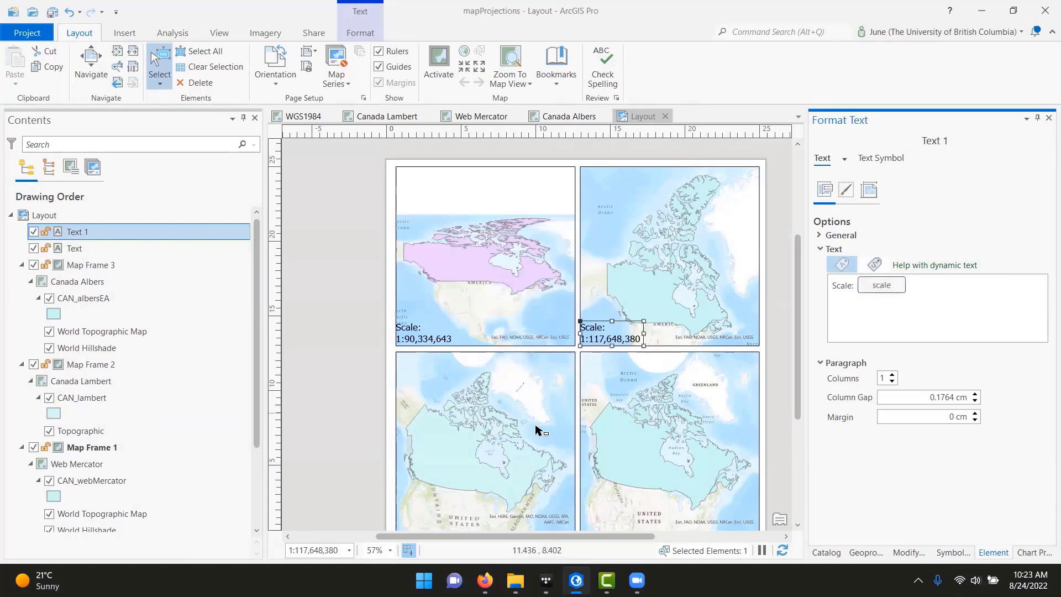
Insert dynamic Scale text for the Canada Lambert frame in that frame's lower-left corner
click(491, 431)
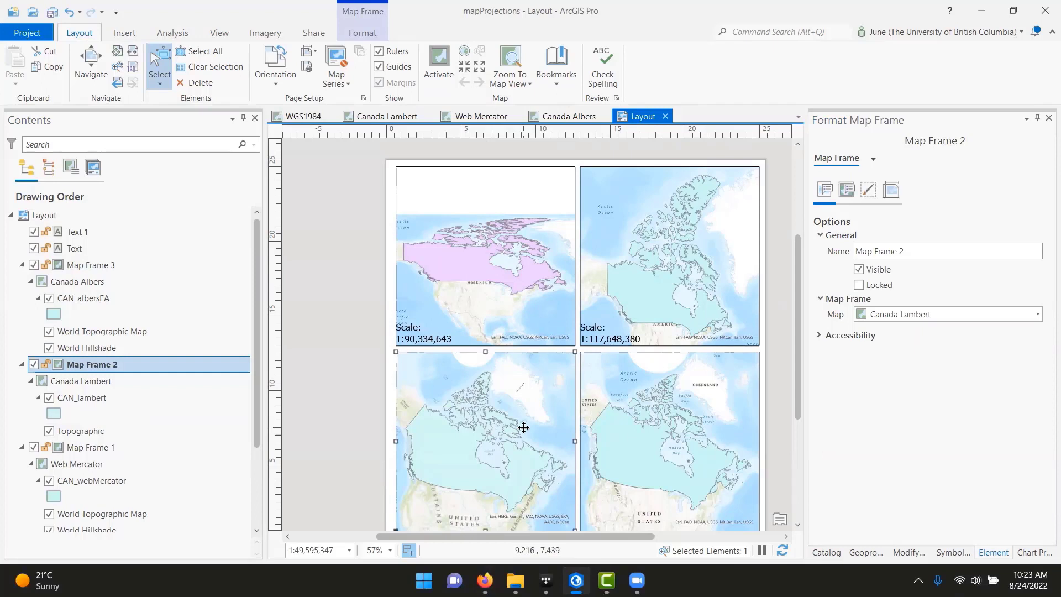
click(120, 36)
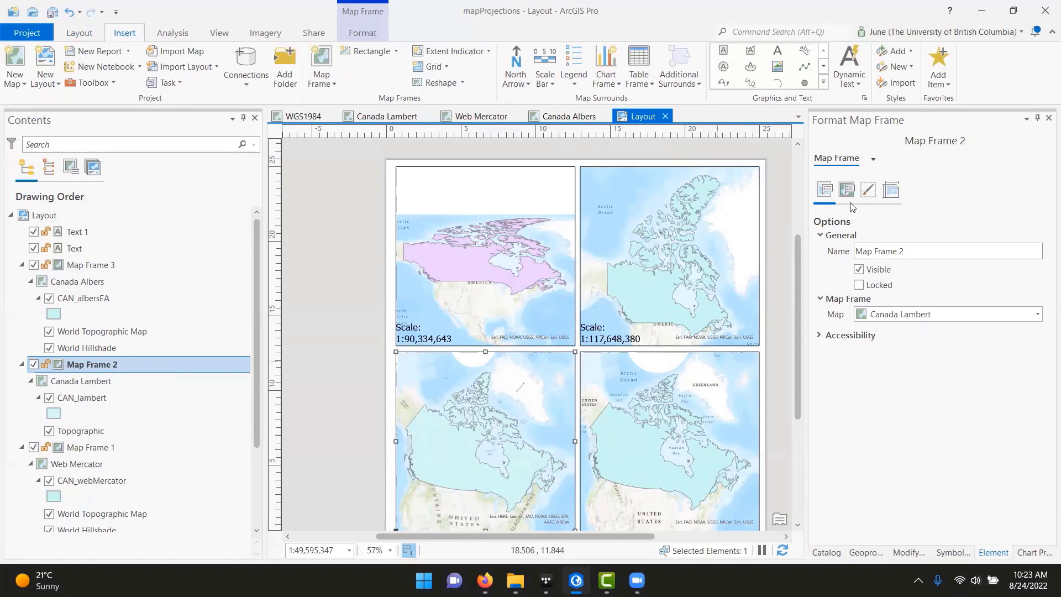
click(849, 69)
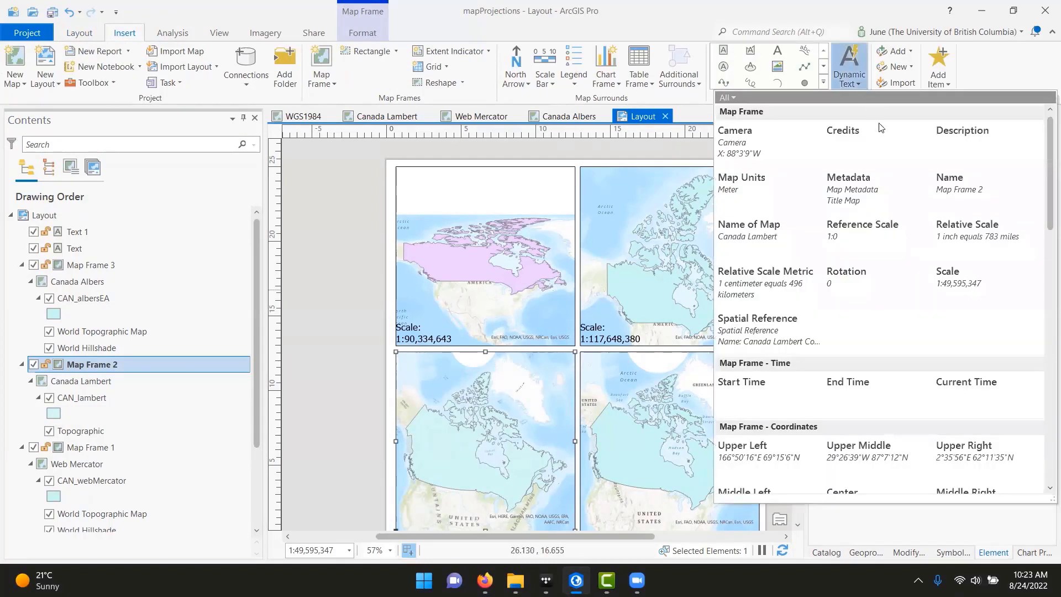
click(956, 279)
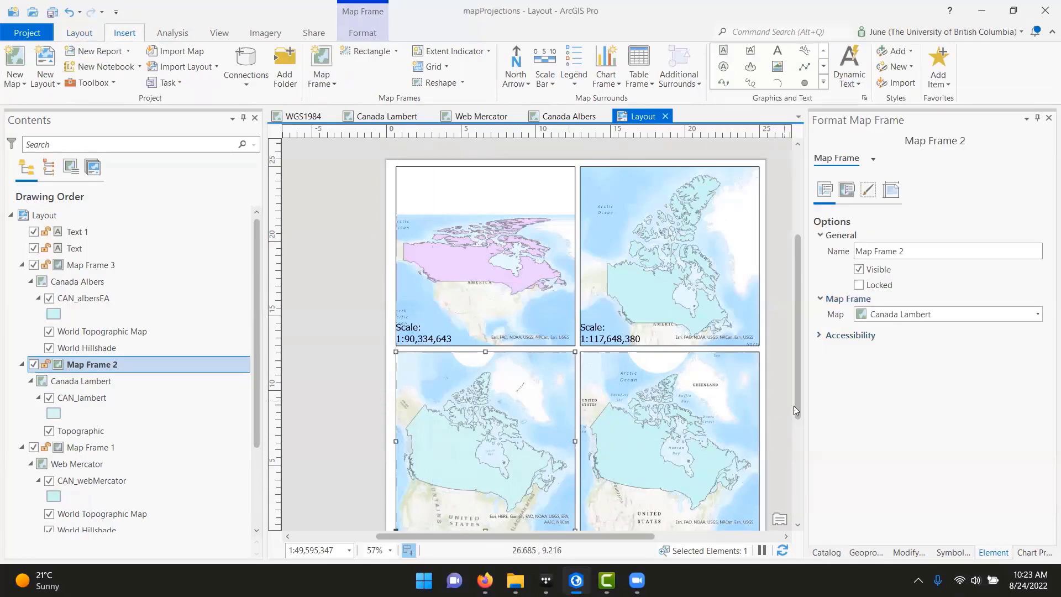
drag(795, 418, 796, 452)
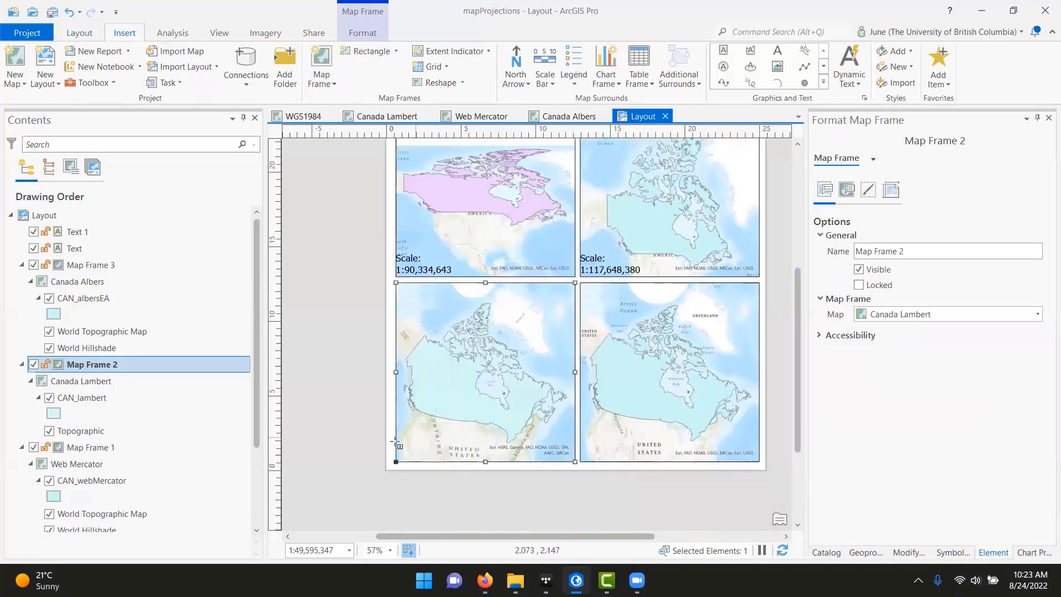
drag(396, 434, 468, 462)
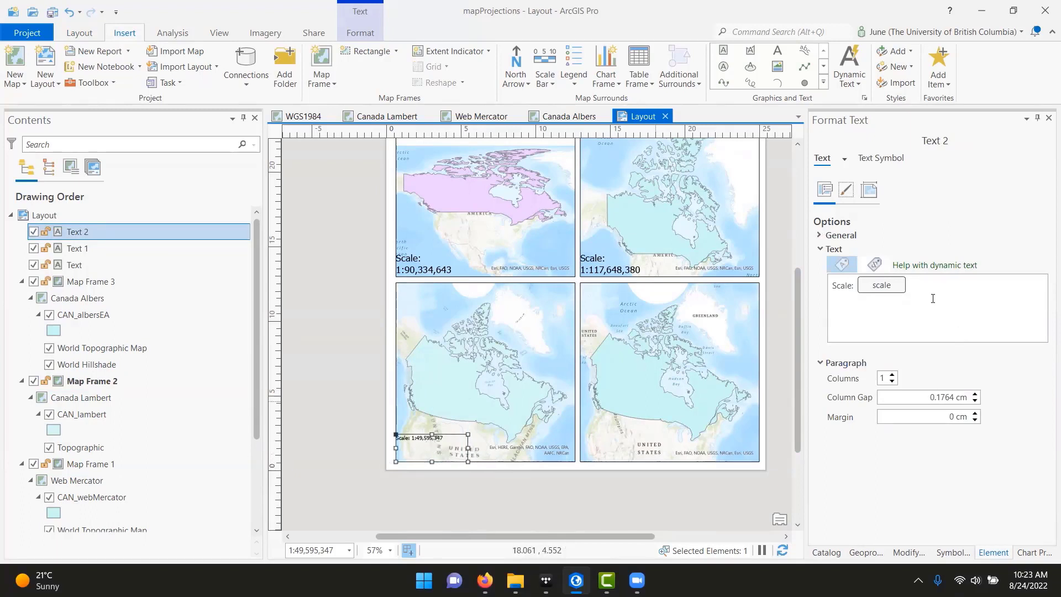
Set the font size of the Canada Lambert frame's scale text to 18 pt
click(880, 158)
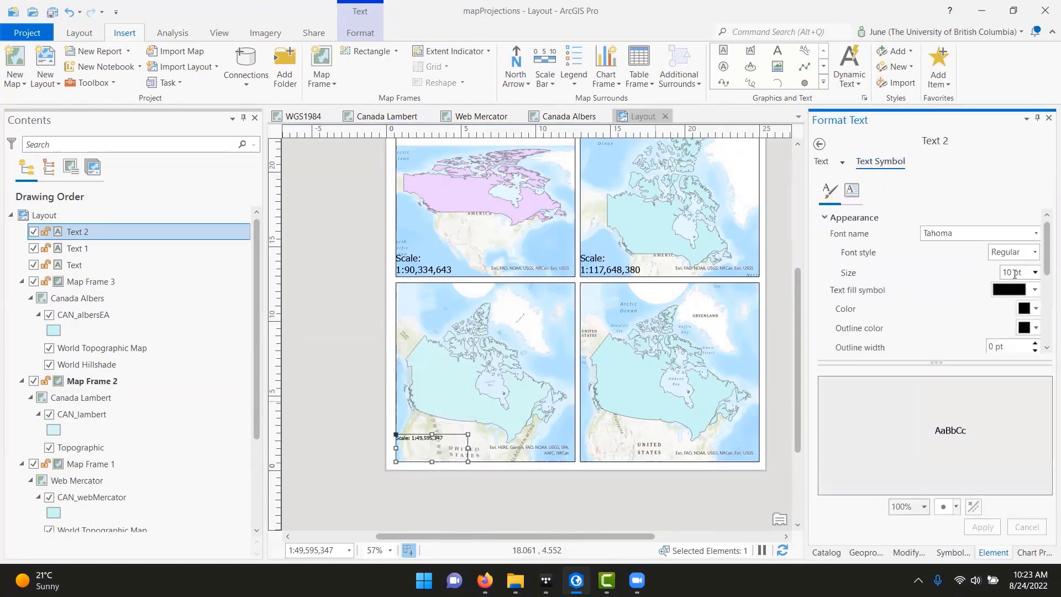
double_click(1009, 273)
text(18)
key(Return)
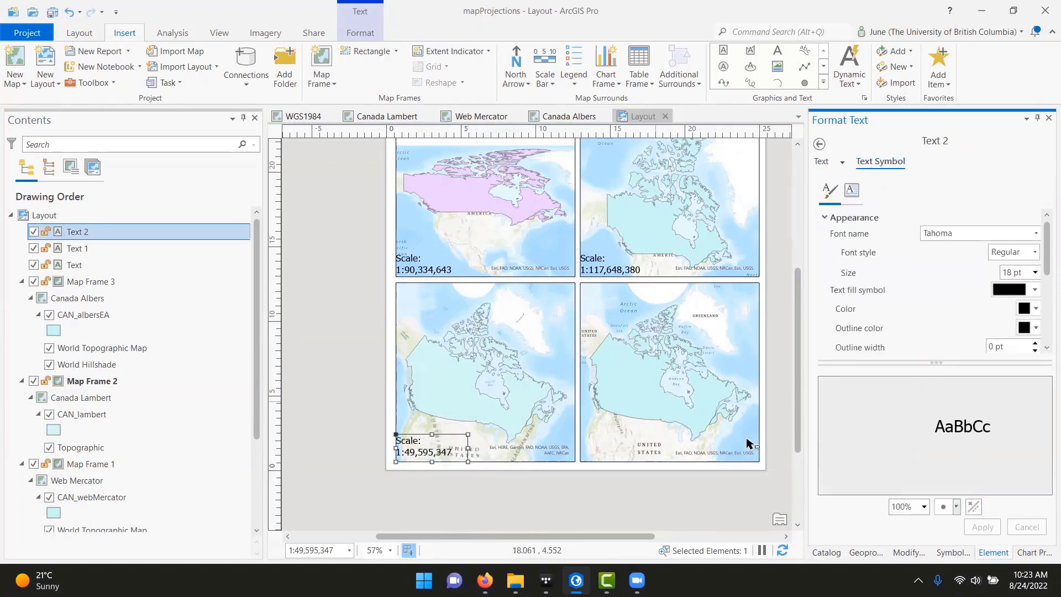
Add dynamic Scale text for the Canada Albers frame in that frame's lower-left corner
click(669, 425)
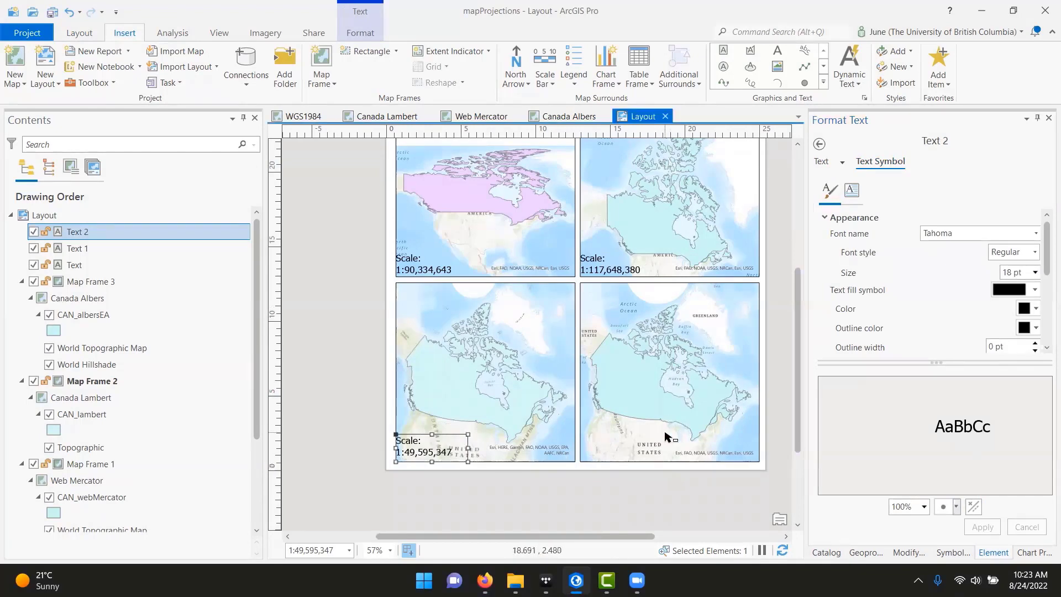
click(849, 66)
click(972, 227)
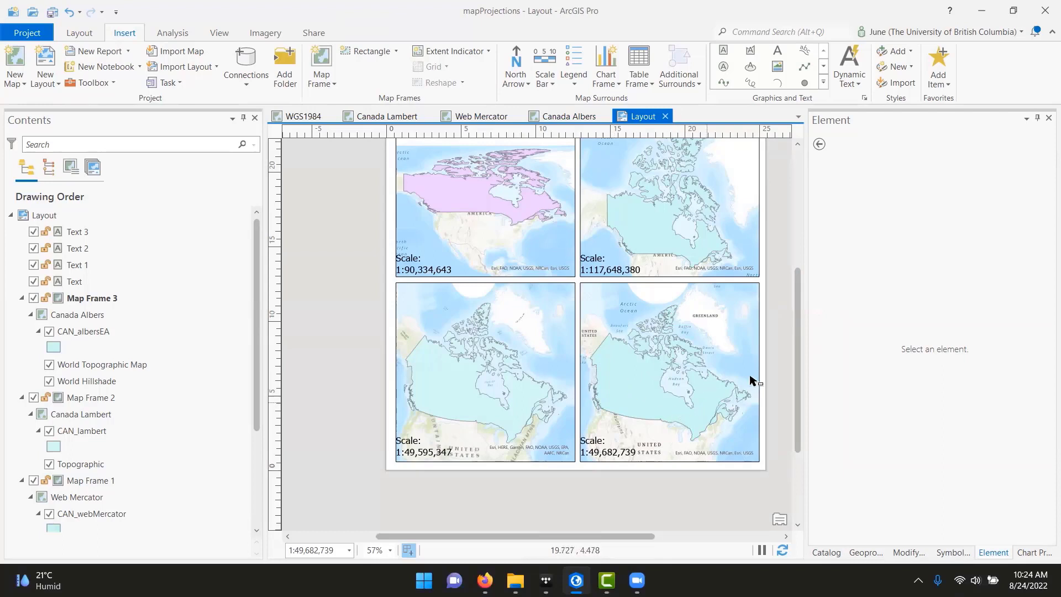
Insert a metric single-division scale bar in kilometers at the lower-right corner of the WGS1984 map frame
drag(796, 353, 801, 282)
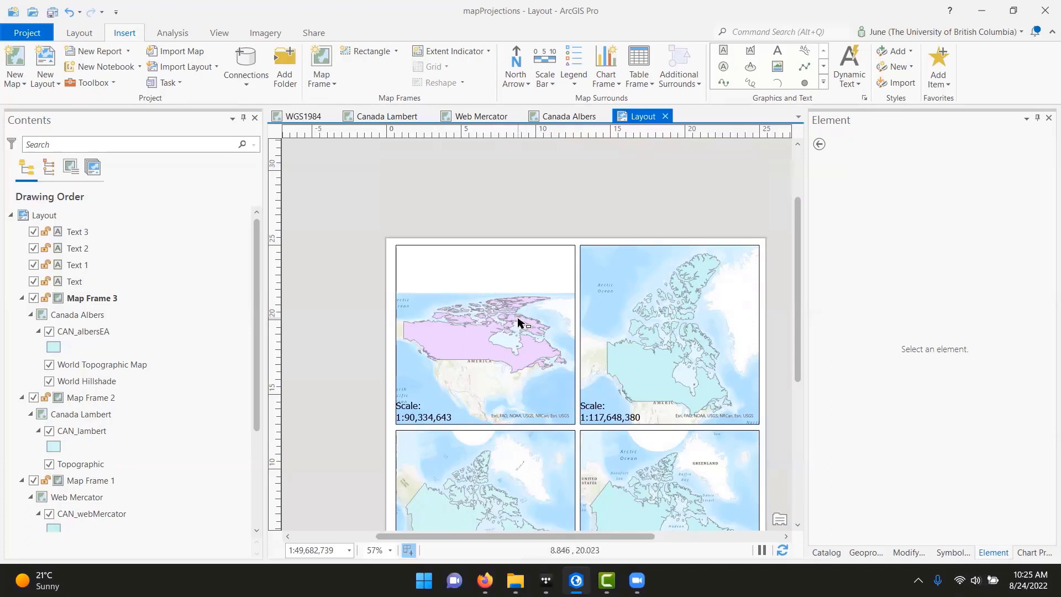
scroll(797, 350, down, 1)
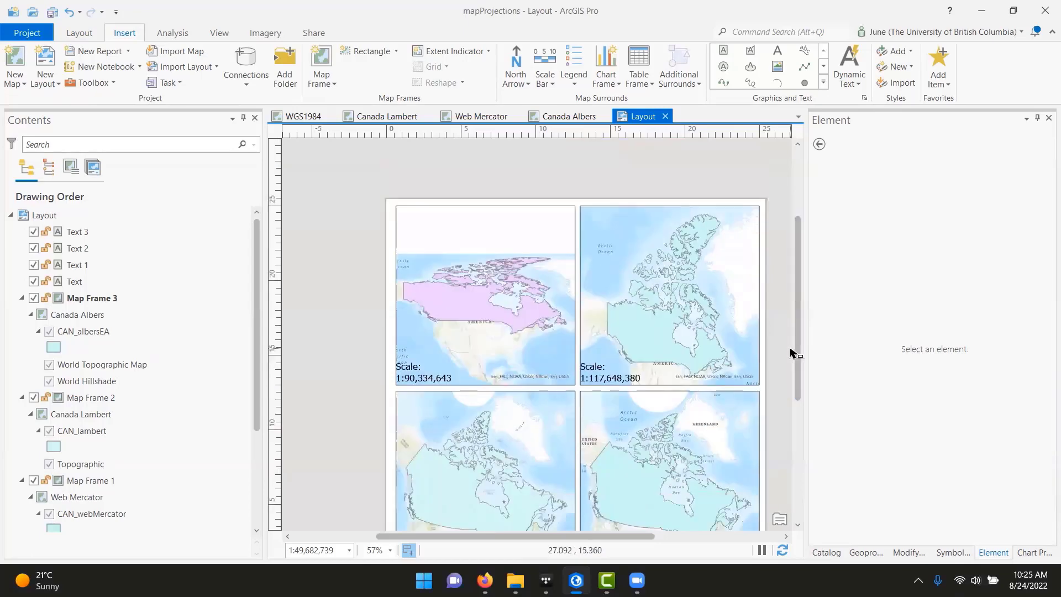
scroll(793, 364, down, 1)
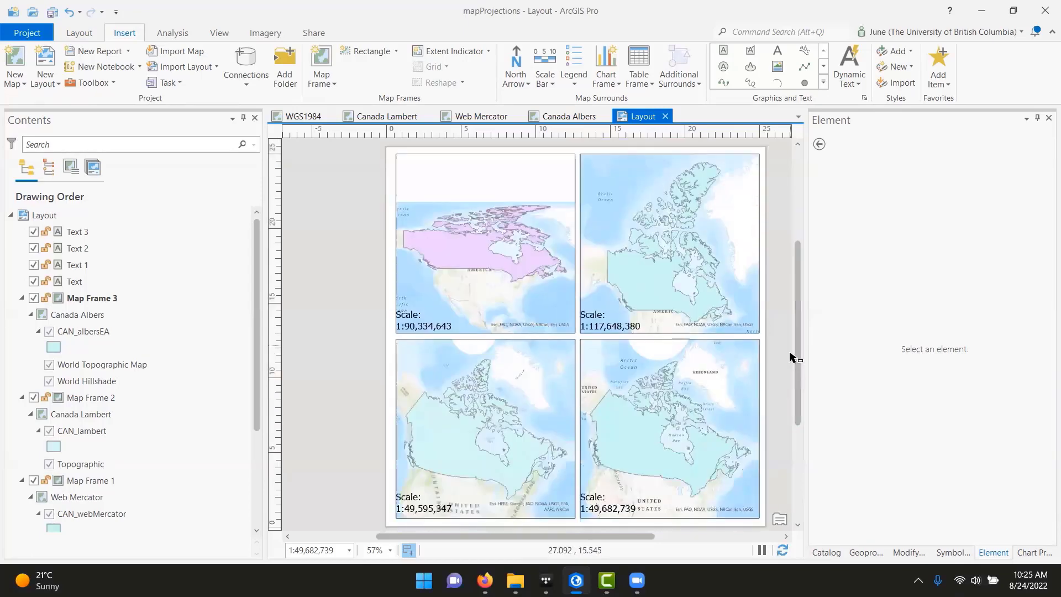
click(526, 281)
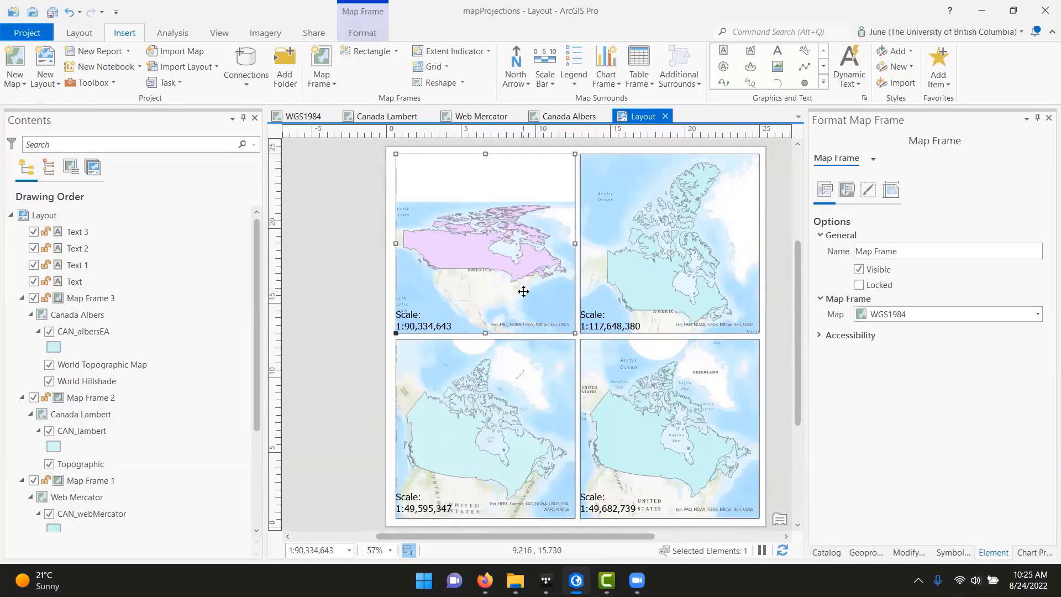
click(545, 77)
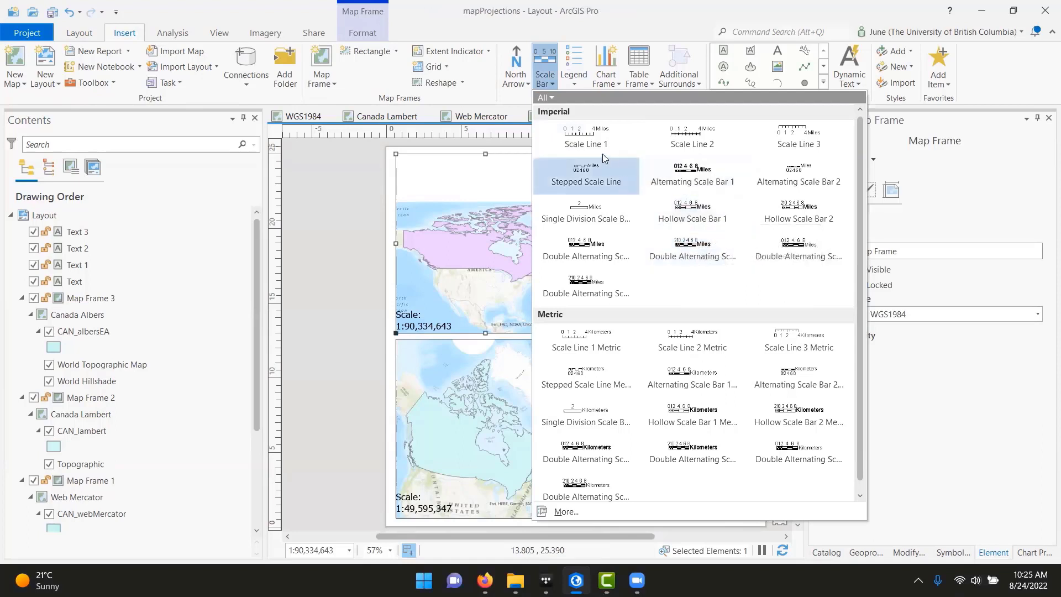
click(617, 421)
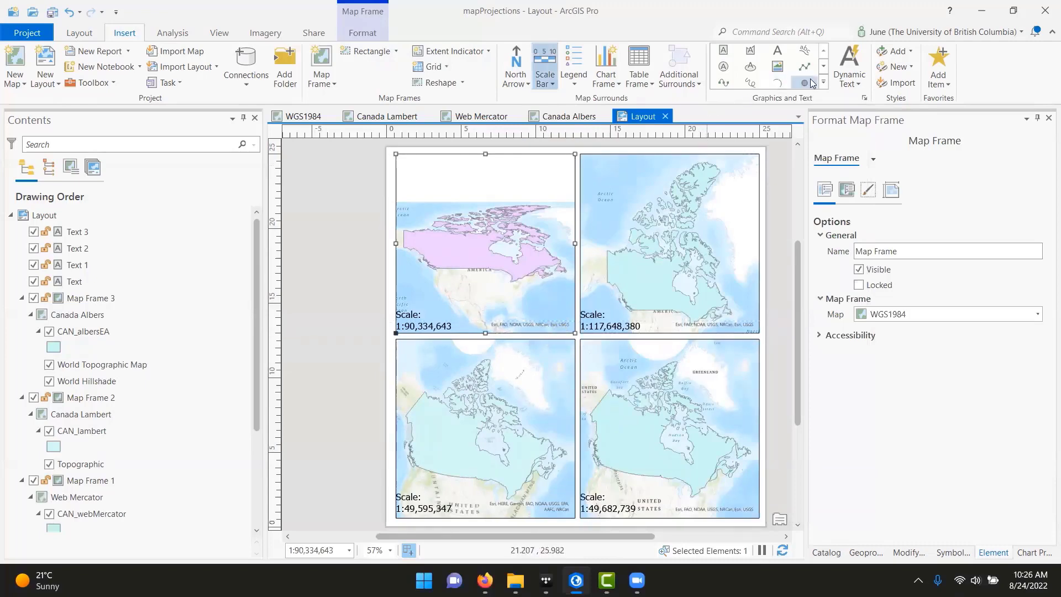
click(545, 82)
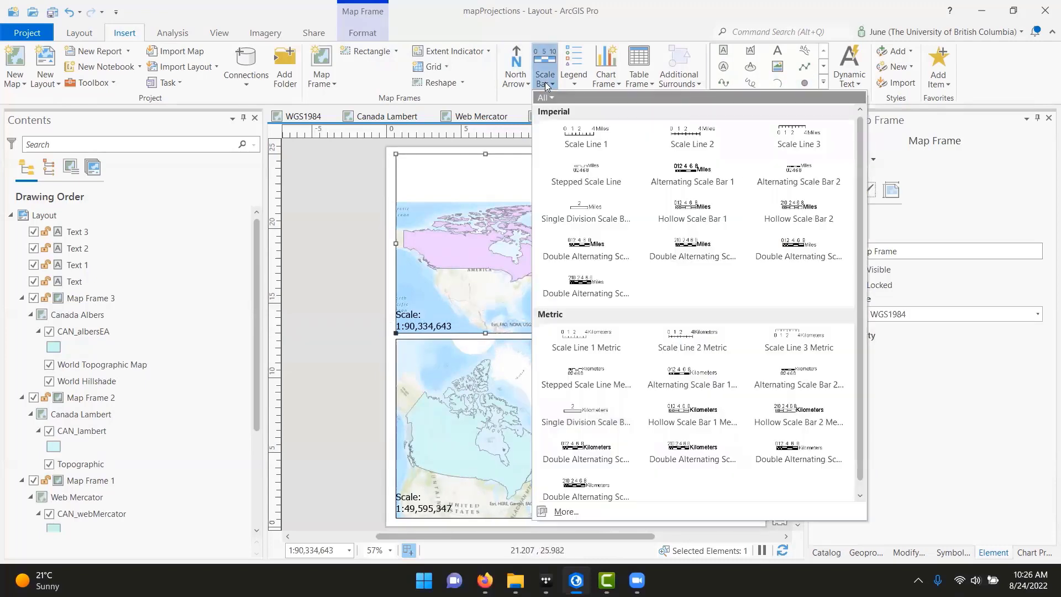
click(587, 423)
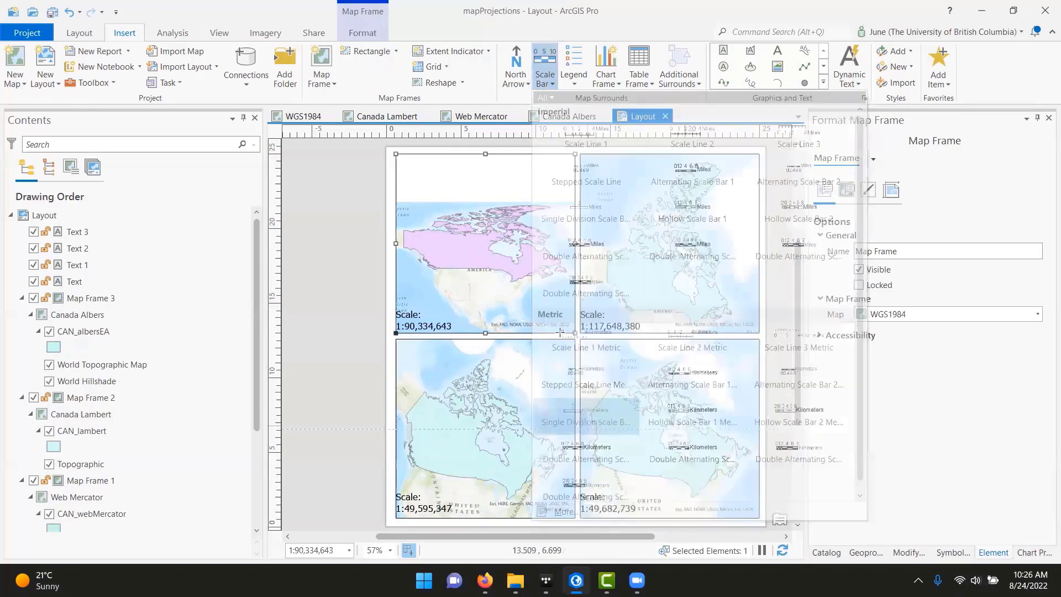
drag(574, 330, 518, 306)
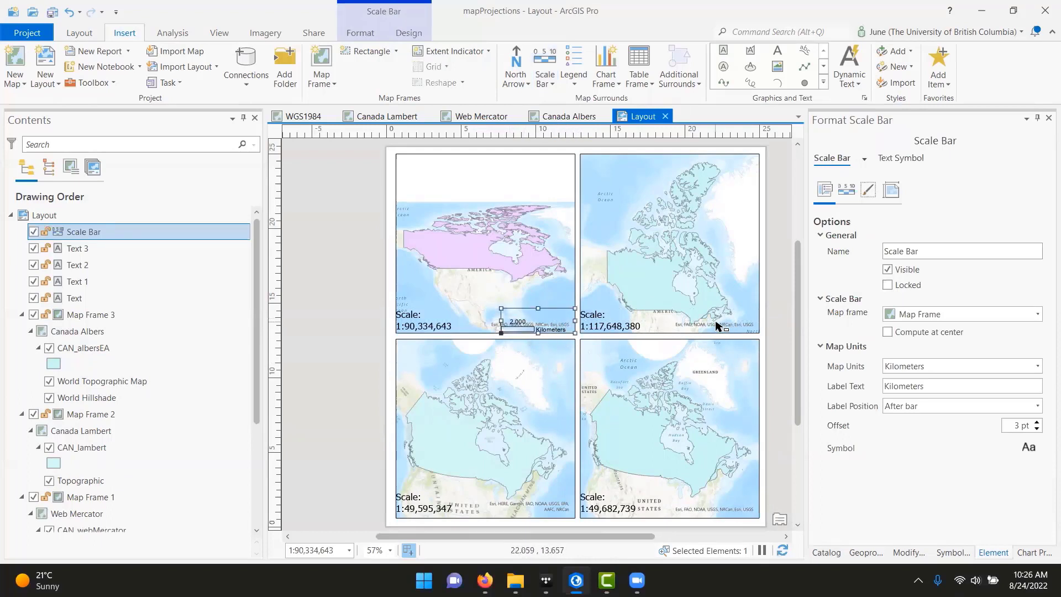
drag(502, 321, 501, 321)
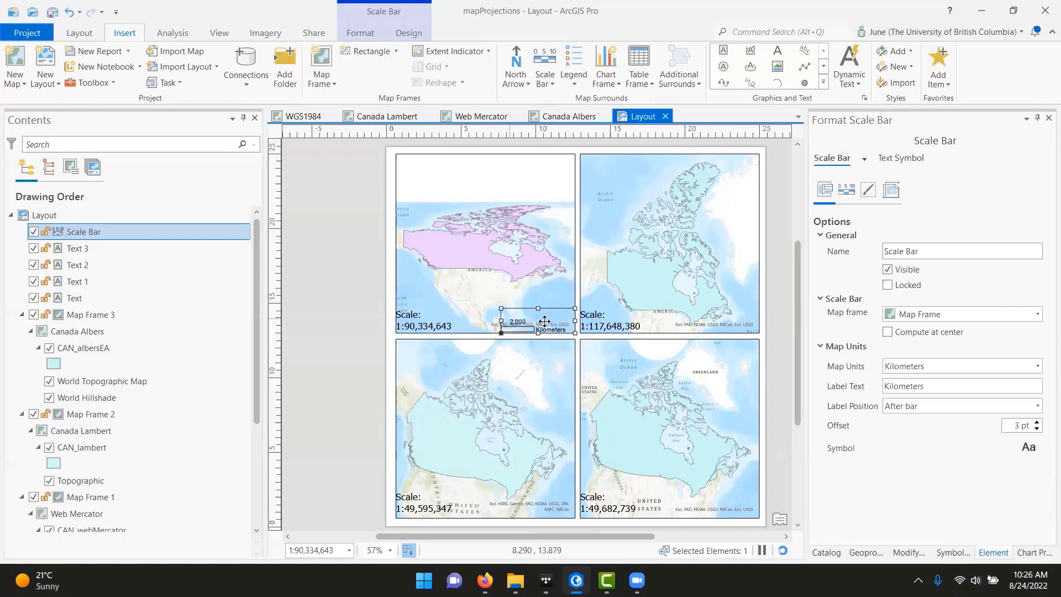
Try linking the WGS1984 frame's scale bar to Map Frame 1 and Map Frame 2, and return it to Map Frame
click(709, 304)
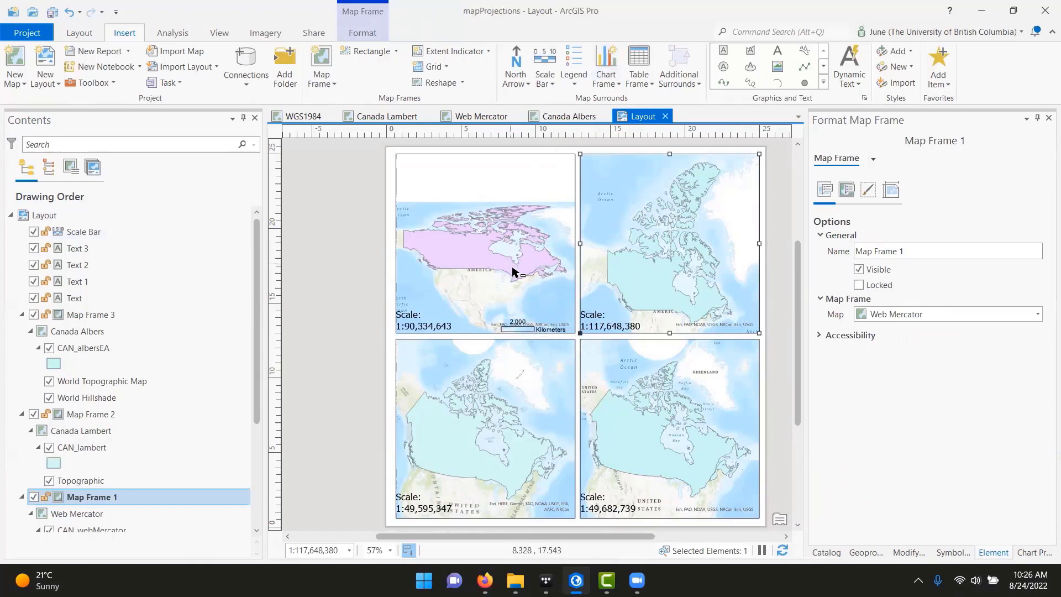
click(528, 324)
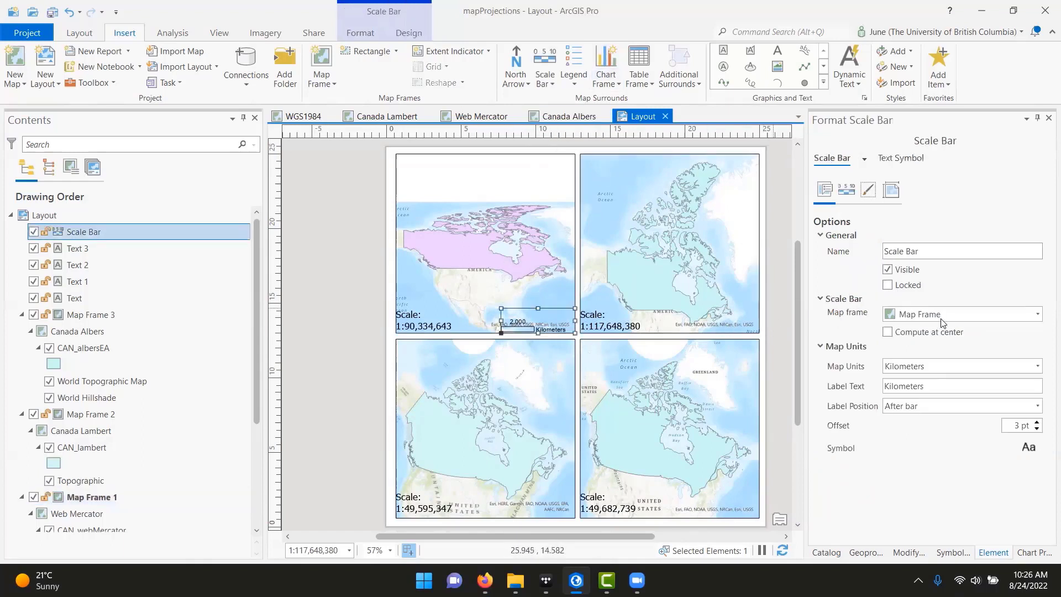
click(945, 320)
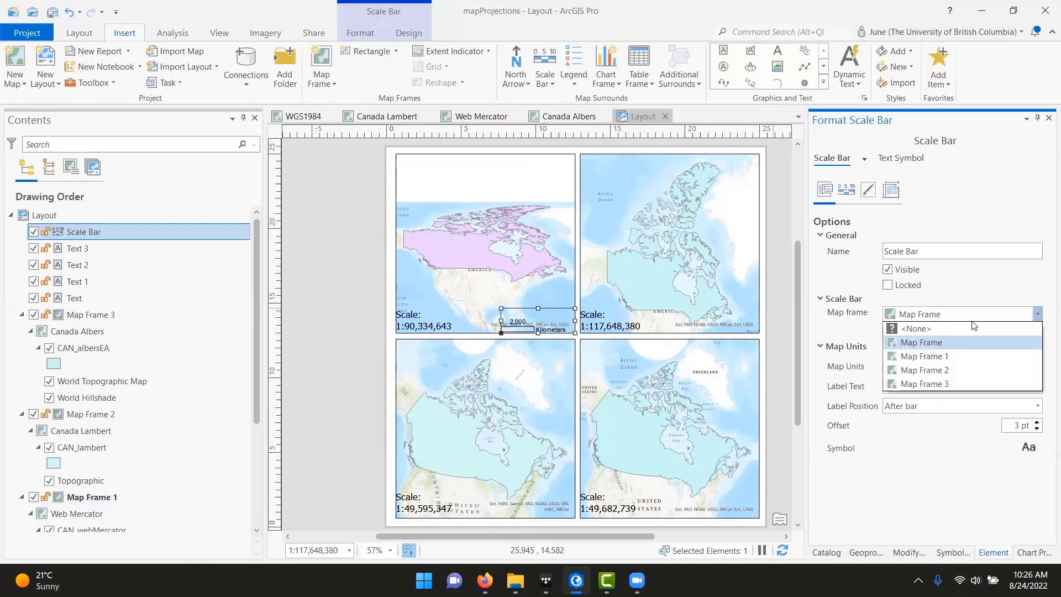
click(956, 355)
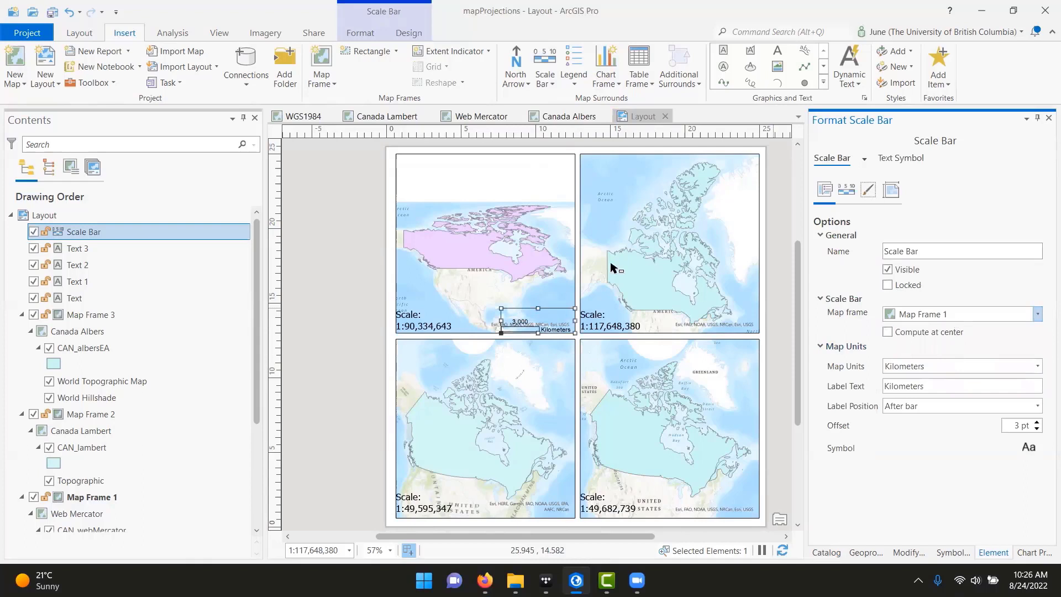
click(913, 315)
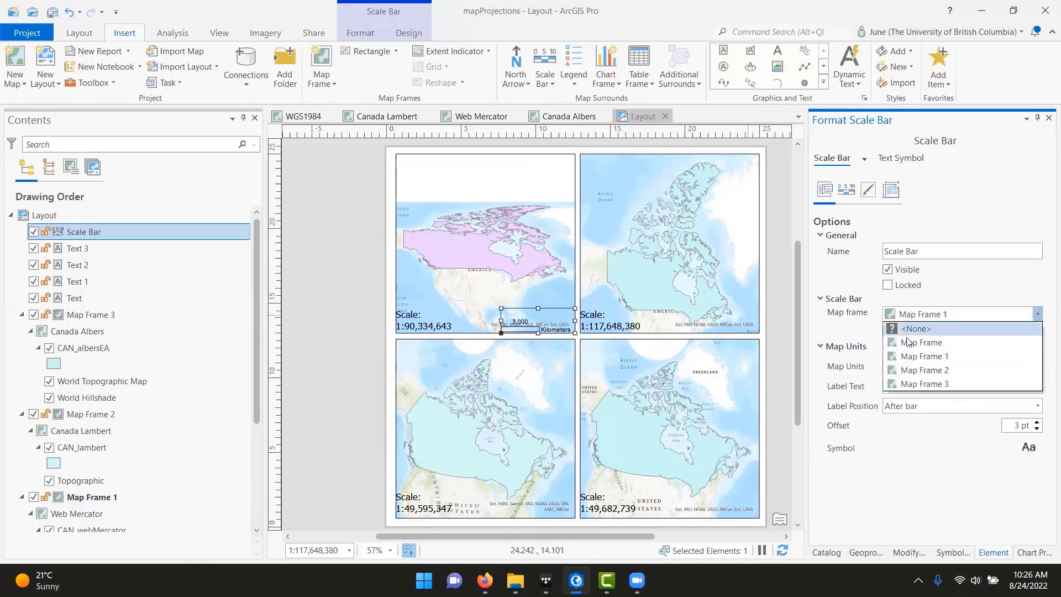
click(924, 370)
click(943, 316)
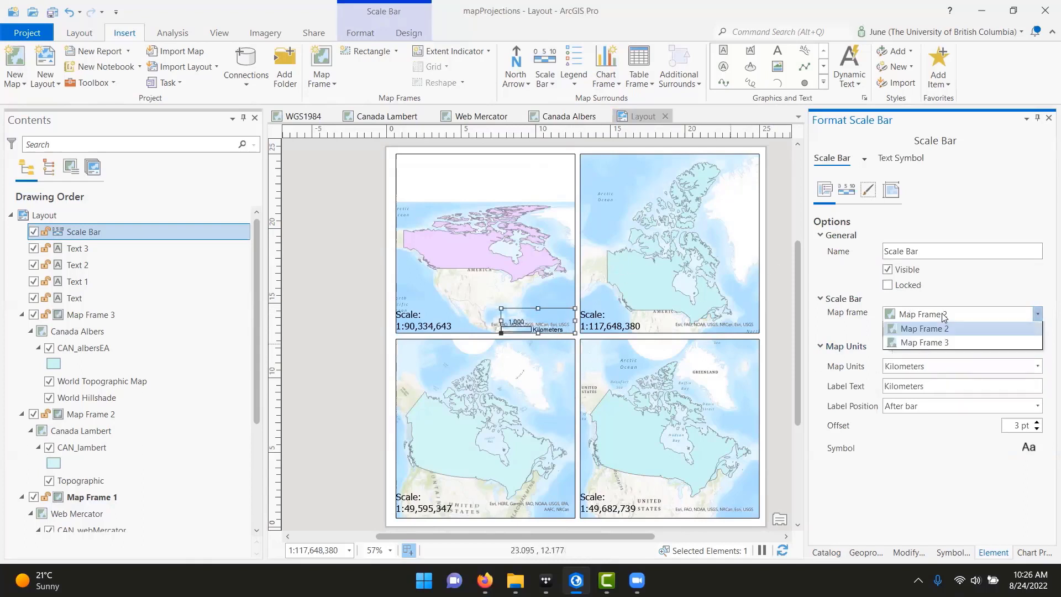
click(935, 343)
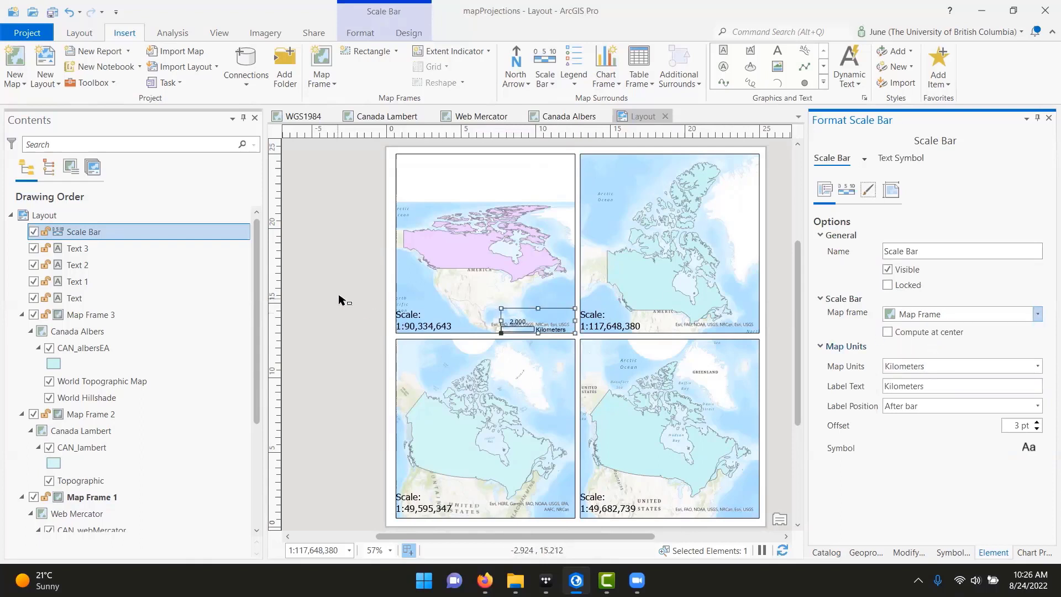
click(316, 306)
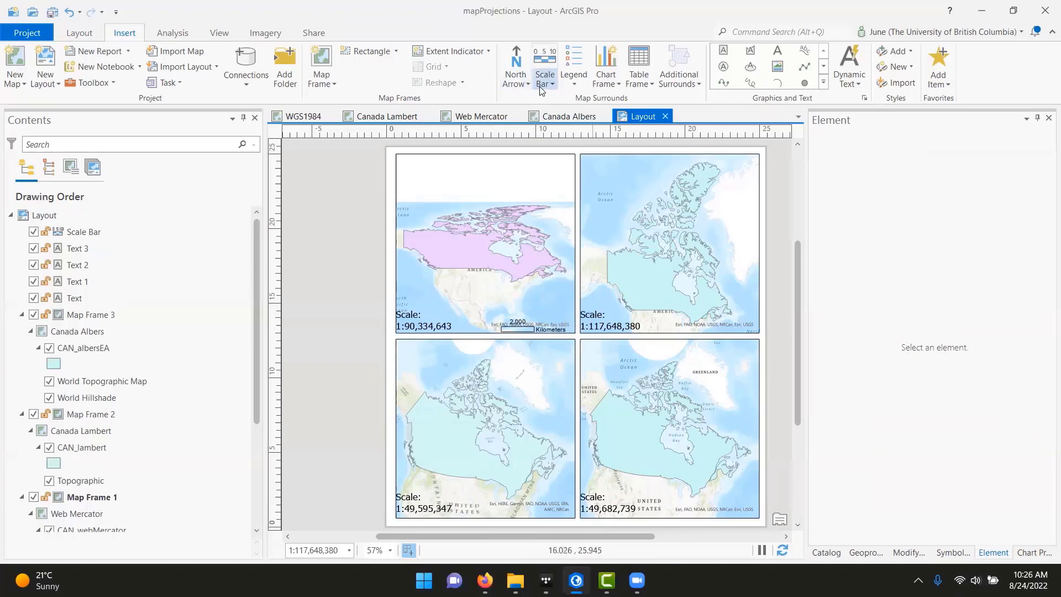
Insert metric single-division scale bars in kilometers at the lower-right corners of the Web Mercator and Canada Lambert map frames
click(653, 254)
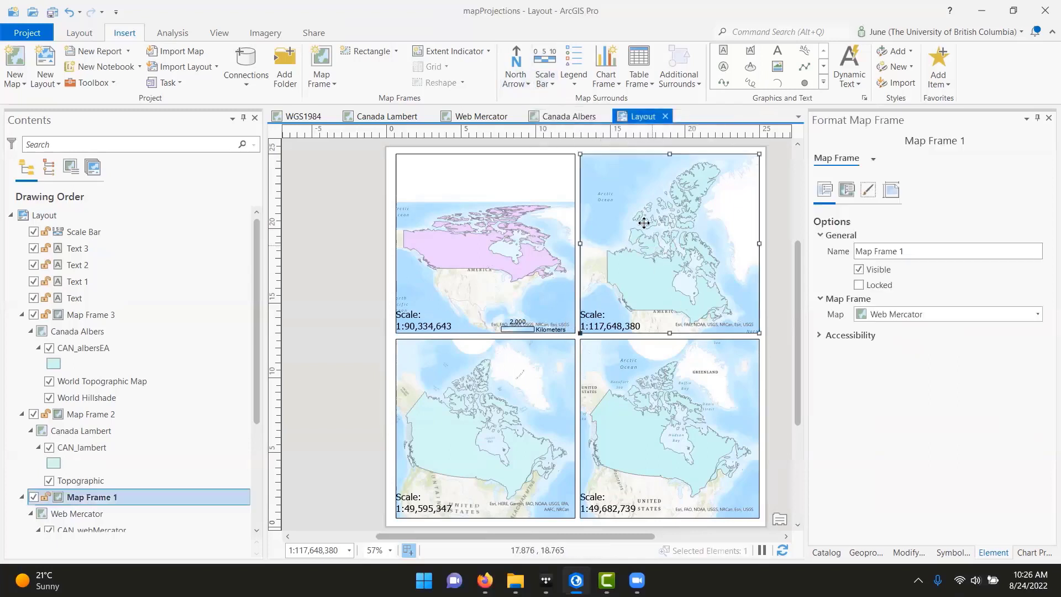
click(551, 88)
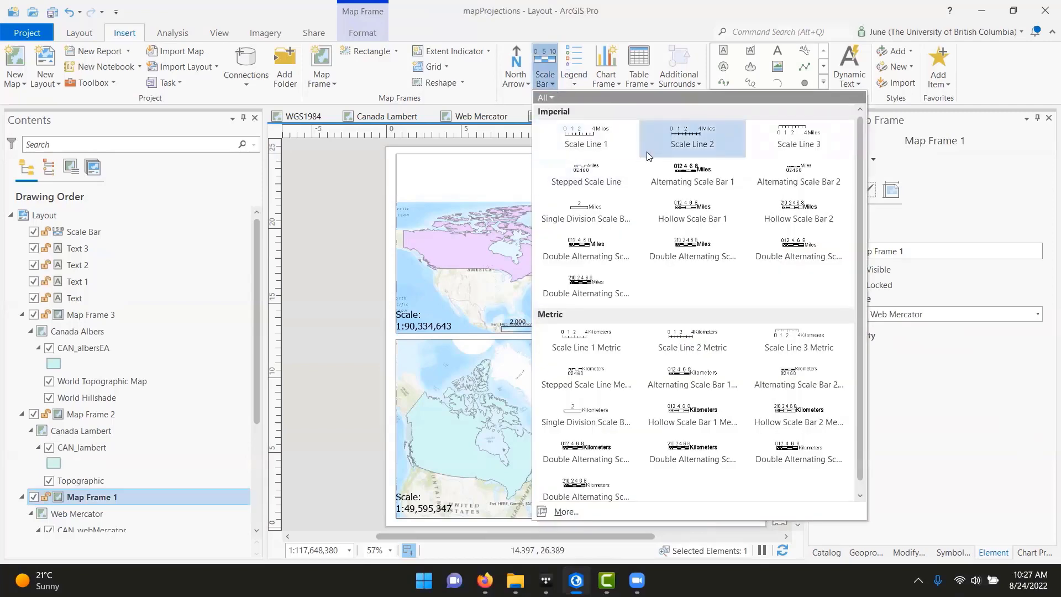
click(575, 418)
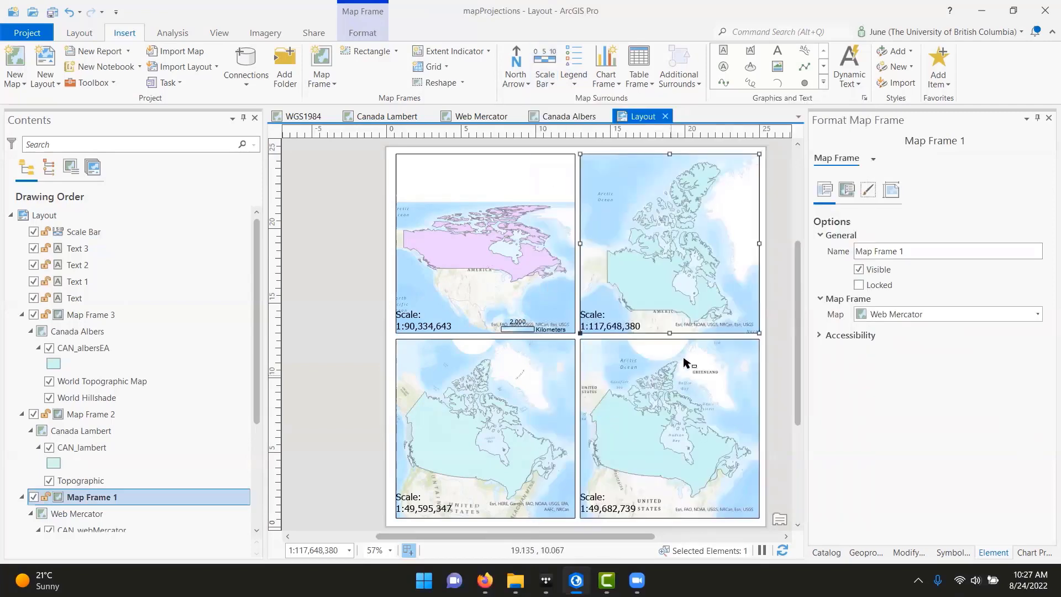
drag(757, 333, 690, 308)
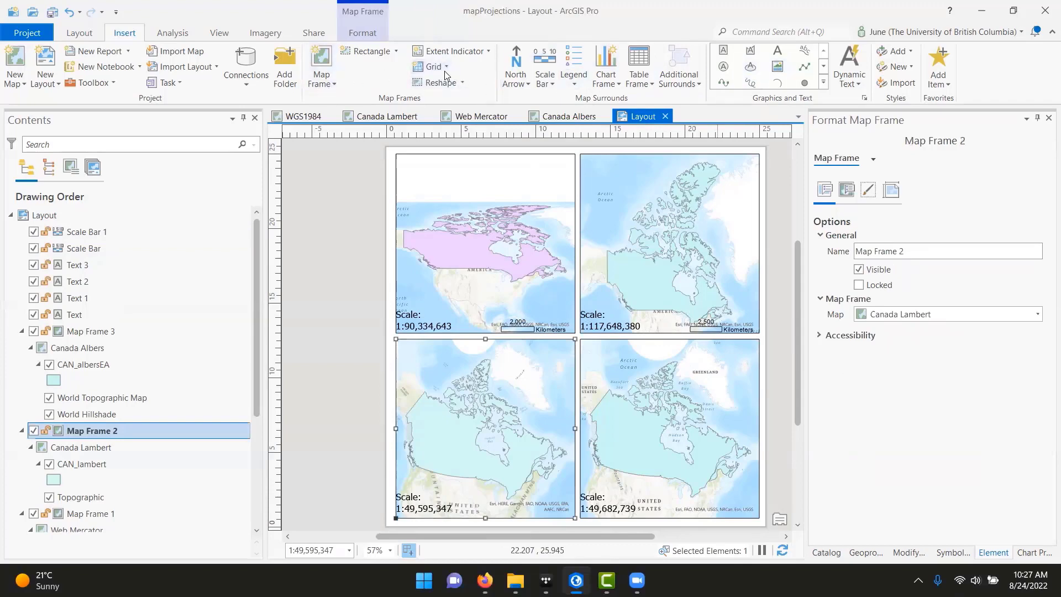
click(547, 83)
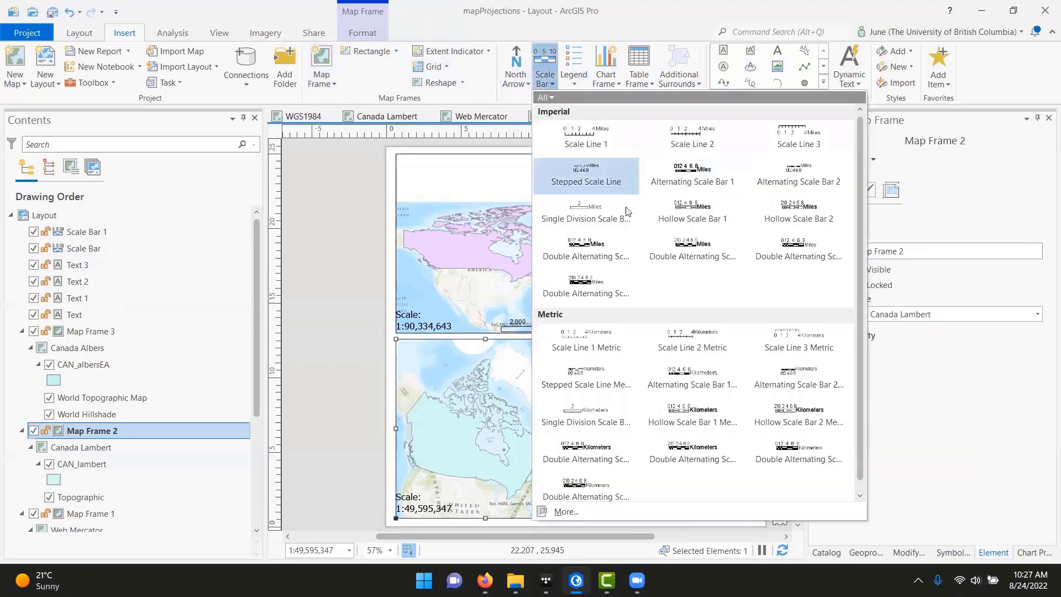
click(586, 416)
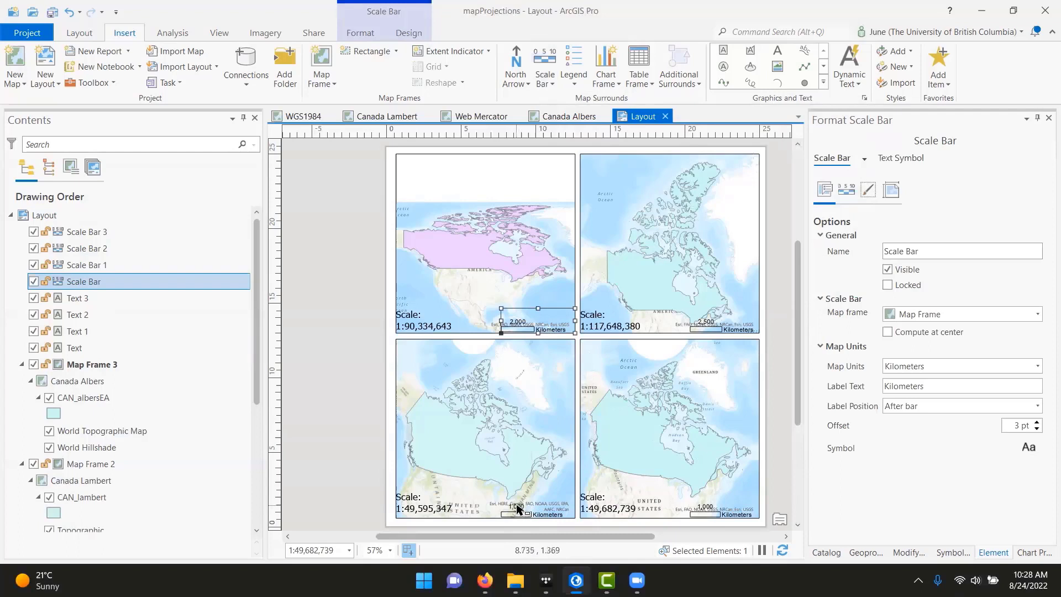
Give the WGS1984 frame's scale bar a black 1 pt border and a white background
click(891, 190)
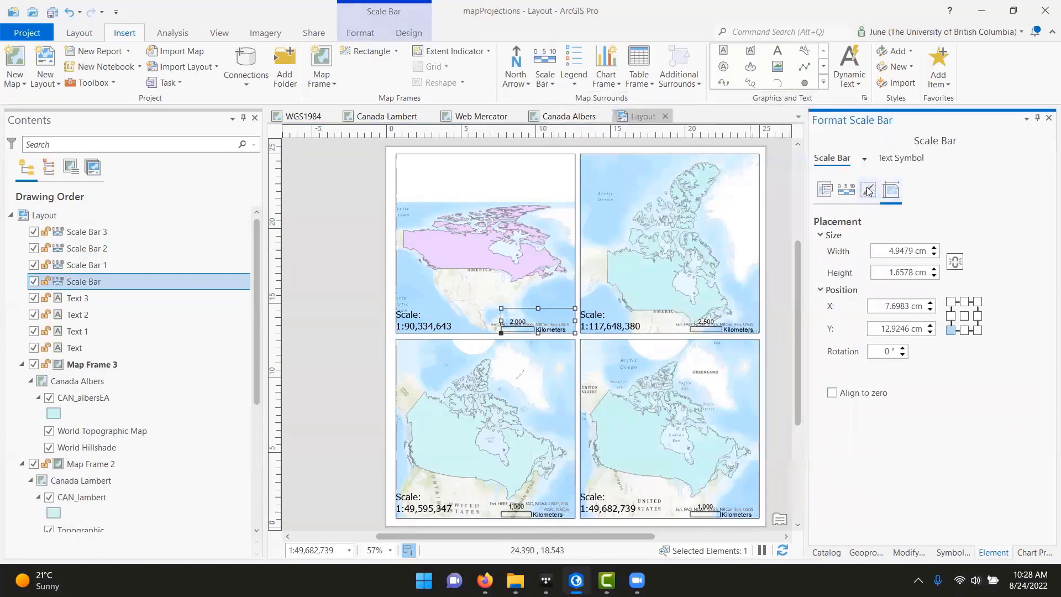
click(868, 191)
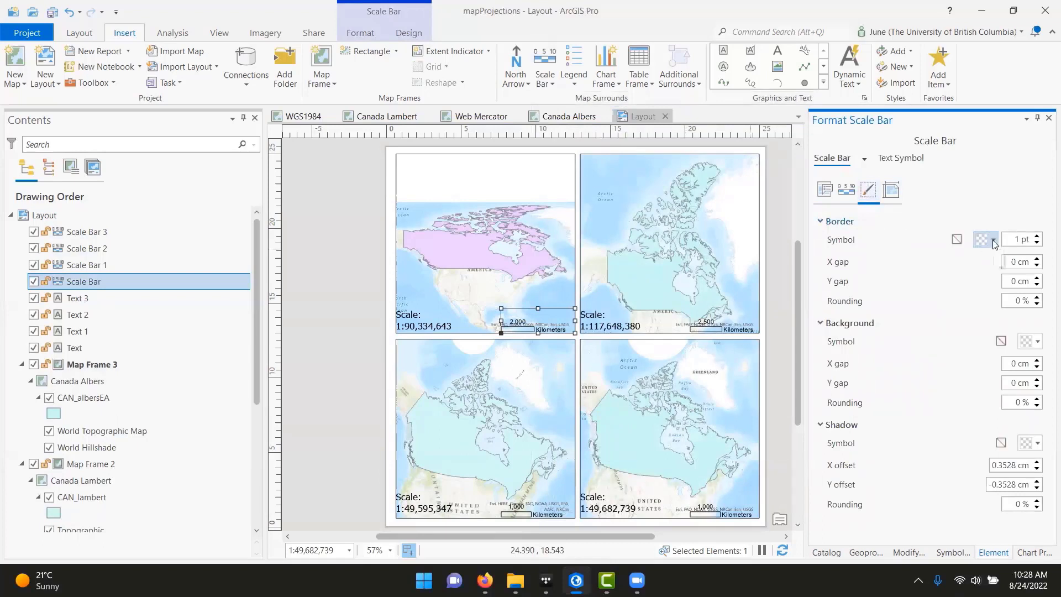
click(993, 241)
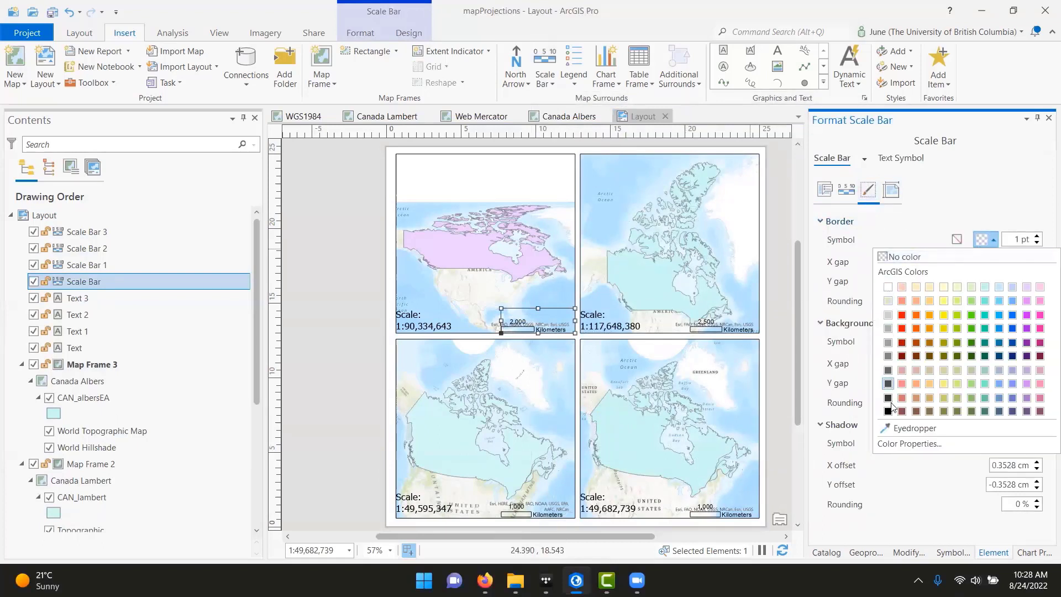
click(888, 411)
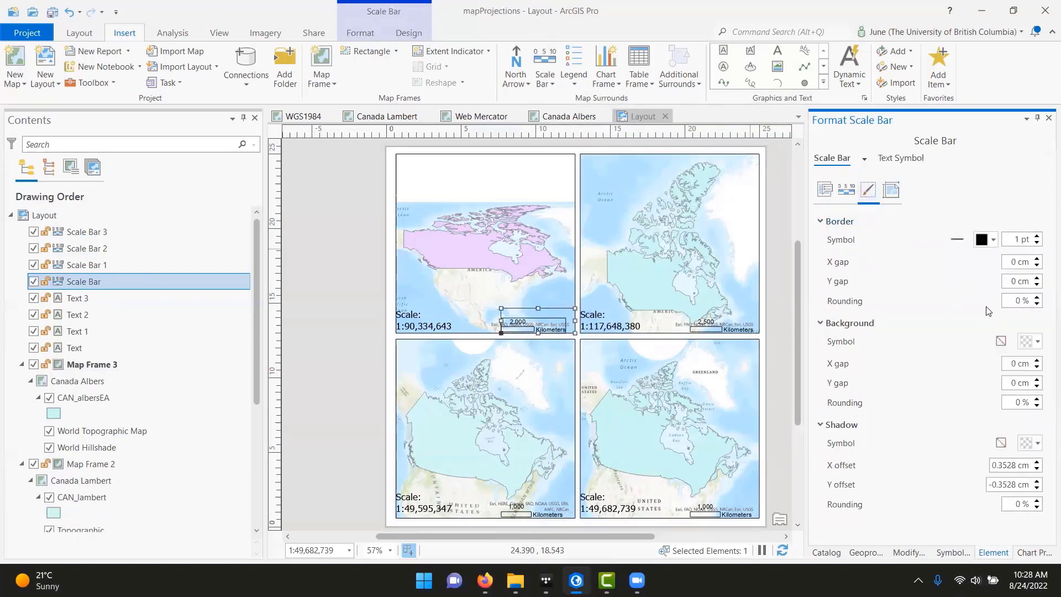
click(1028, 341)
click(888, 389)
Give the Web Mercator frame's scale bar a black 1 pt border and a white background
click(752, 331)
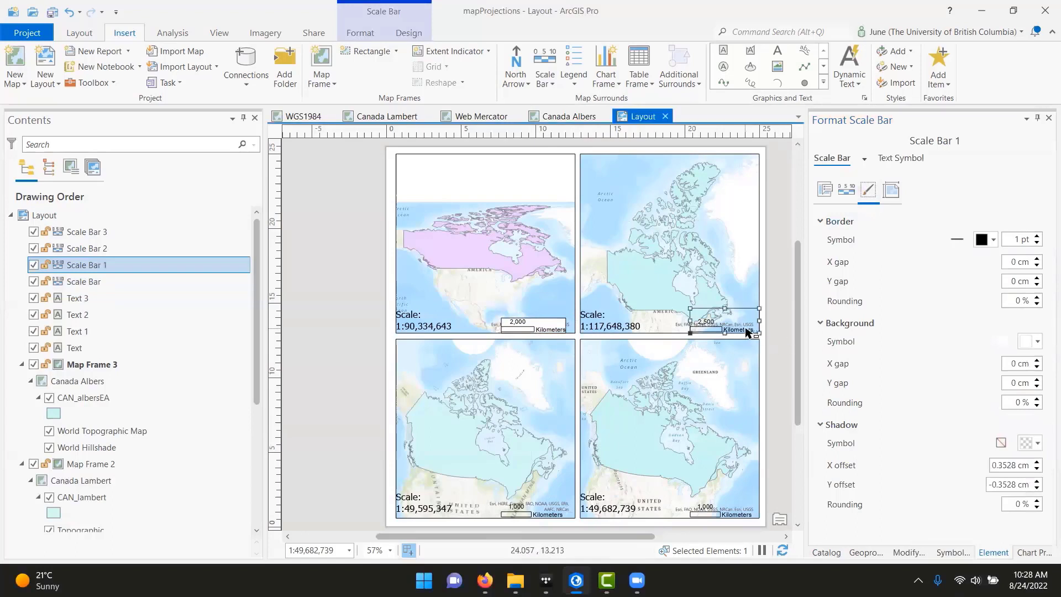
click(998, 242)
click(890, 416)
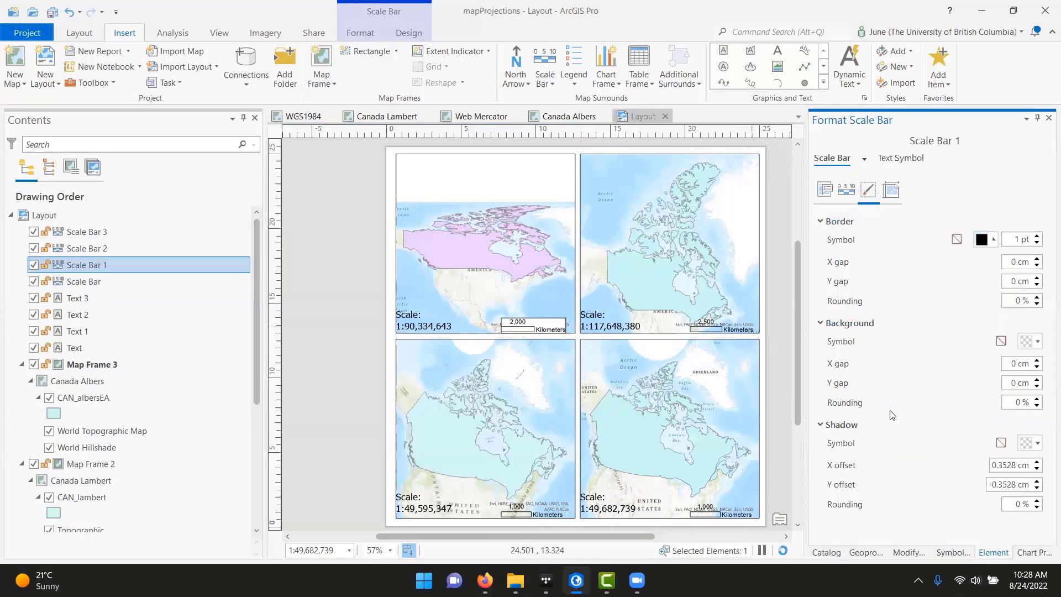
click(1001, 341)
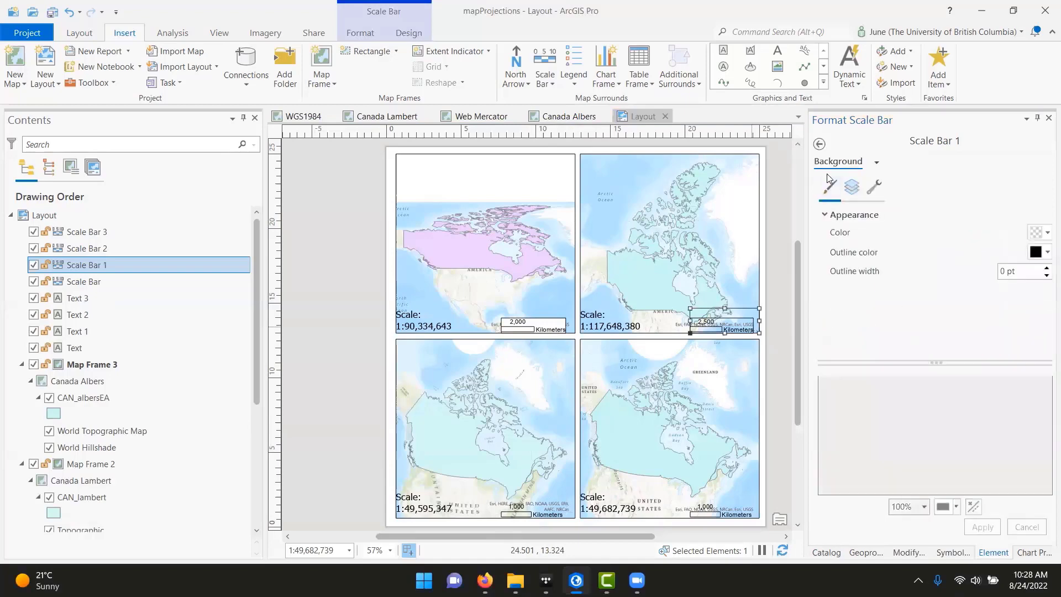
click(819, 144)
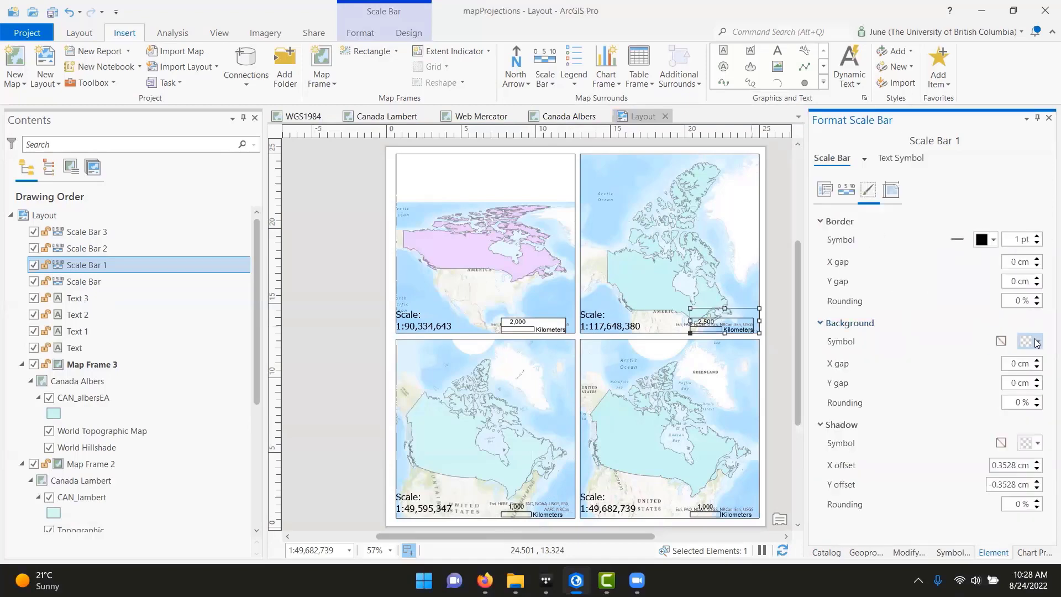
click(1038, 341)
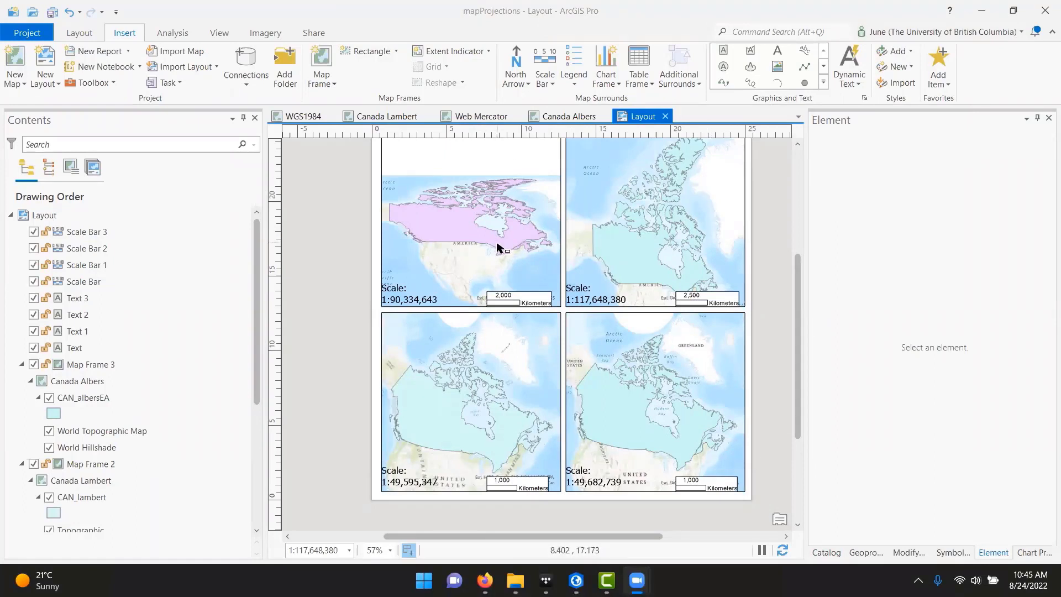
Add dynamic Name of Map text for the WGS1984 frame in that frame's upper-left corner
click(858, 83)
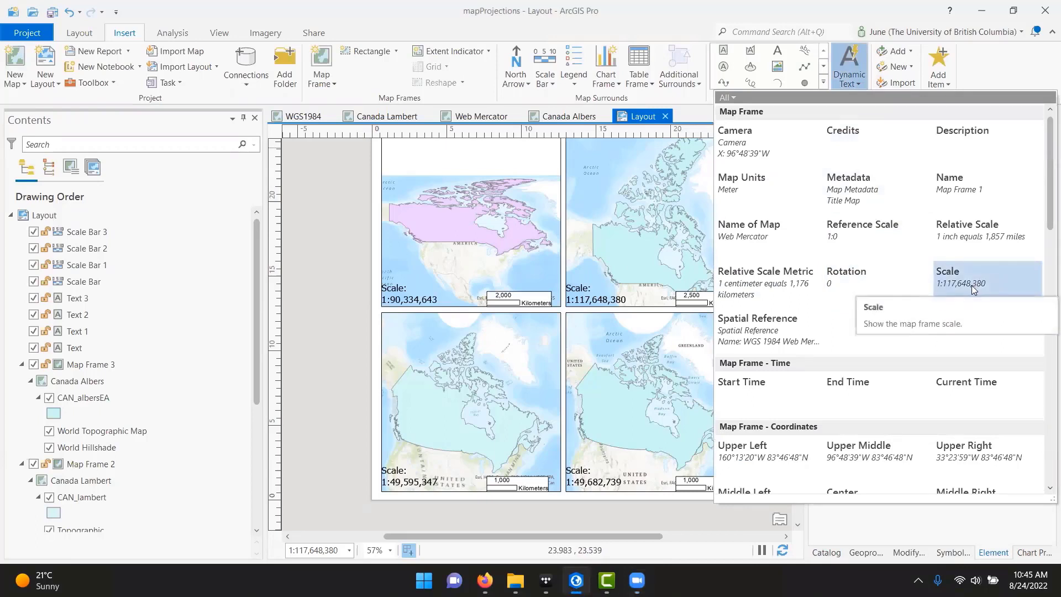
click(750, 247)
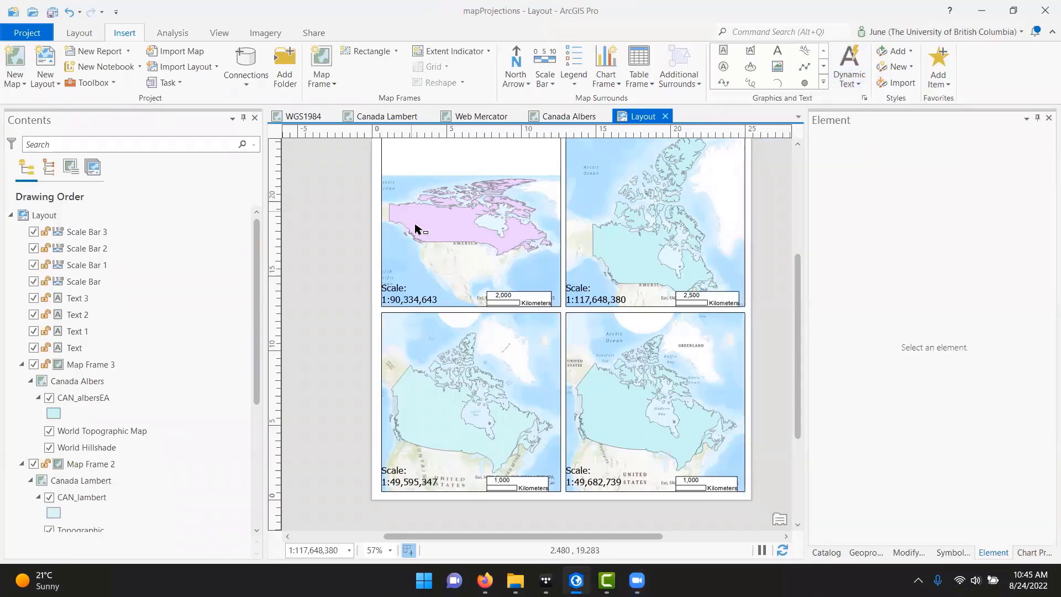
click(415, 228)
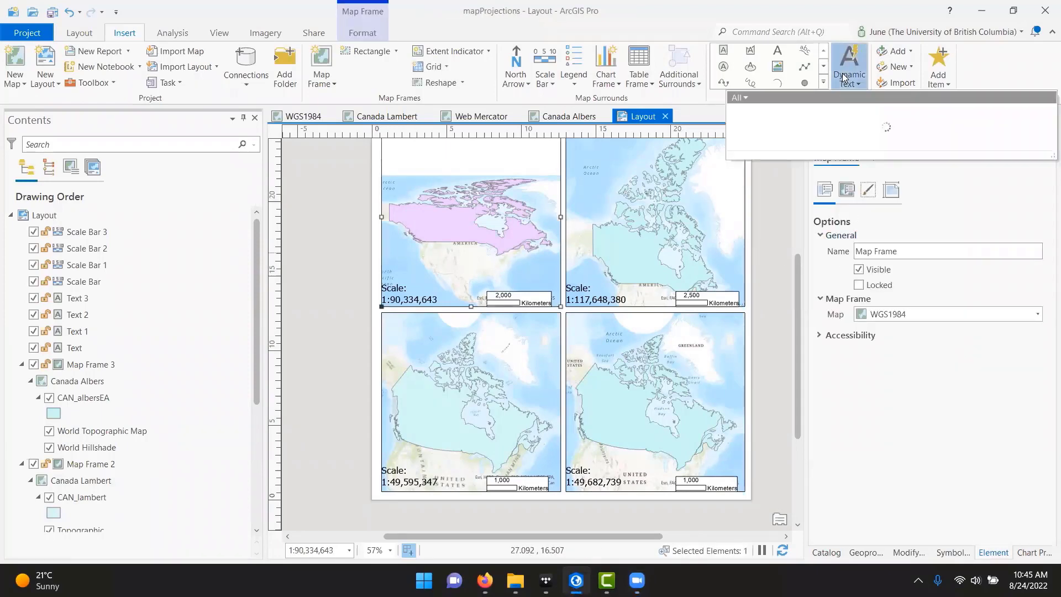
click(849, 63)
click(805, 257)
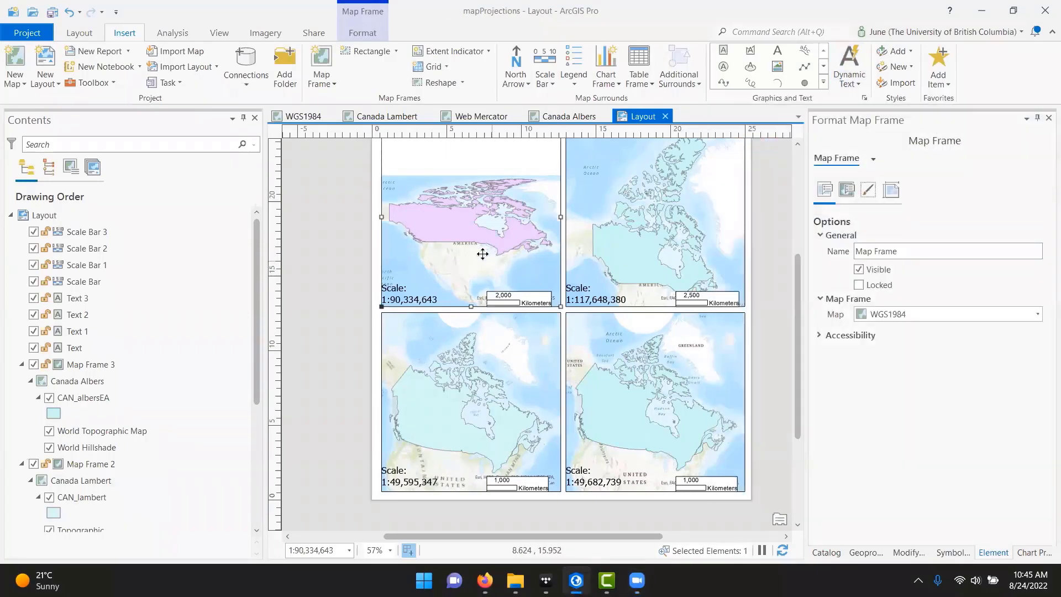
scroll(794, 256, up, 2)
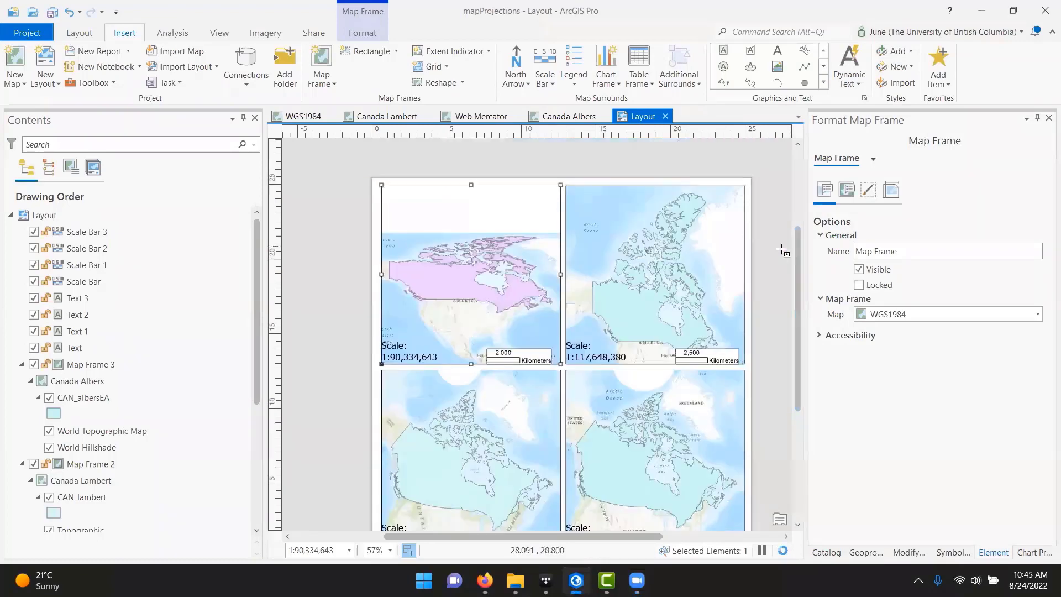
drag(382, 186, 471, 225)
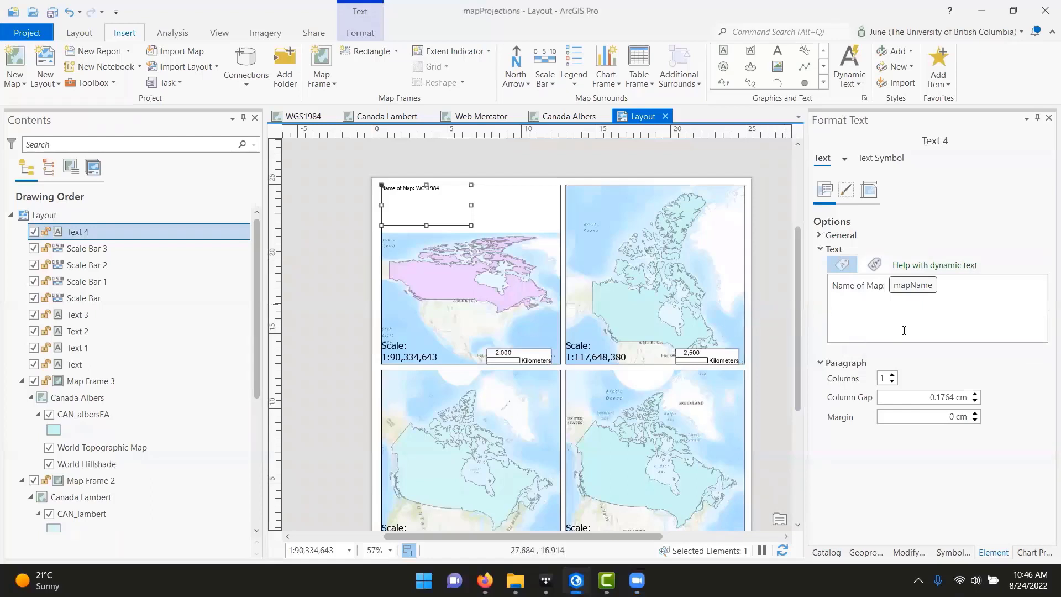
Remove the "Name of Map:" prefix from the WGS1984 frame's name text, keeping only the mapName tag
click(999, 294)
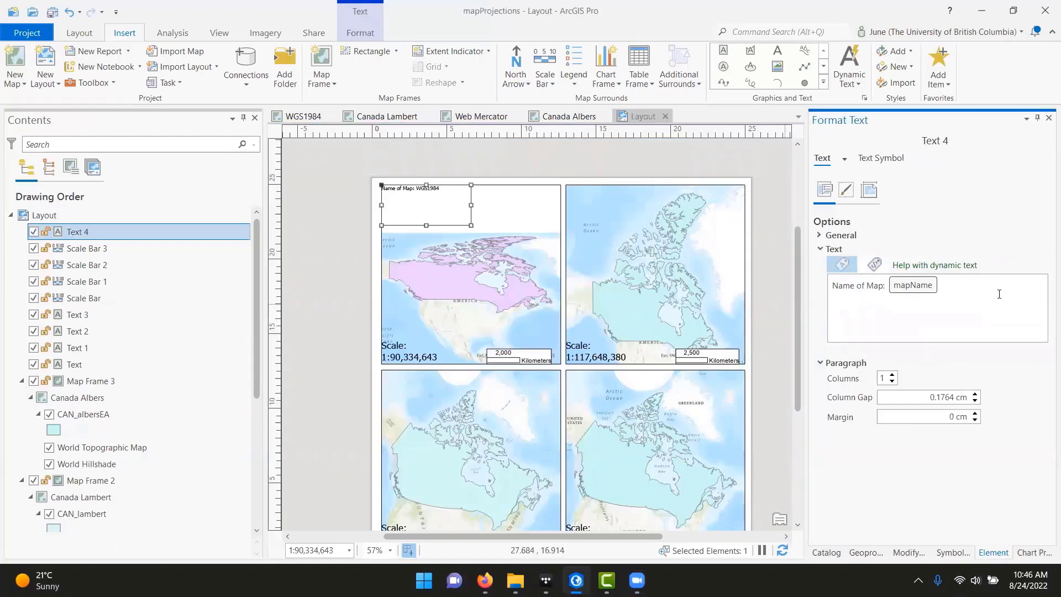
key(BackSpace)
key(shift+Left)
key(shift+Left)
key(shift+Left)
key(shift+Left)
key(shift+Left)
key(shift+Left)
key(shift+Left)
key(shift+Left)
key(shift+Left)
key(shift+Left)
key(shift+Left)
key(BackSpace)
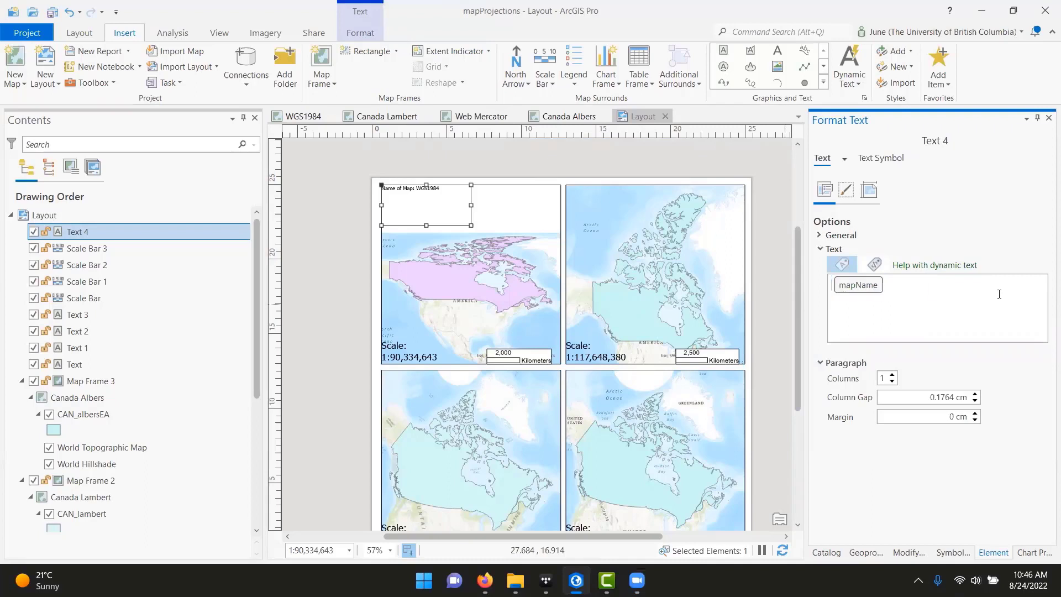
Set the font size of the WGS1984 frame's map name text to 18 pt and apply it
click(890, 160)
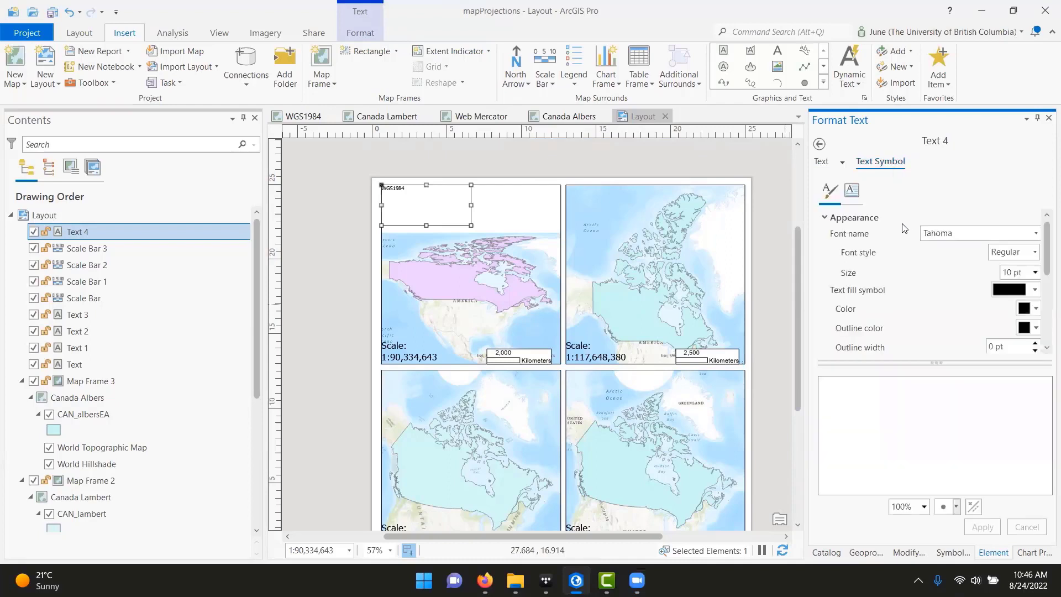
click(1010, 272)
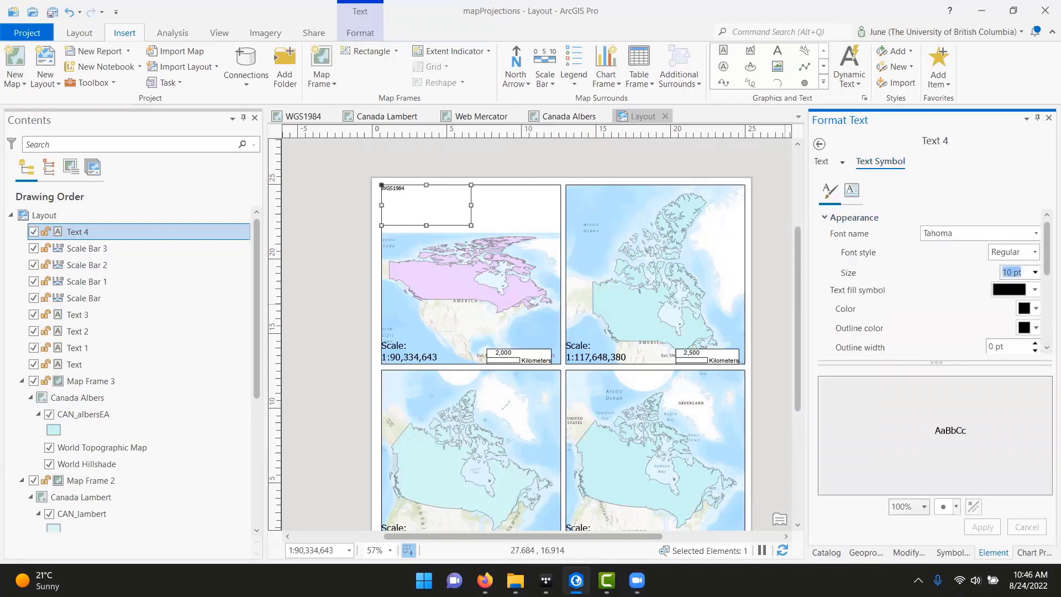
text(18)
key(Return)
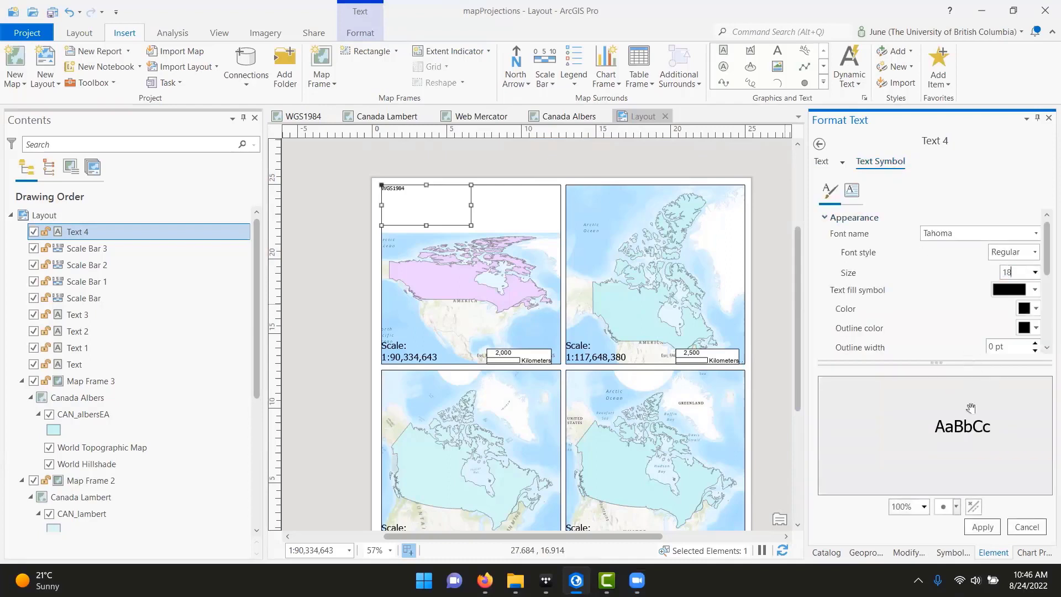
click(982, 527)
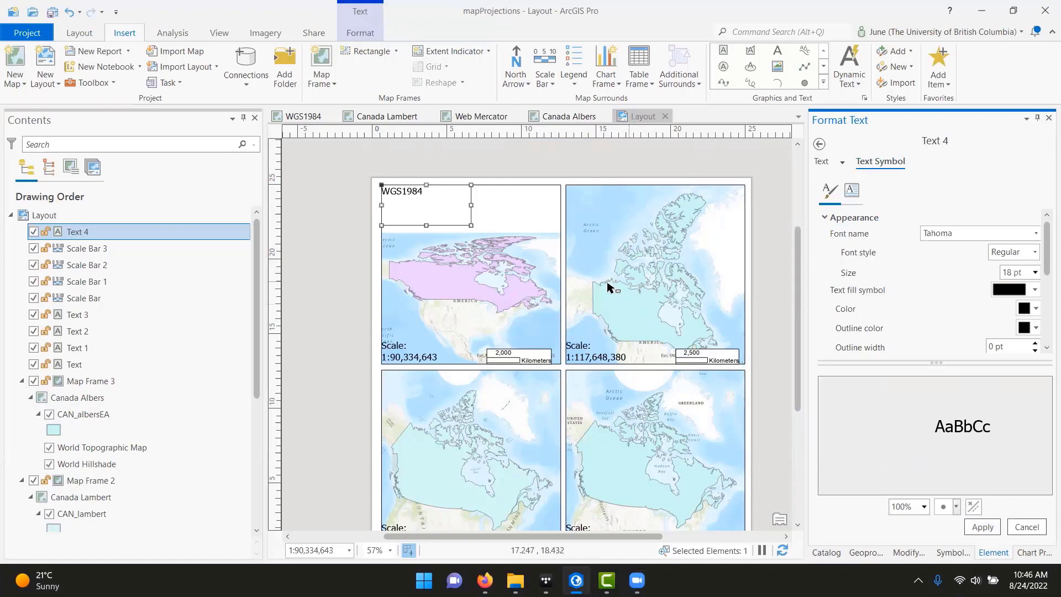
click(253, 285)
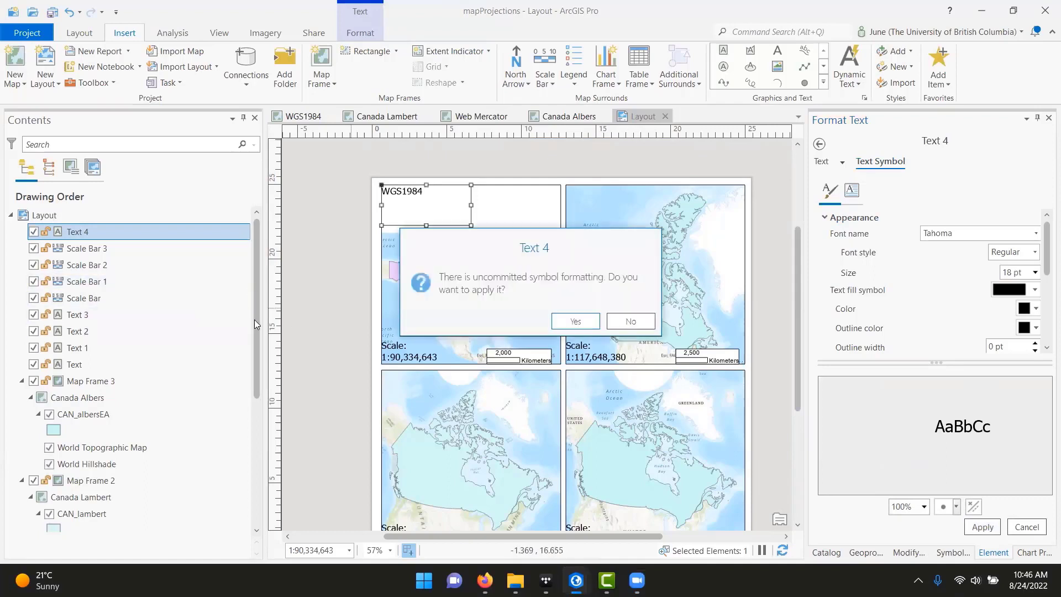
click(575, 321)
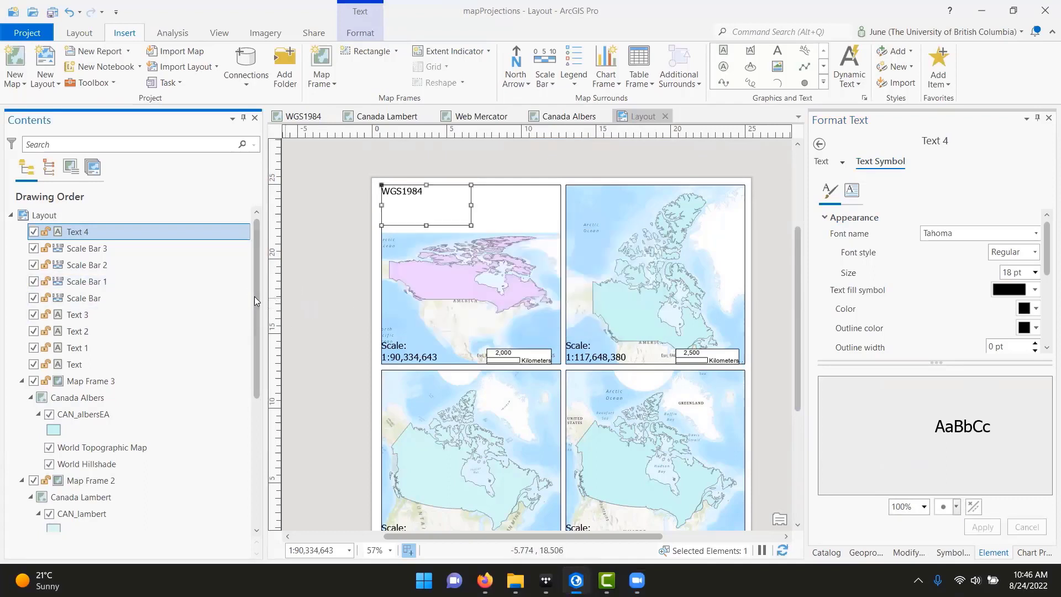
Rename the WGS1984 map in the layout's contents as "WGS 1984"
scroll(257, 386, down, 5)
scroll(257, 442, down, 2)
click(71, 458)
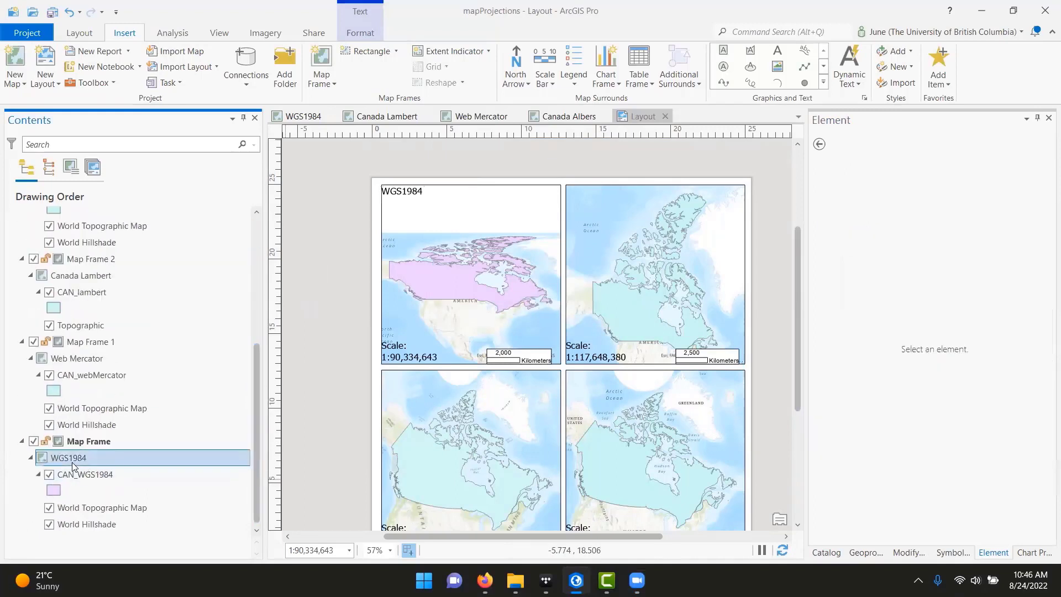
click(73, 462)
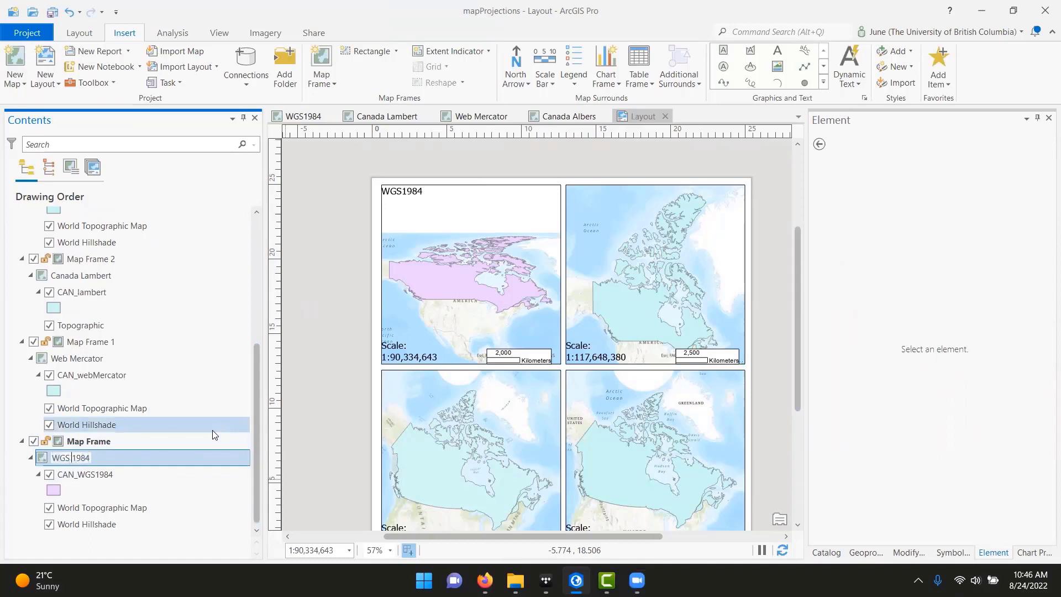
key(Return)
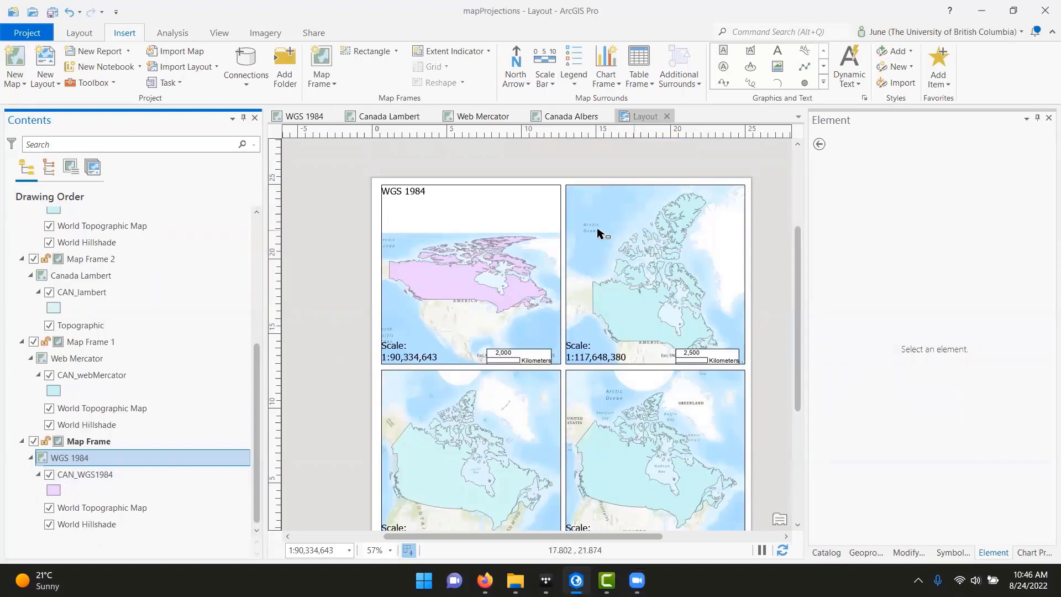
Draw a rectangular text element in the upper-left corner of the Web Mercator map frame
click(414, 194)
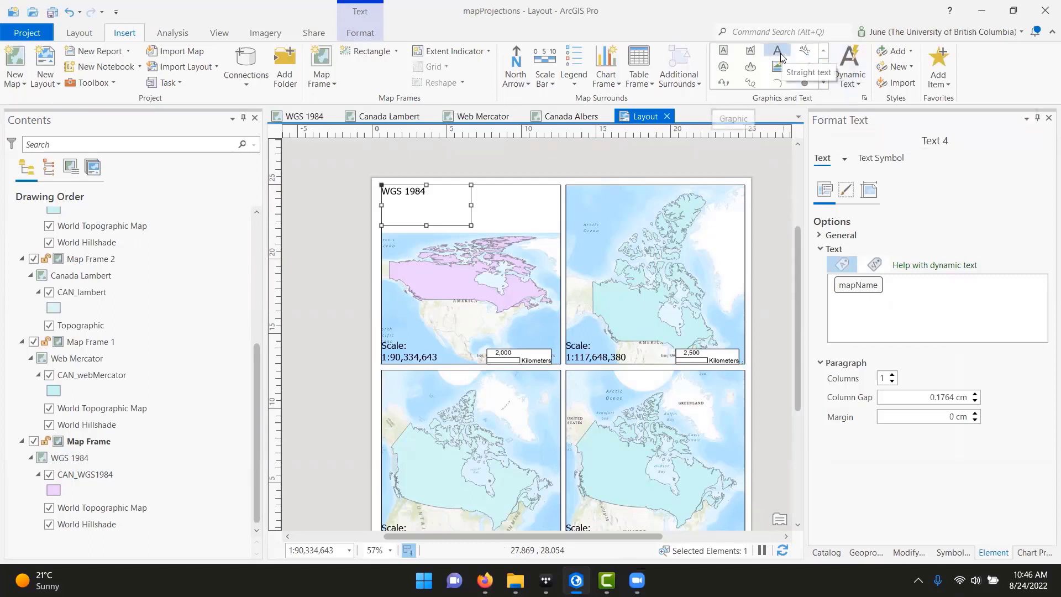
click(720, 51)
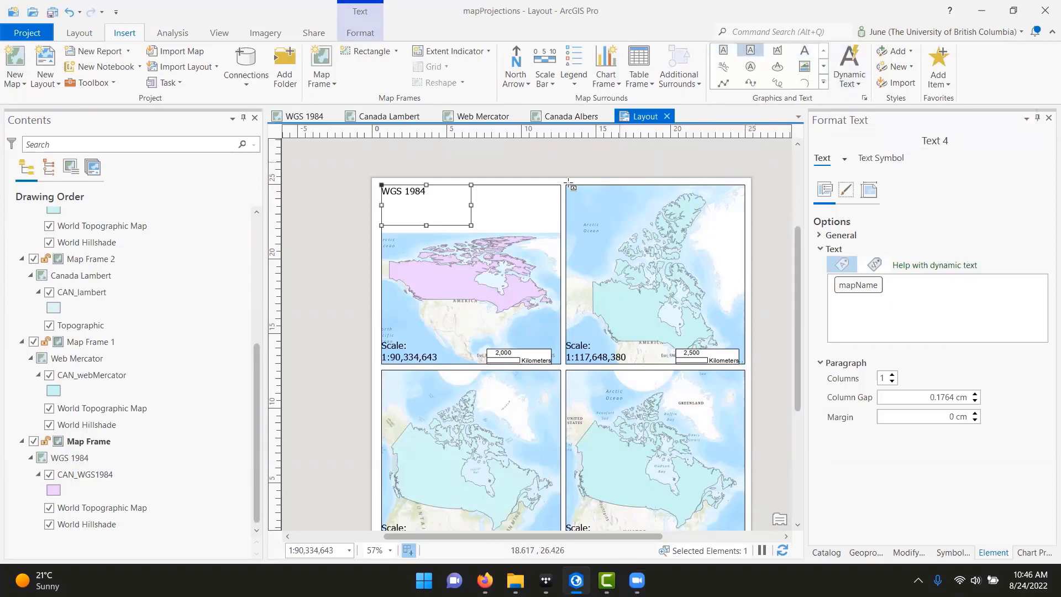
drag(566, 186, 677, 226)
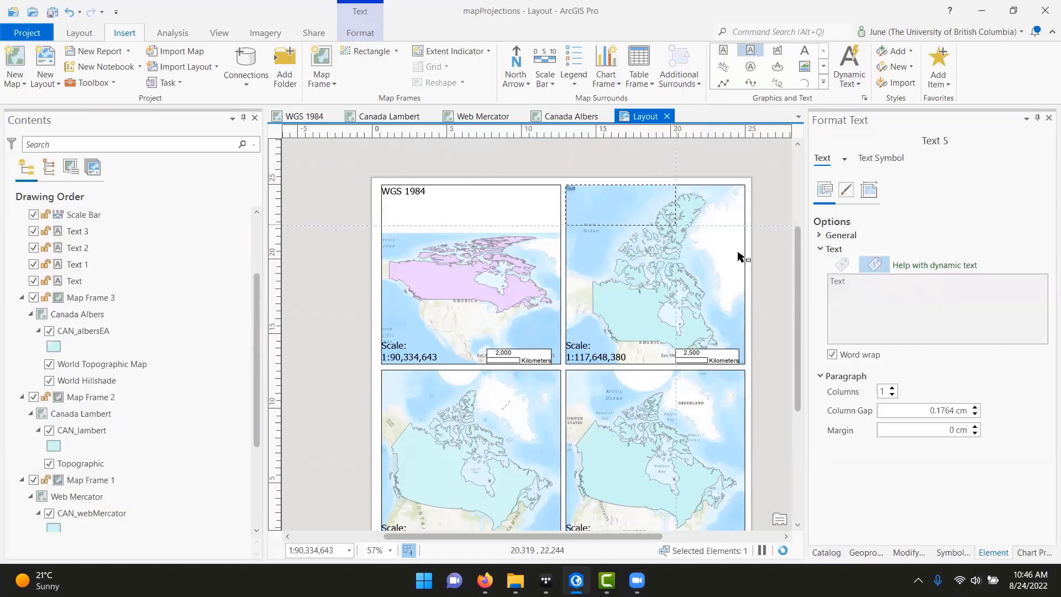
click(874, 294)
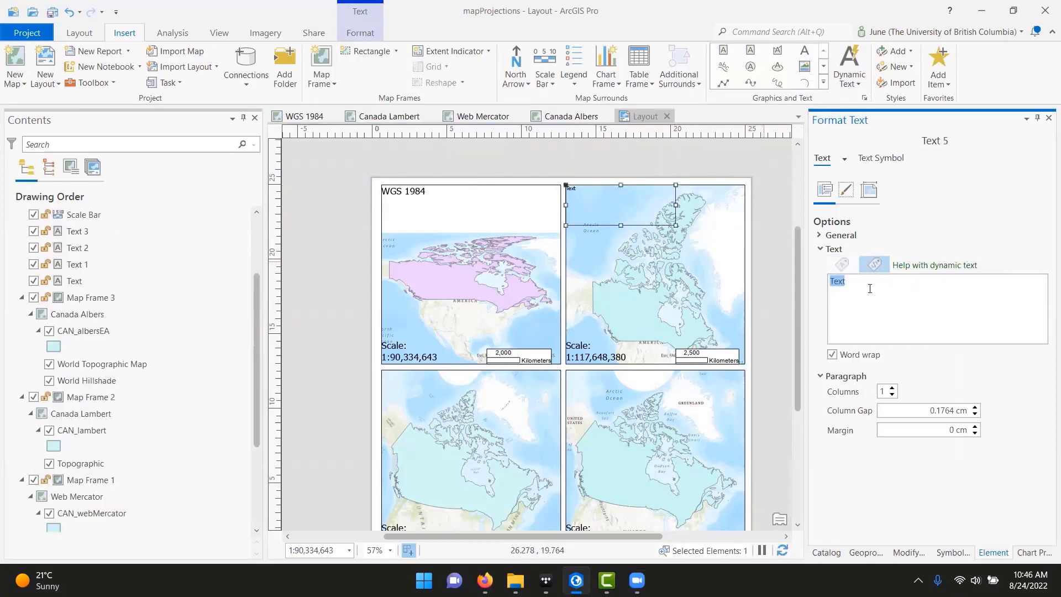
Clear the dynamic mapName tag from the WGS 1984 frame's name text
click(407, 198)
click(897, 300)
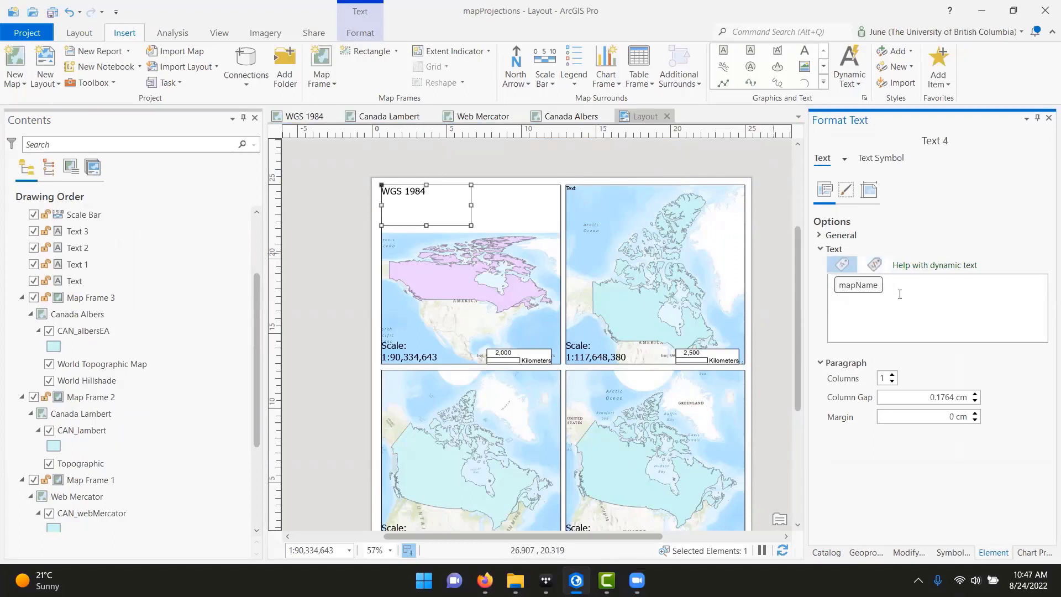
key(BackSpace)
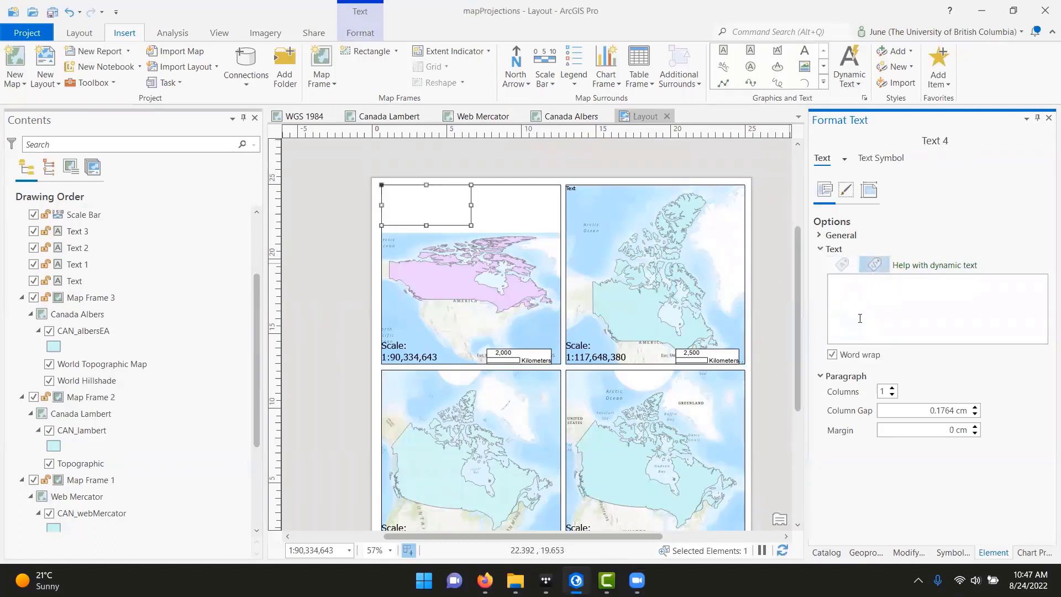
click(445, 206)
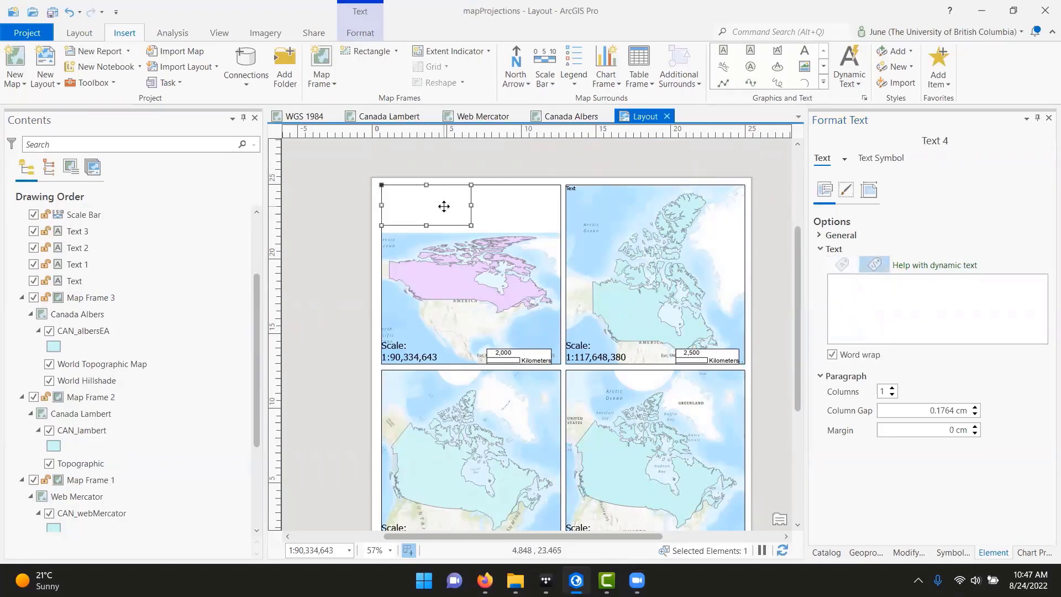
Replace the placeholder in the Web Mercator frame's new text element with "Web Mercator"
click(571, 190)
drag(847, 282, 828, 292)
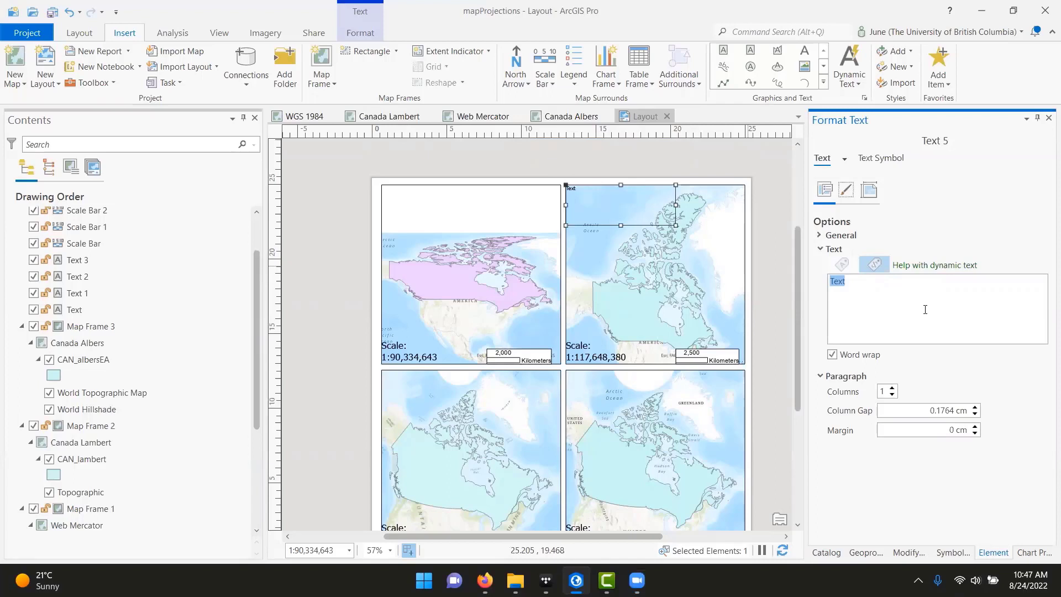
text(Web Mercator)
Set the font size of the Web Mercator label to 24 pt and apply it
click(881, 158)
click(1011, 272)
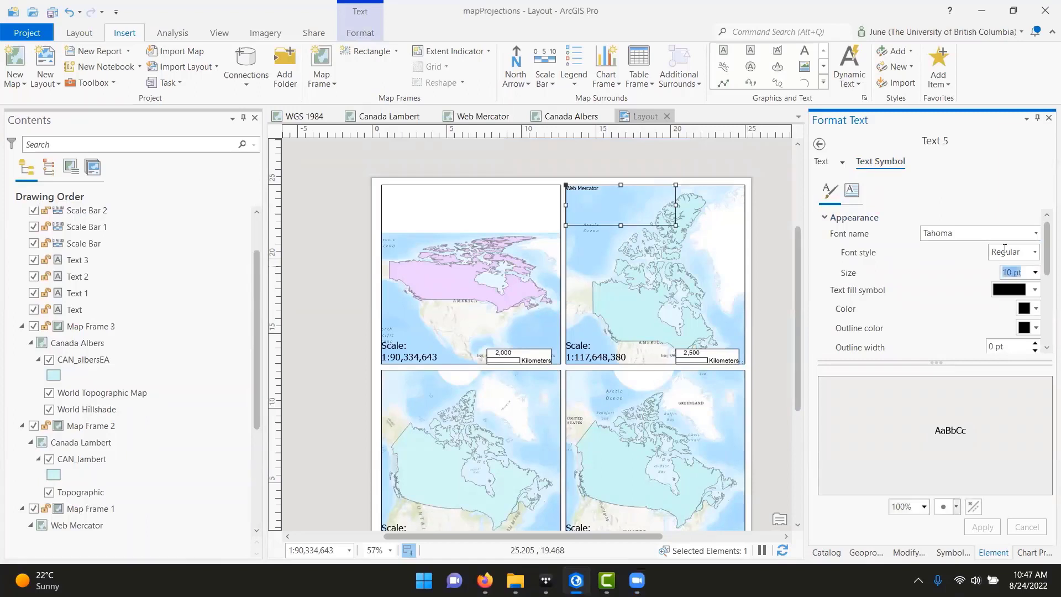
text(24)
key(Return)
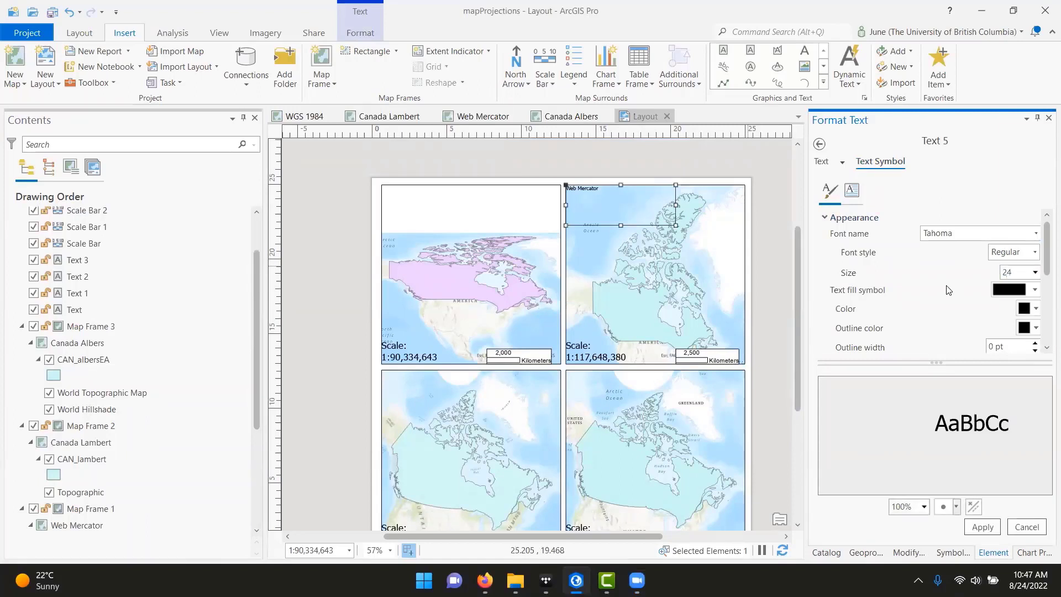
click(977, 527)
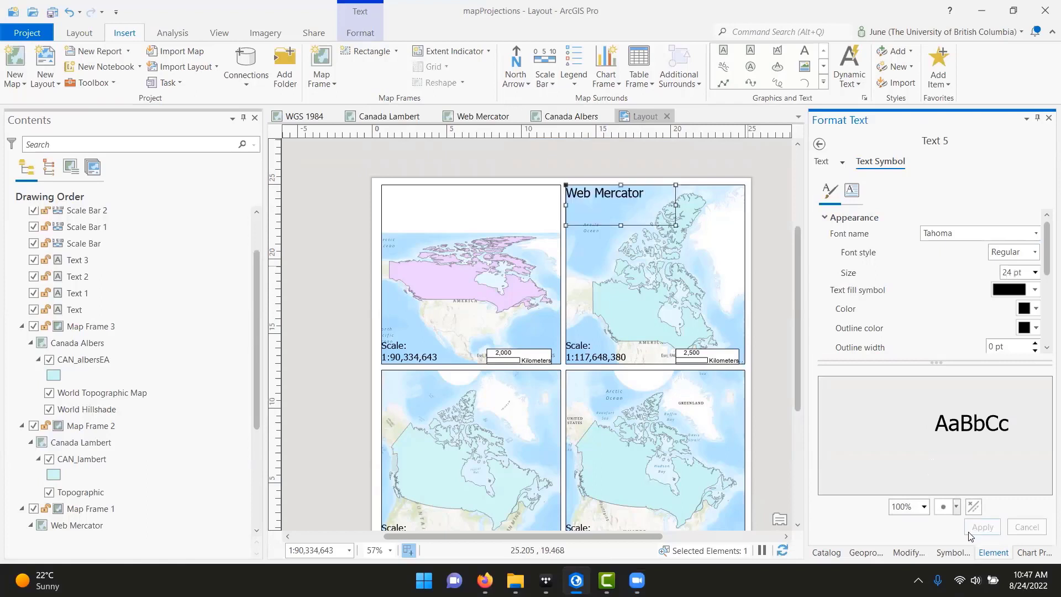
Copy the Web Mercator label to the WGS 1984 frame's upper-left corner and change its text to "WGS 1984"
click(650, 195)
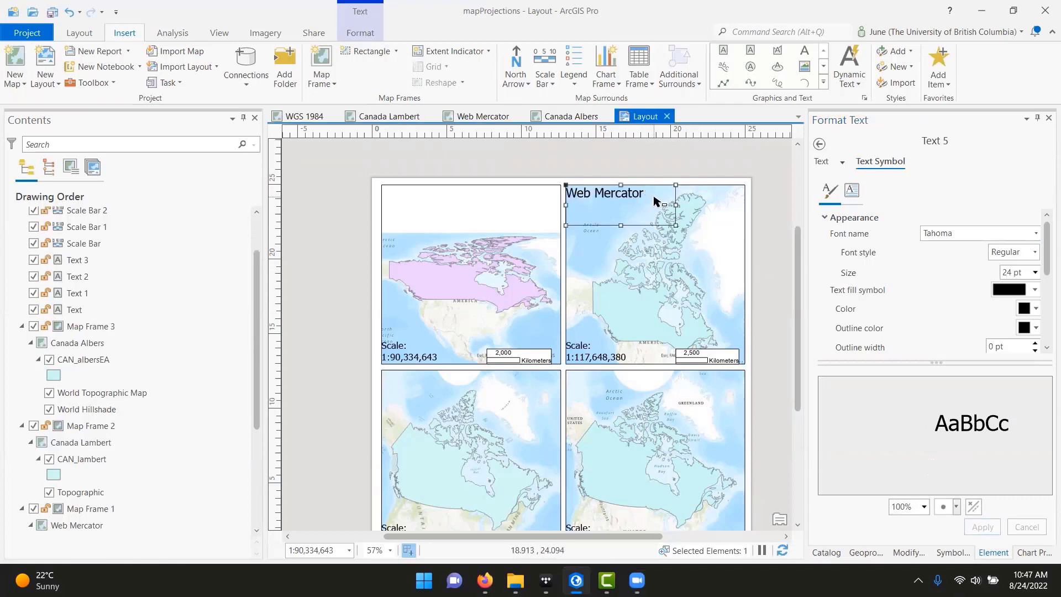
key(ctrl+c)
key(ctrl+v)
drag(652, 197, 443, 204)
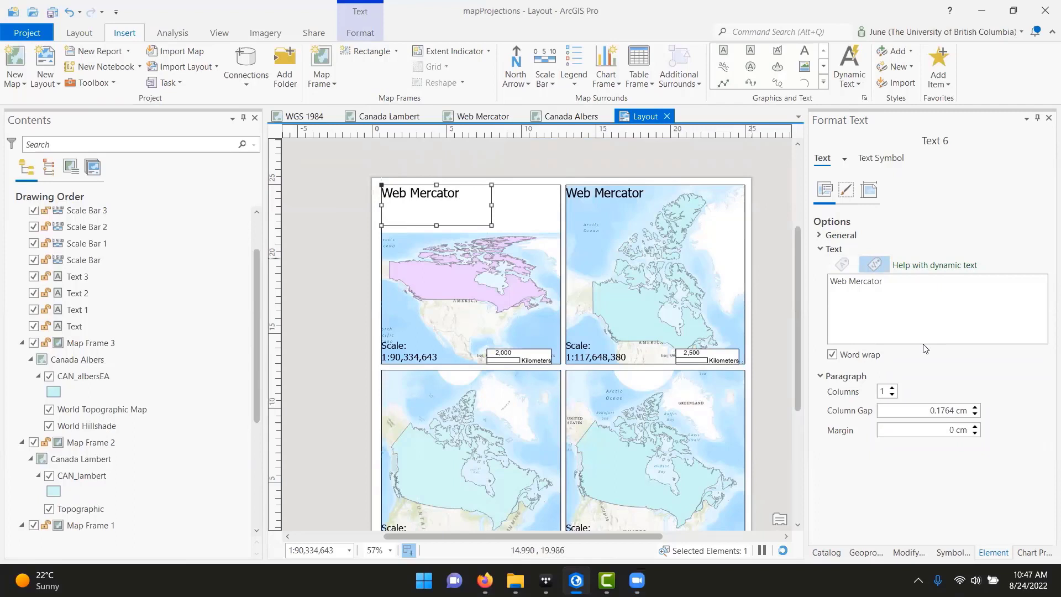
click(958, 323)
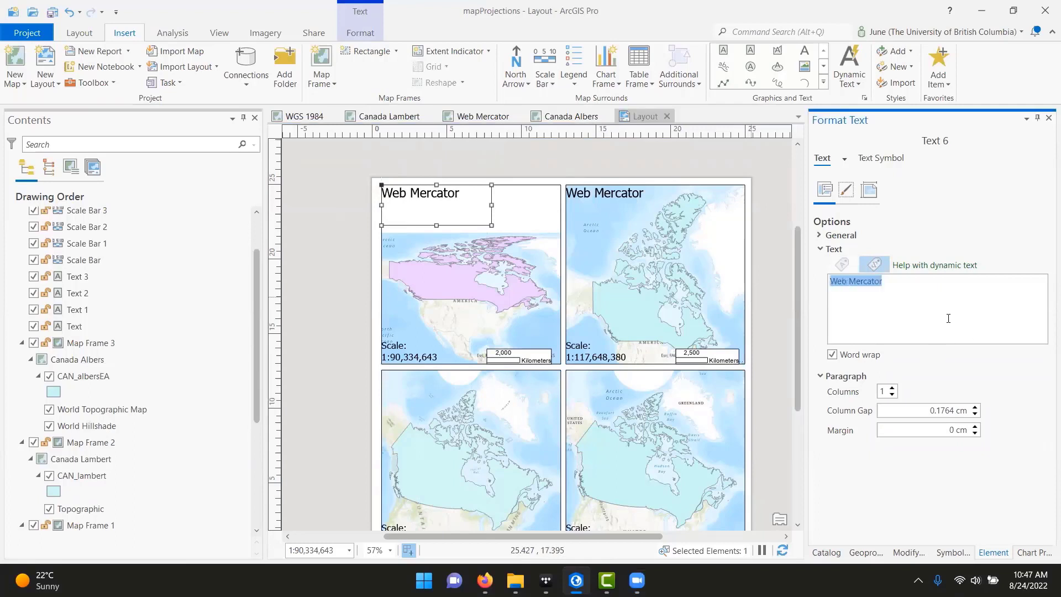
text(WGS 1984)
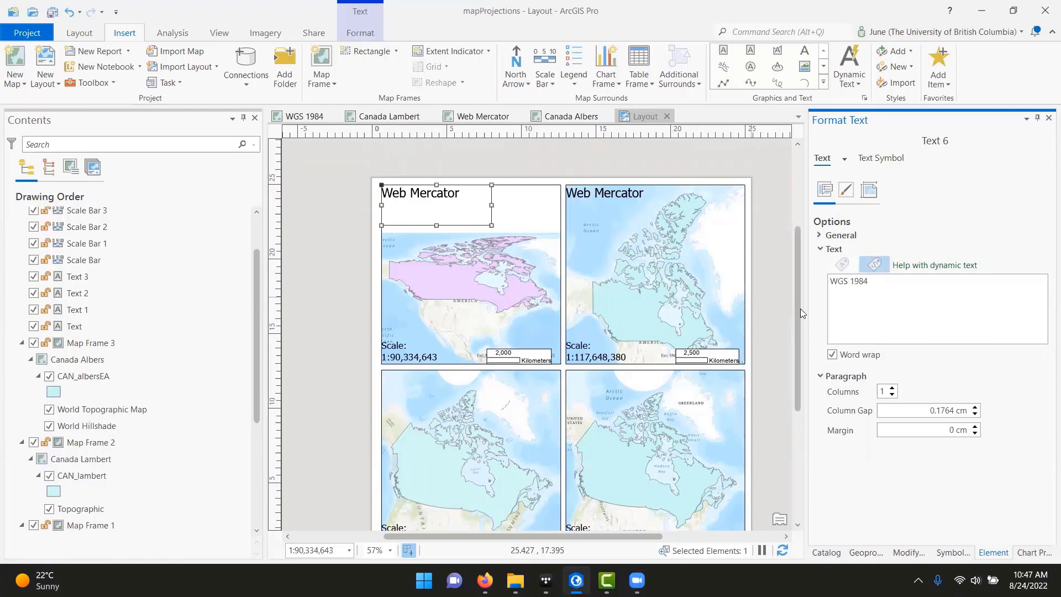
click(450, 192)
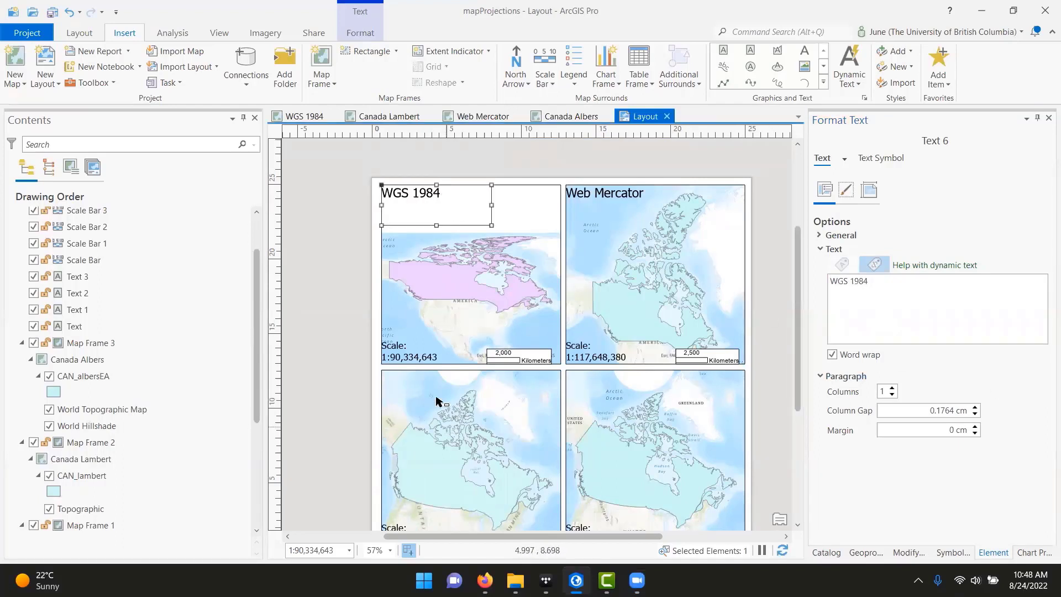
Paste a copy of the map label into the Canada Lambert frame's upper-left corner and change its text to "Canada Lambert"
click(410, 393)
key(ctrl+v)
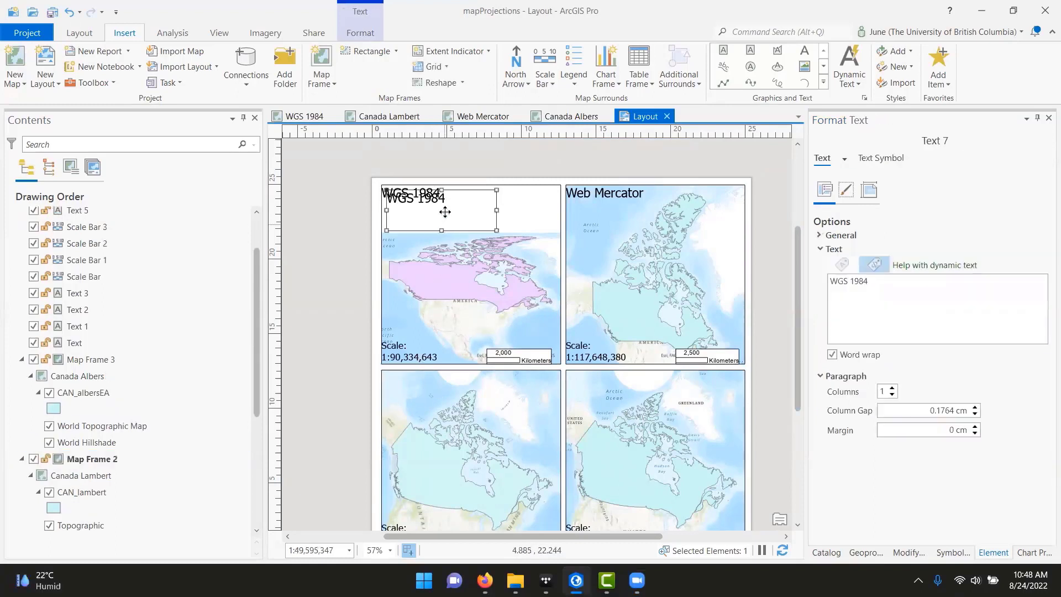
drag(444, 211, 440, 393)
drag(884, 283, 830, 289)
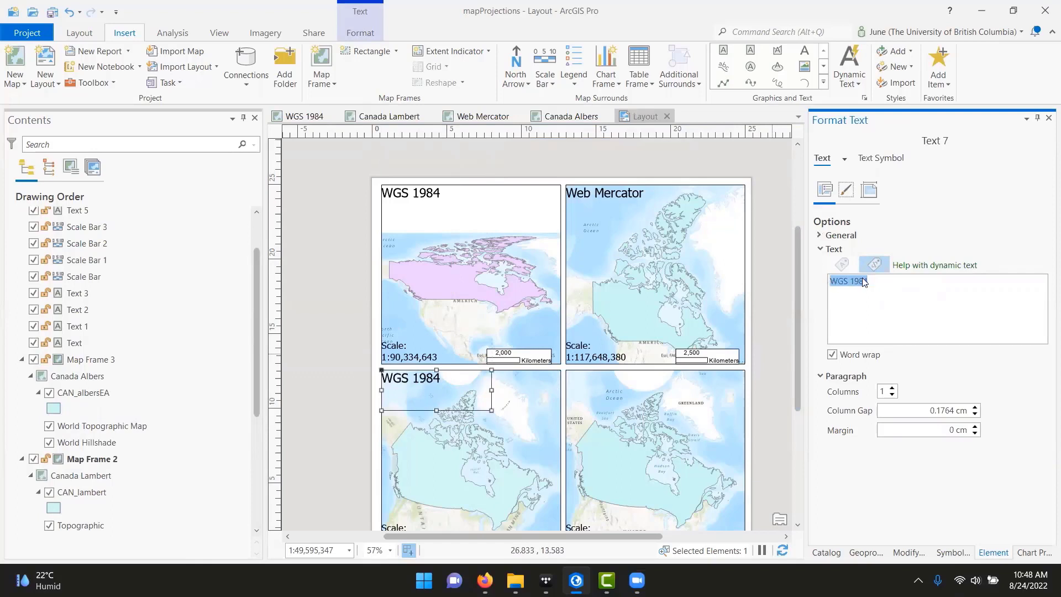
text(Canada Lambert)
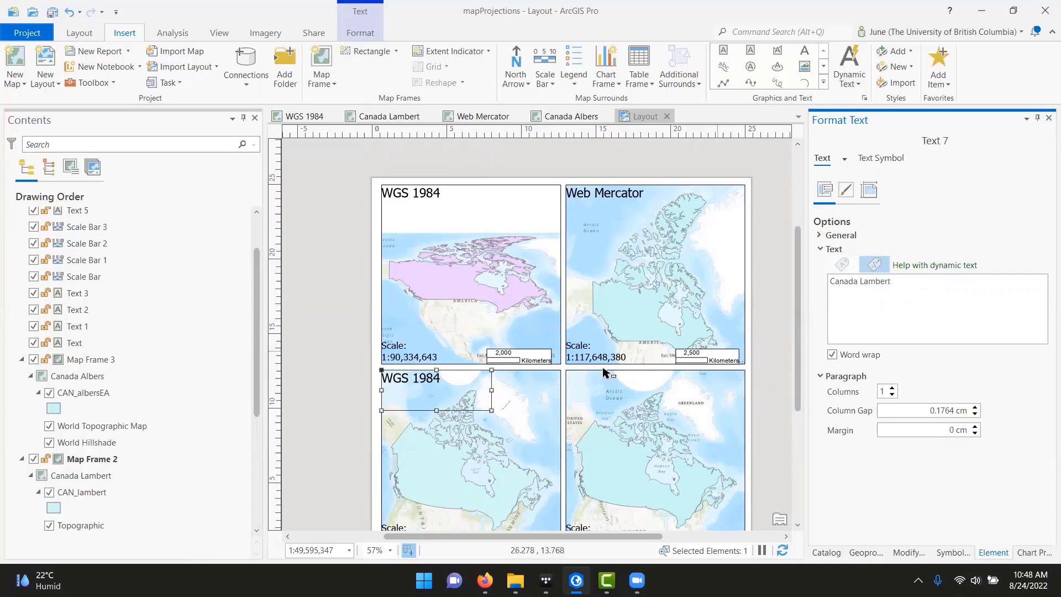
click(769, 397)
click(449, 383)
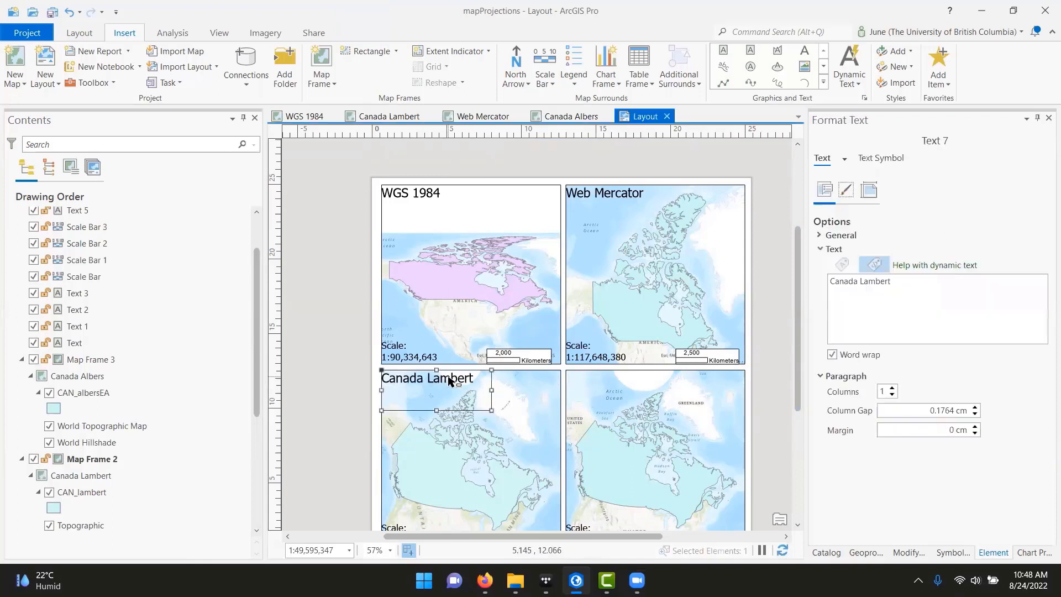
Paste a label into the Canada Albers frame's upper-left corner, reword it as "Canada Albers Equal Area" and widen its text box
click(612, 378)
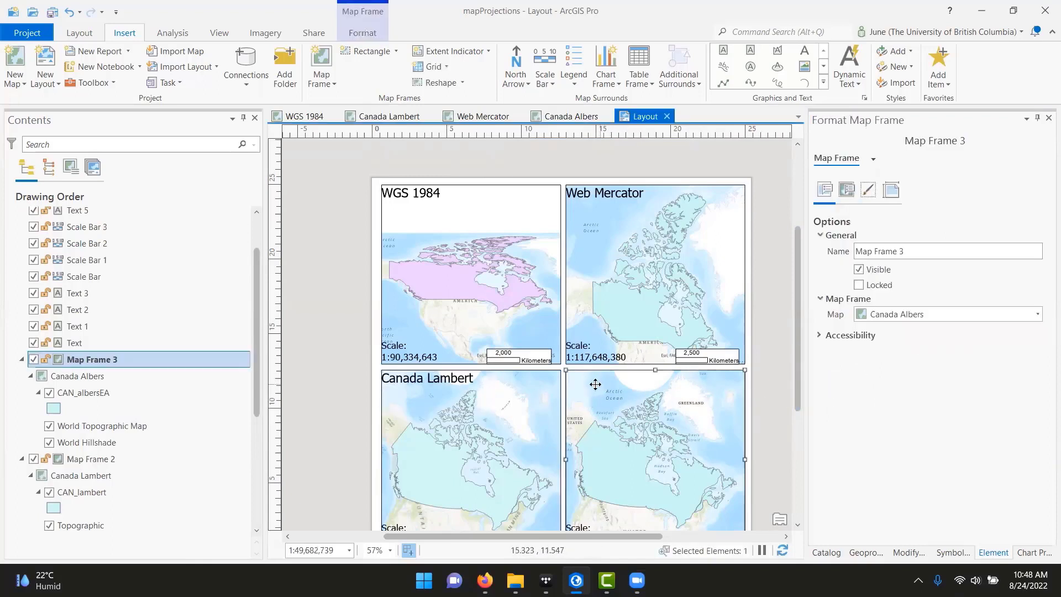
key(ctrl+v)
drag(470, 379, 650, 377)
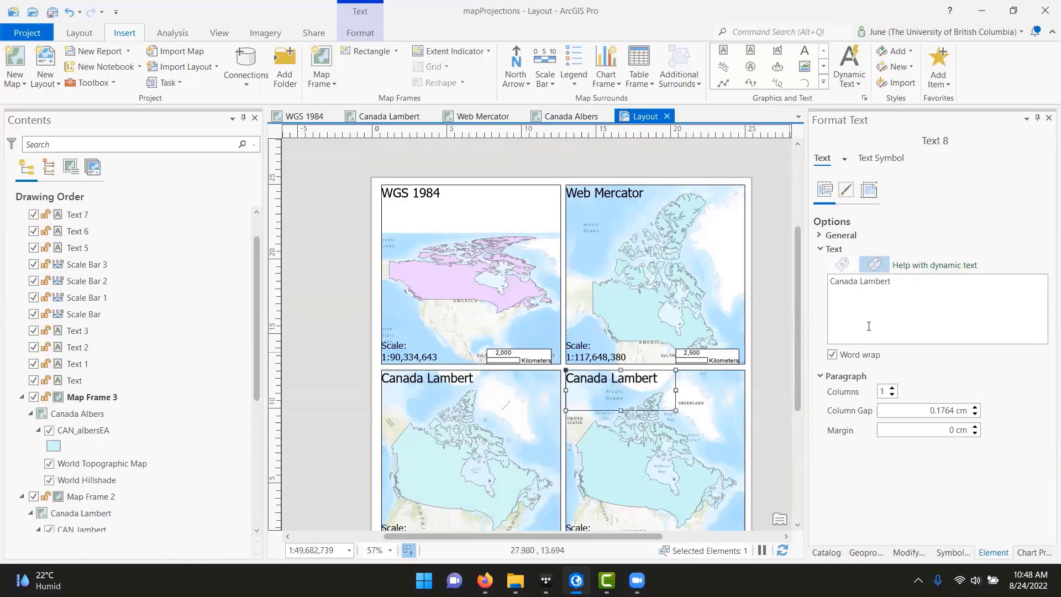
click(888, 289)
double_click(874, 281)
text(Albers)
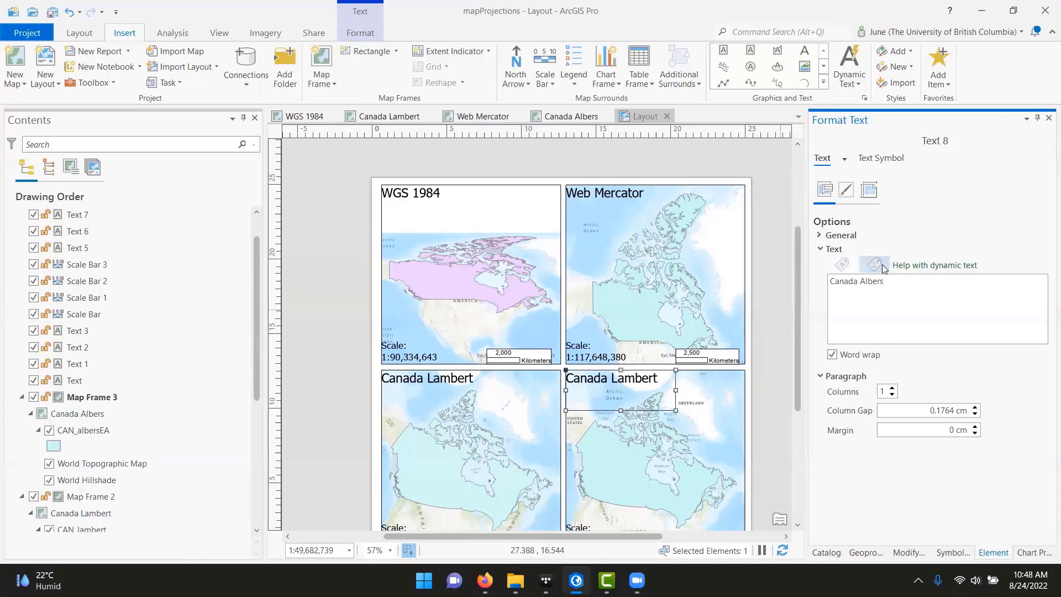
text( Equal Area)
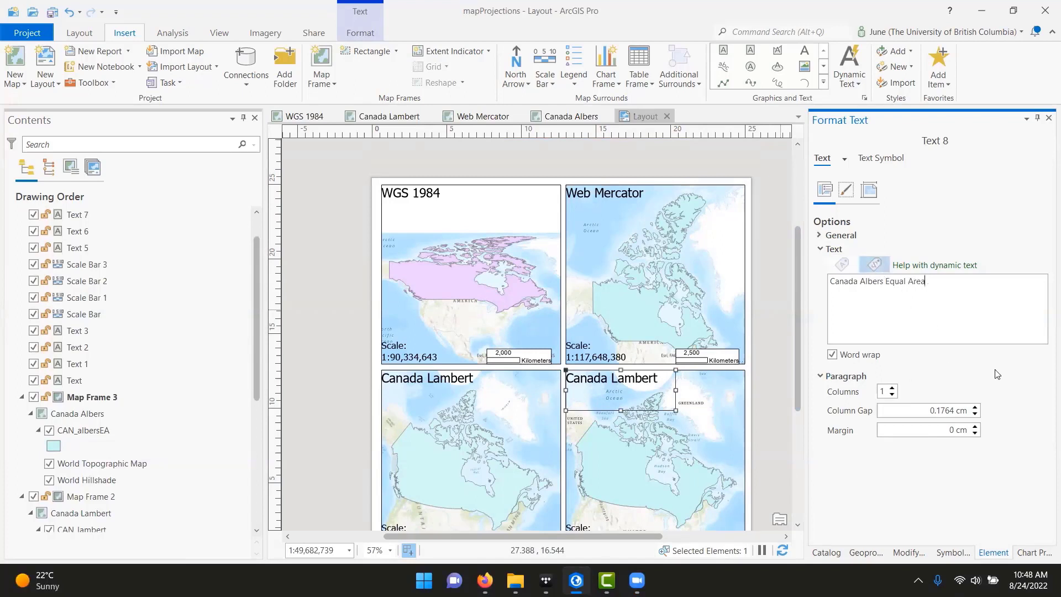
drag(675, 390, 721, 390)
Extend the Canada Lambert label to "Canada Lambert Conformal Conic" and widen its text box toward the frame's right edge
click(461, 394)
click(892, 283)
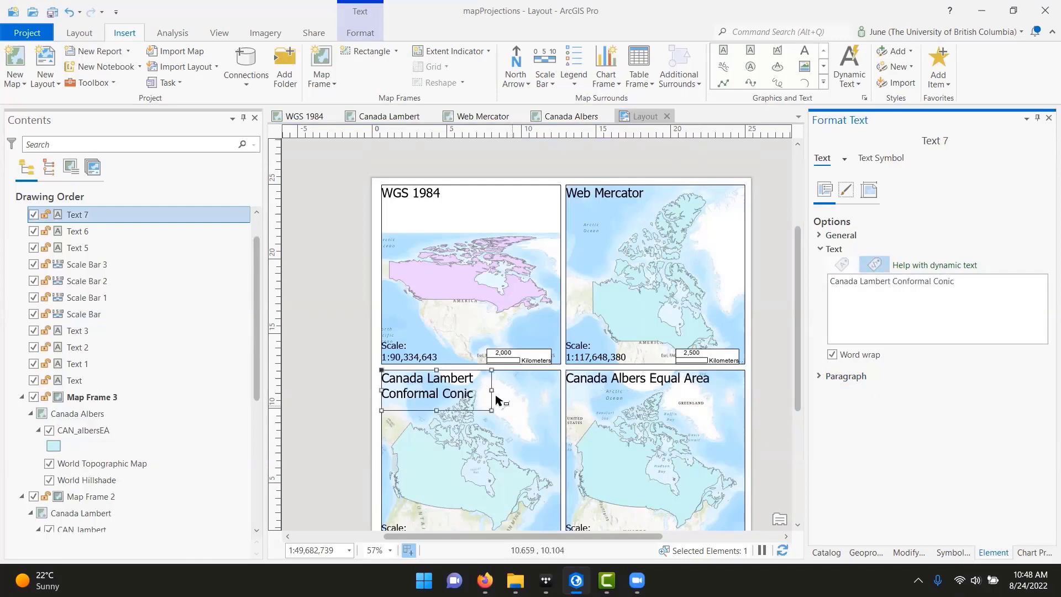
drag(491, 390, 583, 394)
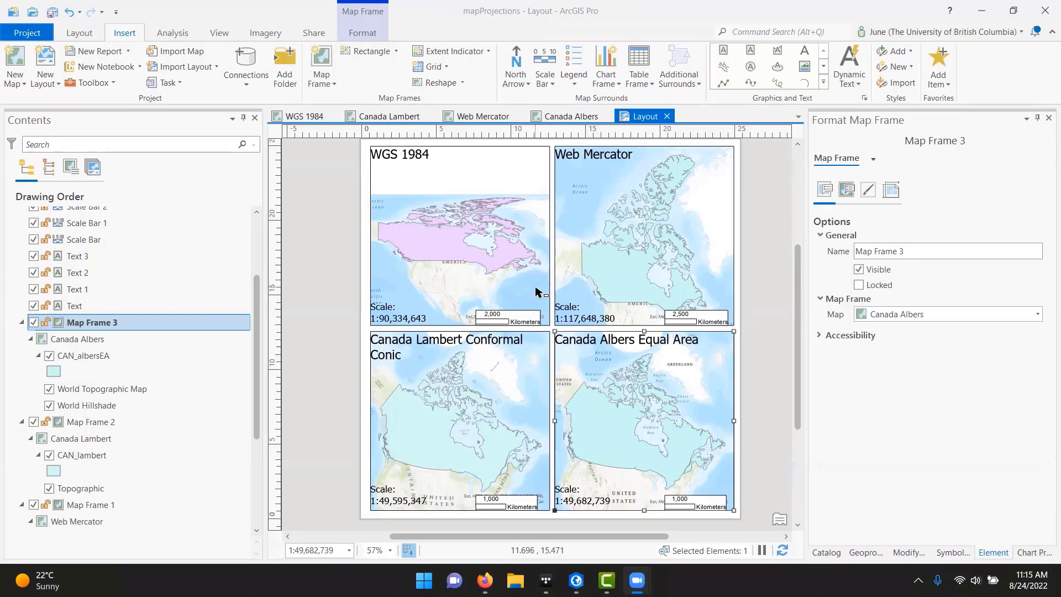
Add a Black Horizontal Label Graticule to the WGS 1984 map frame
click(536, 287)
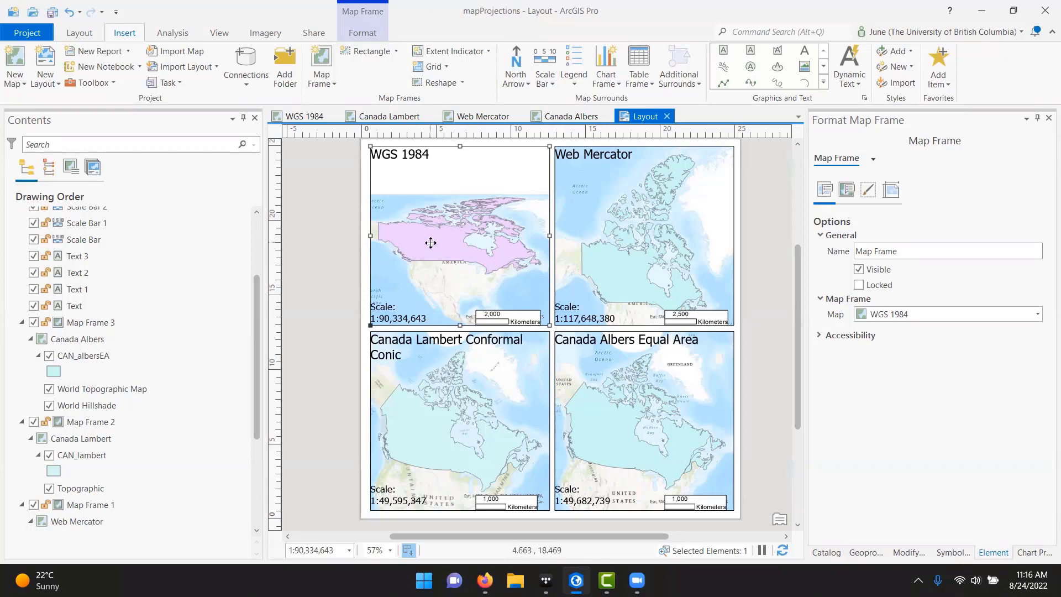
click(437, 67)
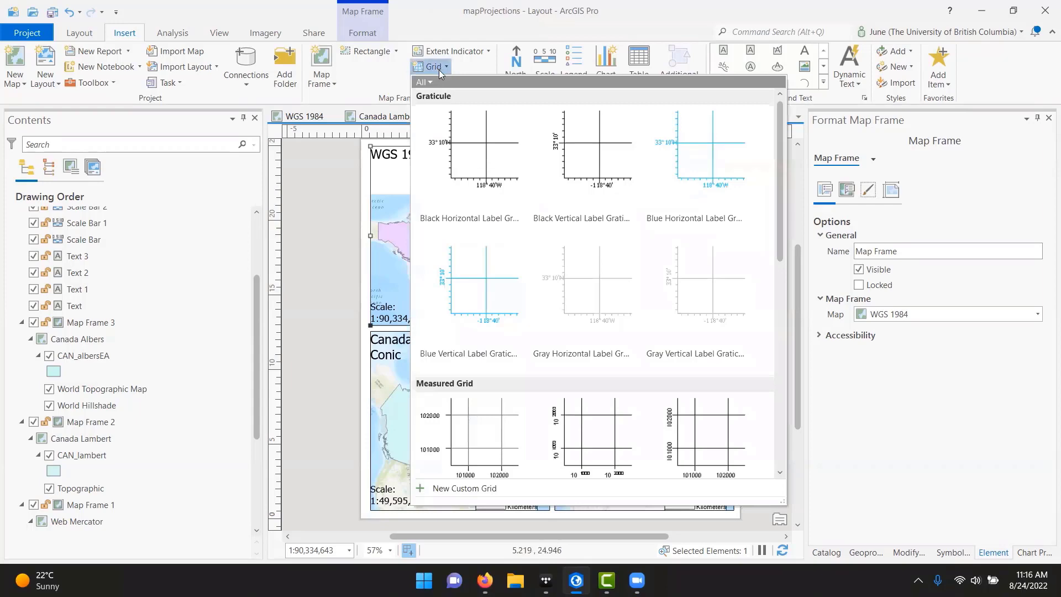
click(497, 173)
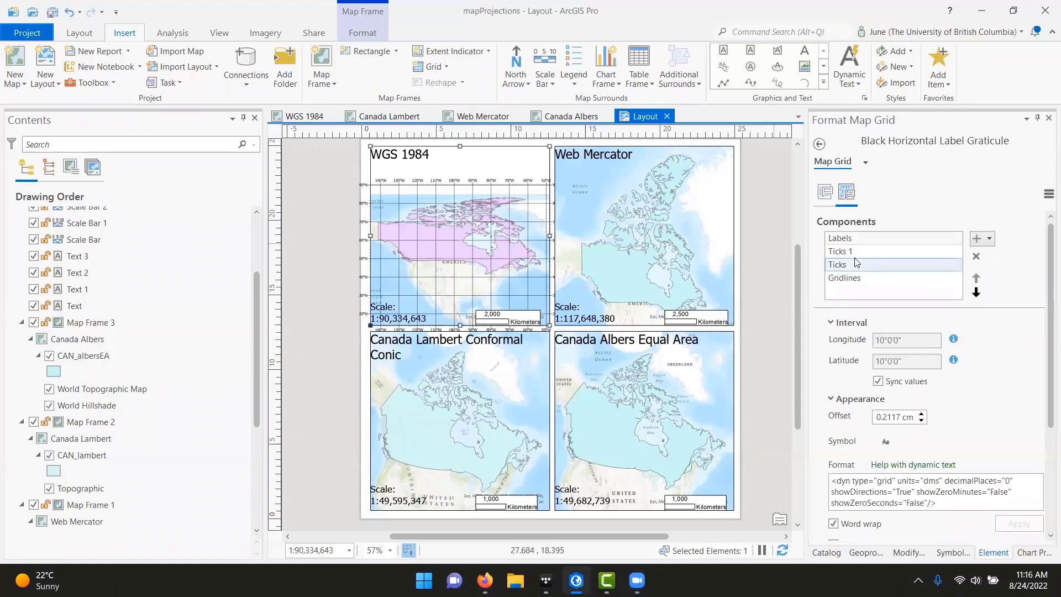
Remove the Labels, Ticks 1 and Ticks components from the WGS 1984 graticule, keeping only Gridlines
click(883, 241)
shift+click(876, 265)
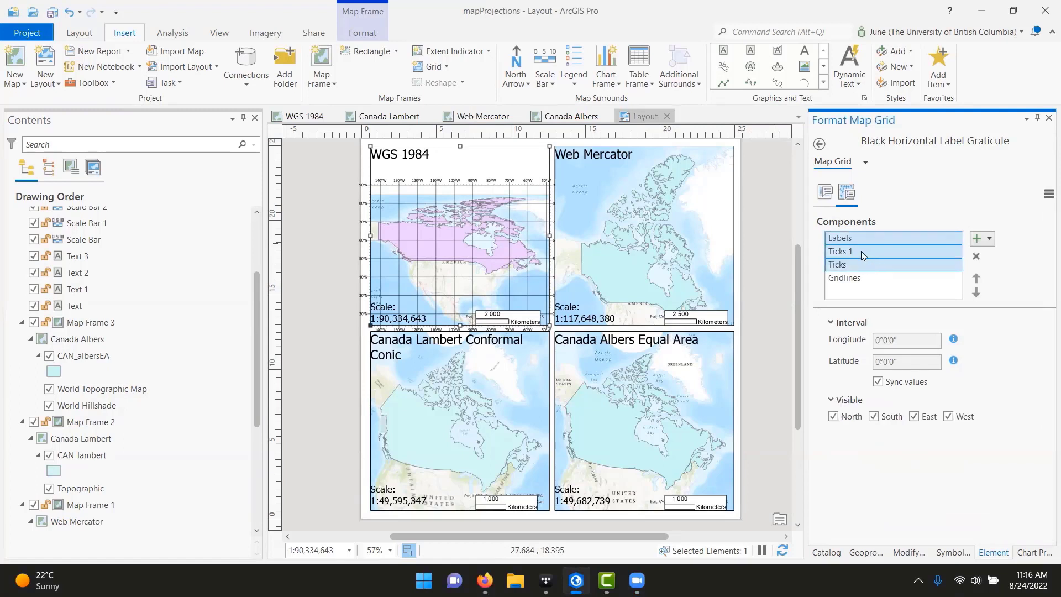
click(976, 257)
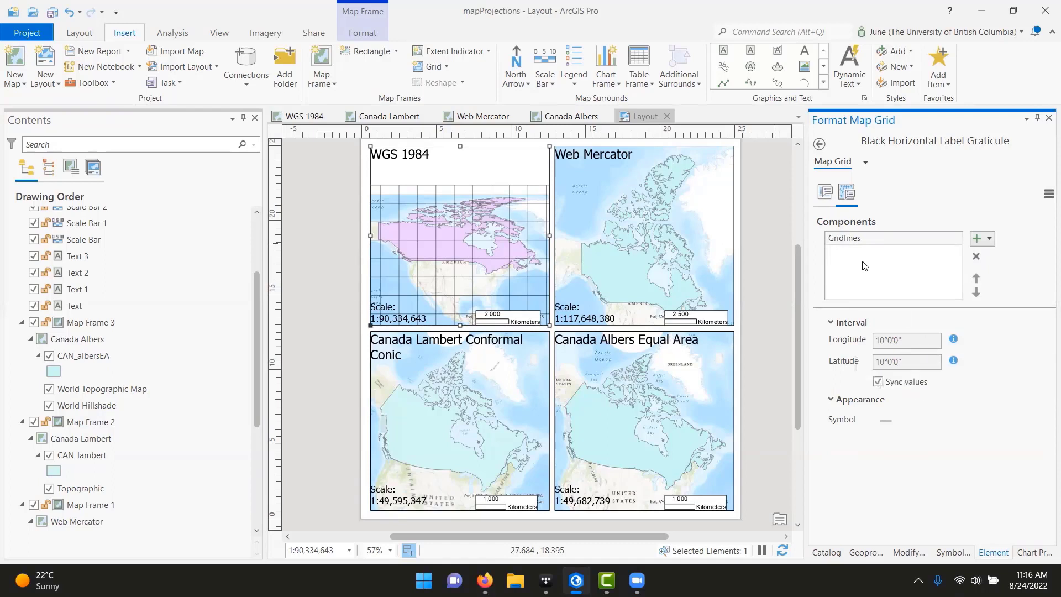
Turn off automatic interval adjustment for the WGS 1984 graticule and set its synced longitude and latitude gridline interval to 15°
click(826, 192)
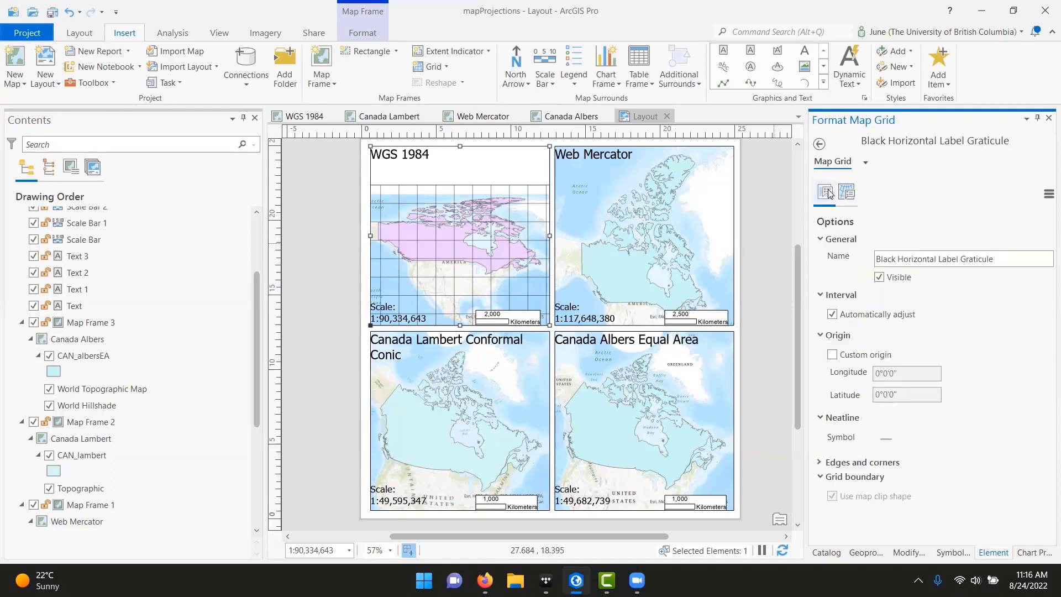
click(833, 315)
click(846, 192)
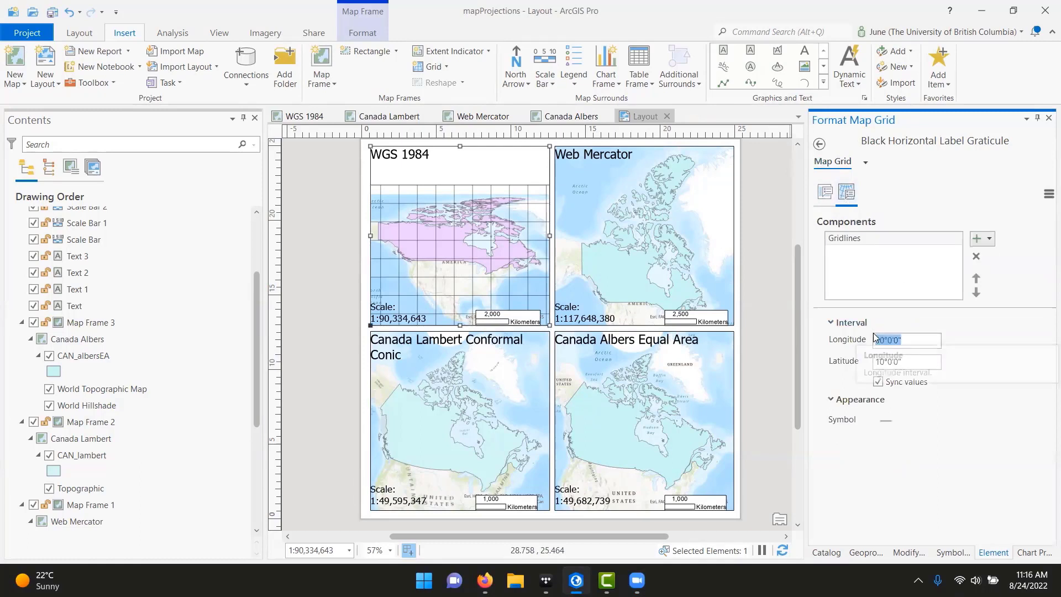
text(15)
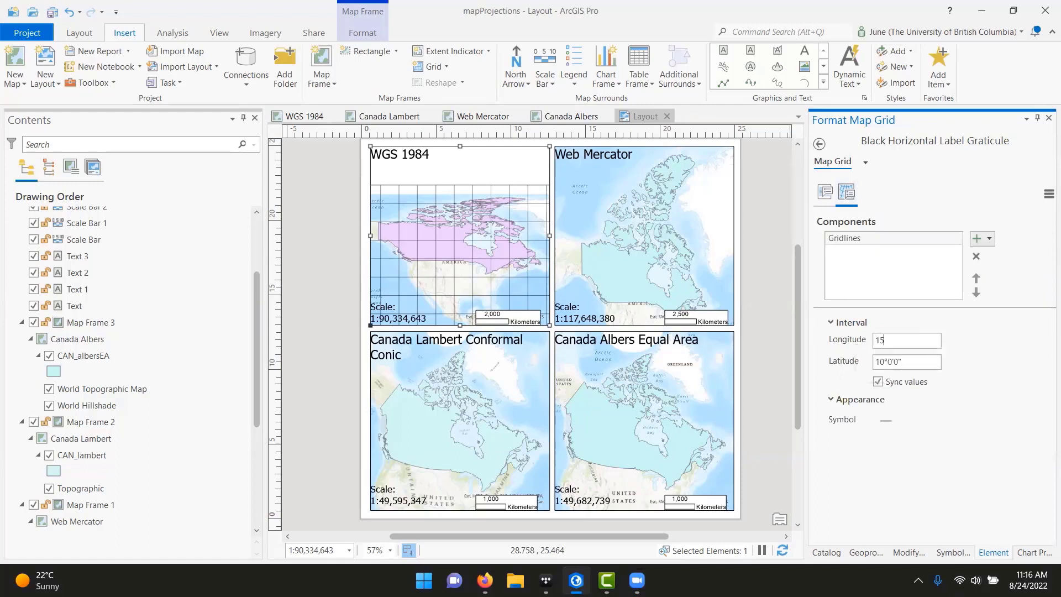
key(Return)
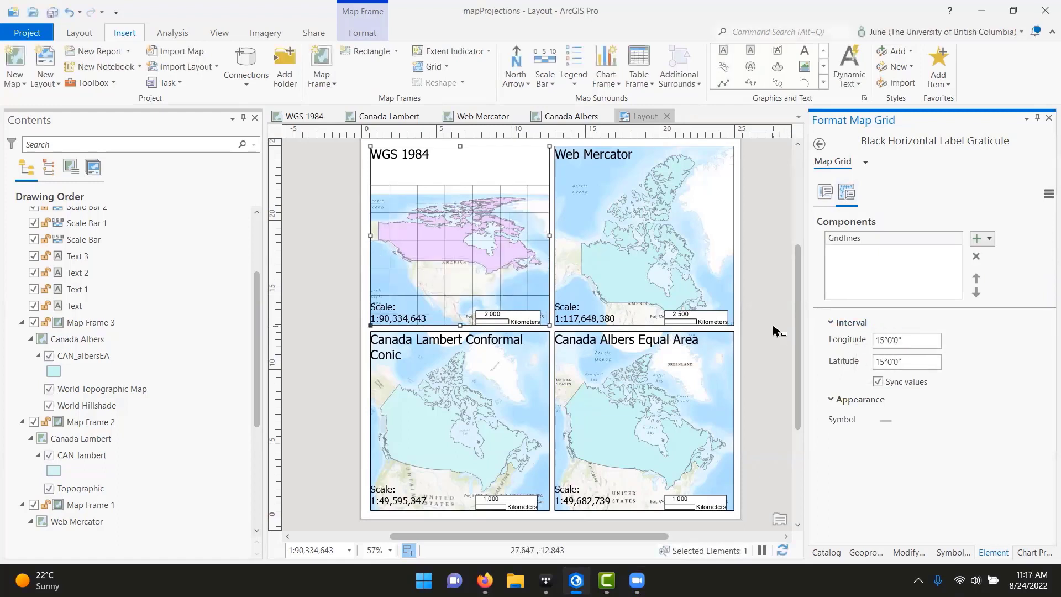
Add a Black Horizontal Label Graticule to the Web Mercator map frame
click(699, 269)
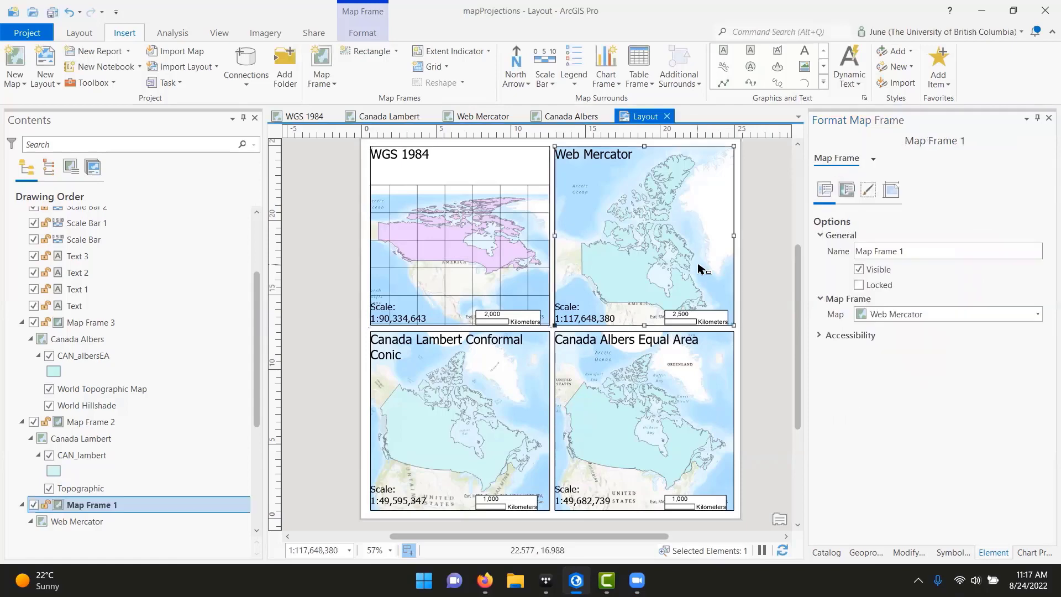
click(432, 67)
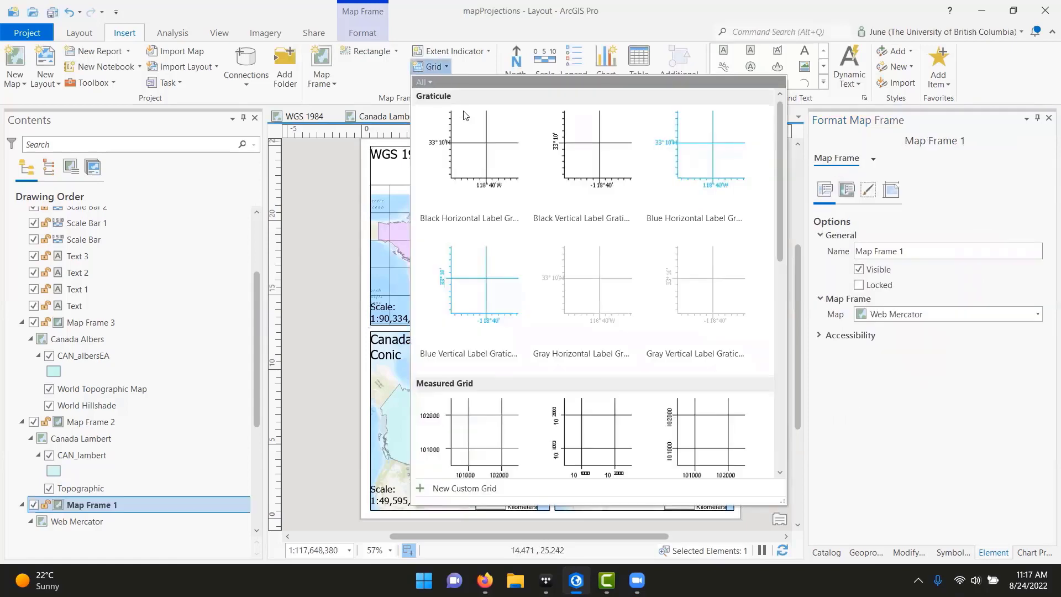
click(481, 143)
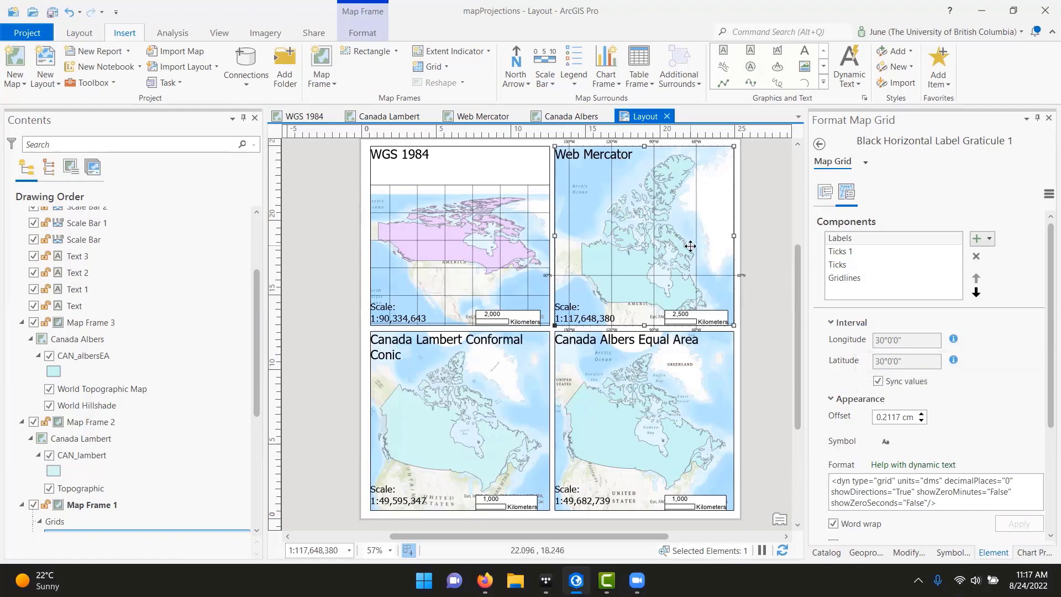
Remove the Labels, Ticks 1 and Ticks components from the Web Mercator graticule, keeping only Gridlines
click(862, 251)
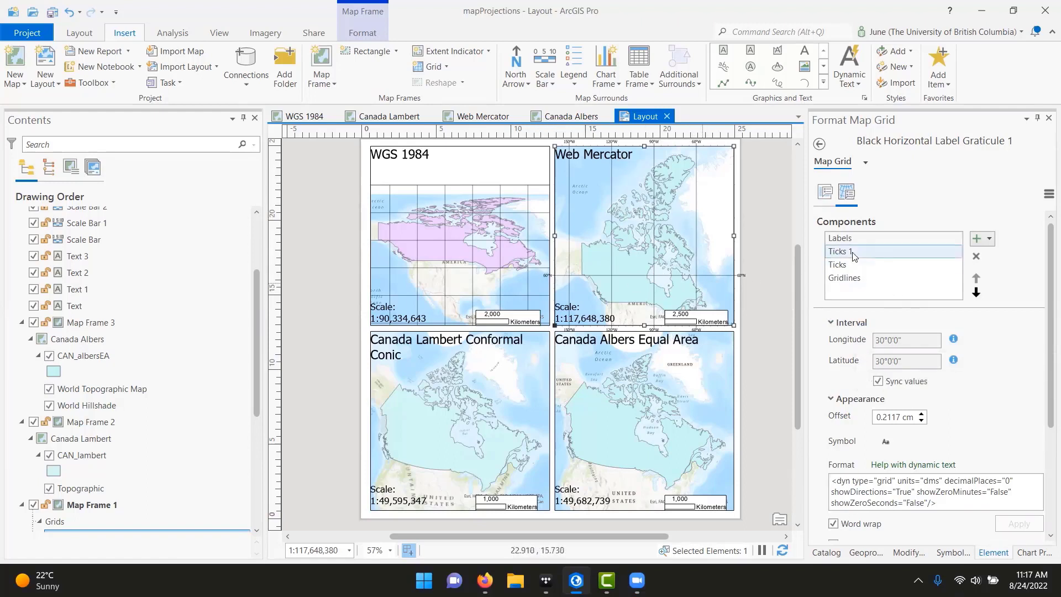
drag(862, 238, 877, 268)
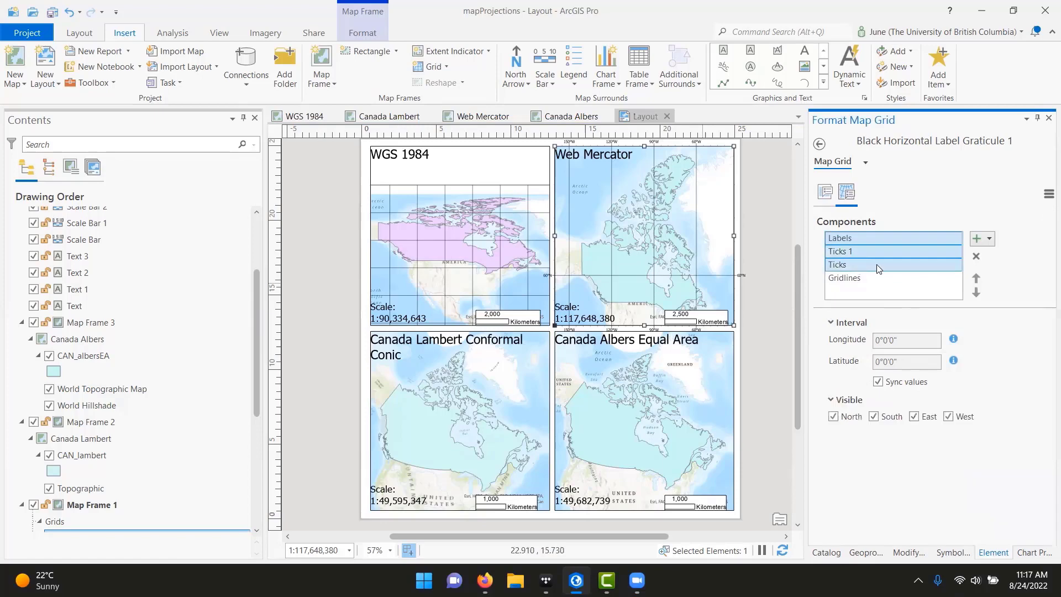
click(976, 256)
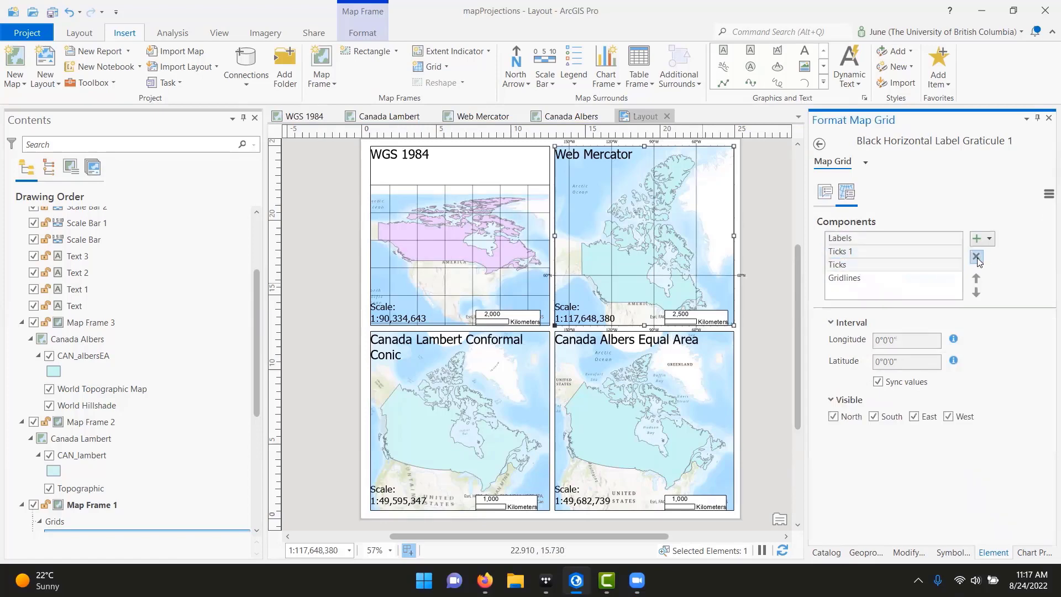
Turn off automatic interval adjustment for the Web Mercator graticule and set its synced longitude and latitude gridline interval to 15°
click(829, 201)
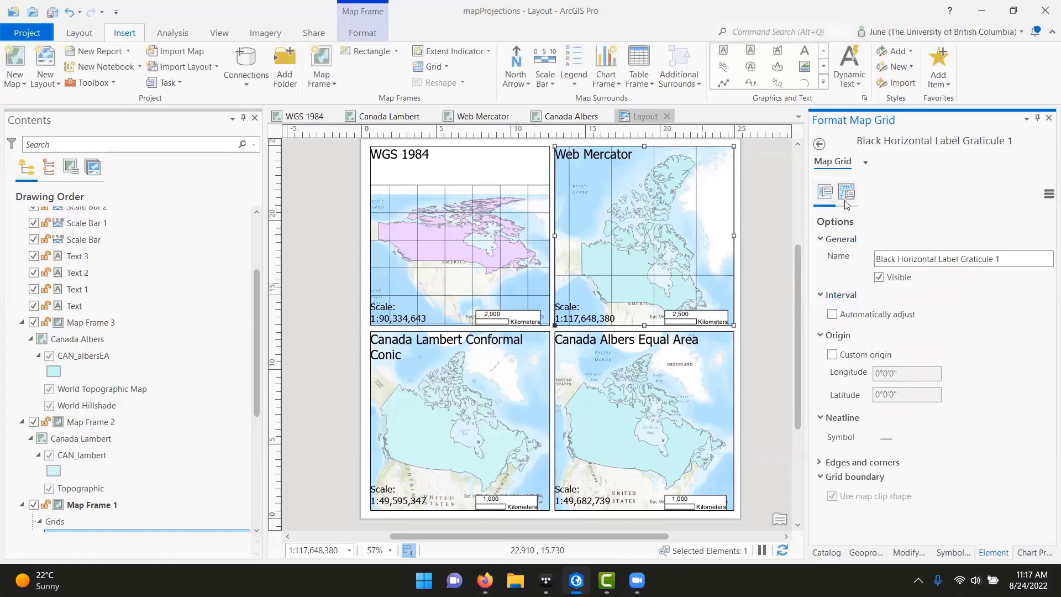
click(846, 196)
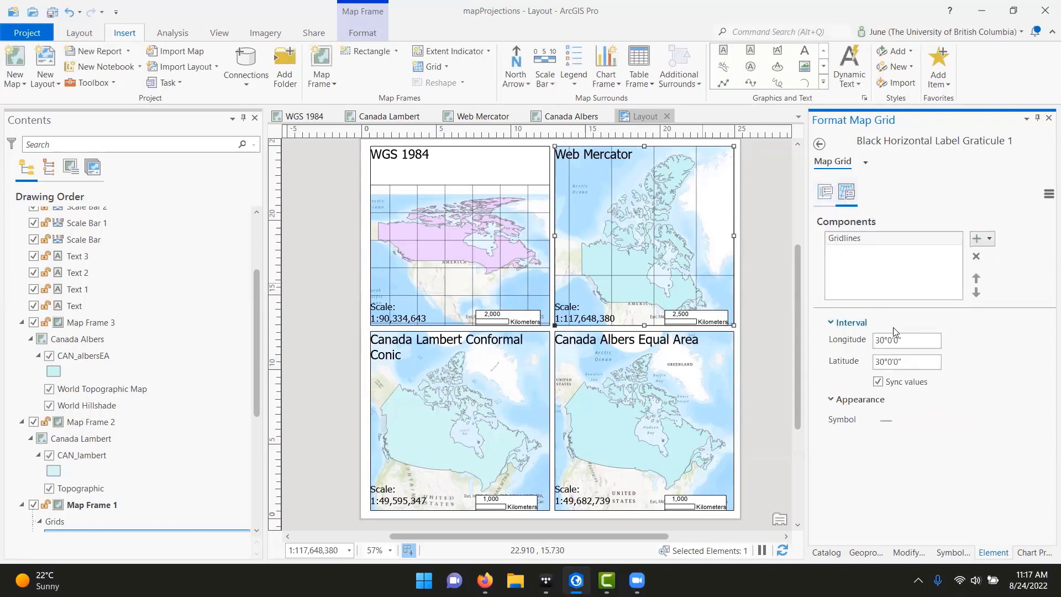
text(15)
key(Return)
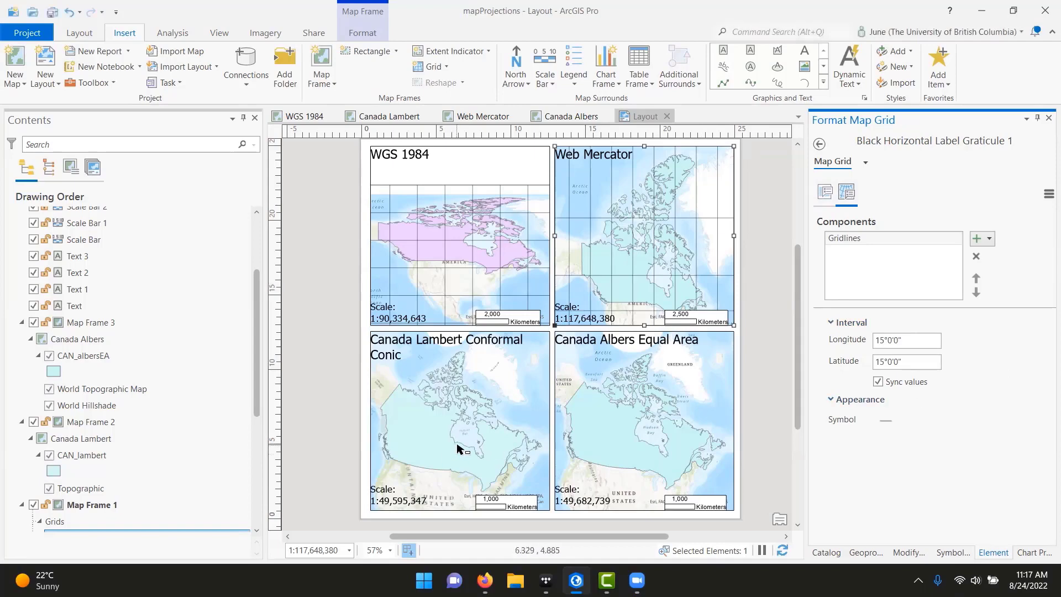
Select the Canada Lambert map frame and open the available grid styles for it
click(459, 448)
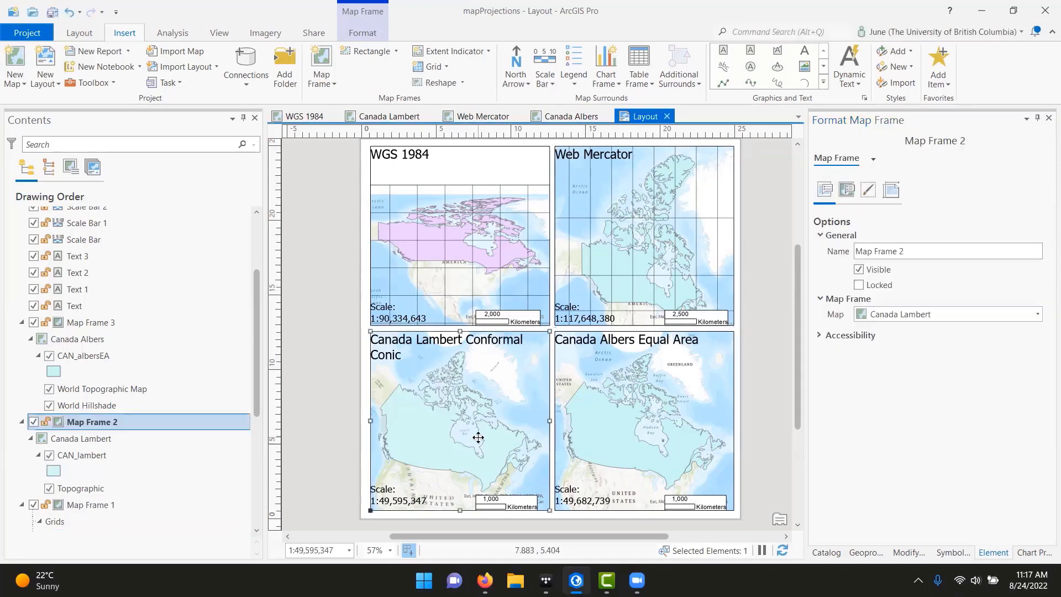
click(438, 71)
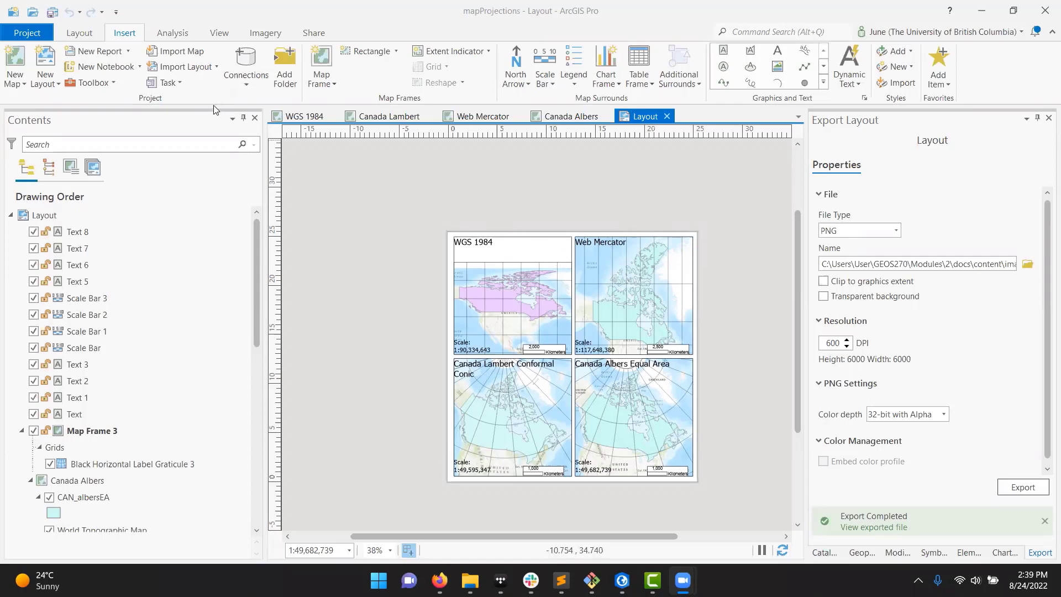
Move the WGS 1984 label down onto the map's upper edge and place a copy of it in the blank strip above
click(488, 244)
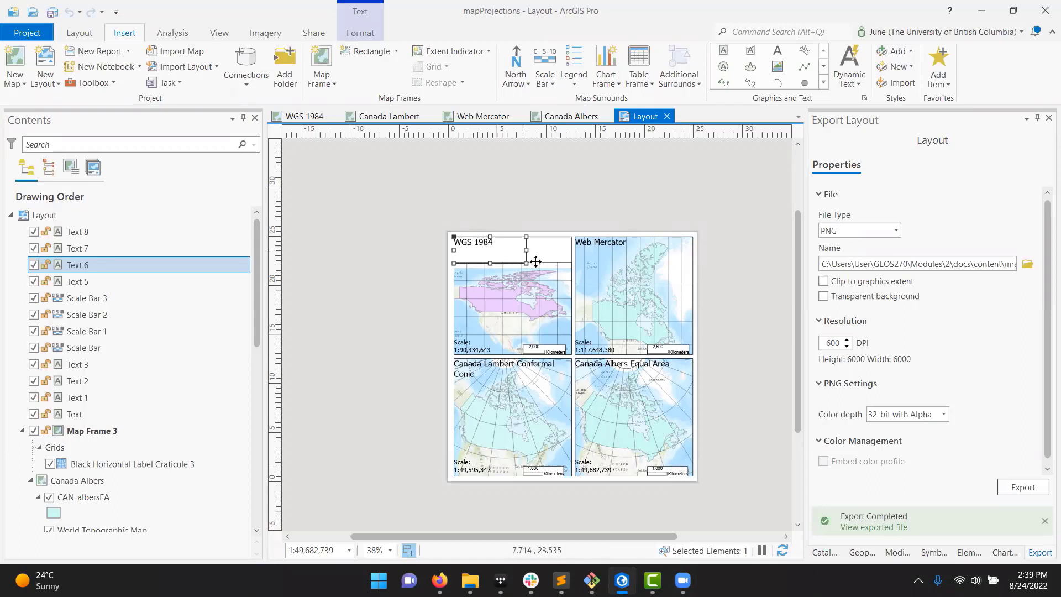
drag(476, 239, 475, 269)
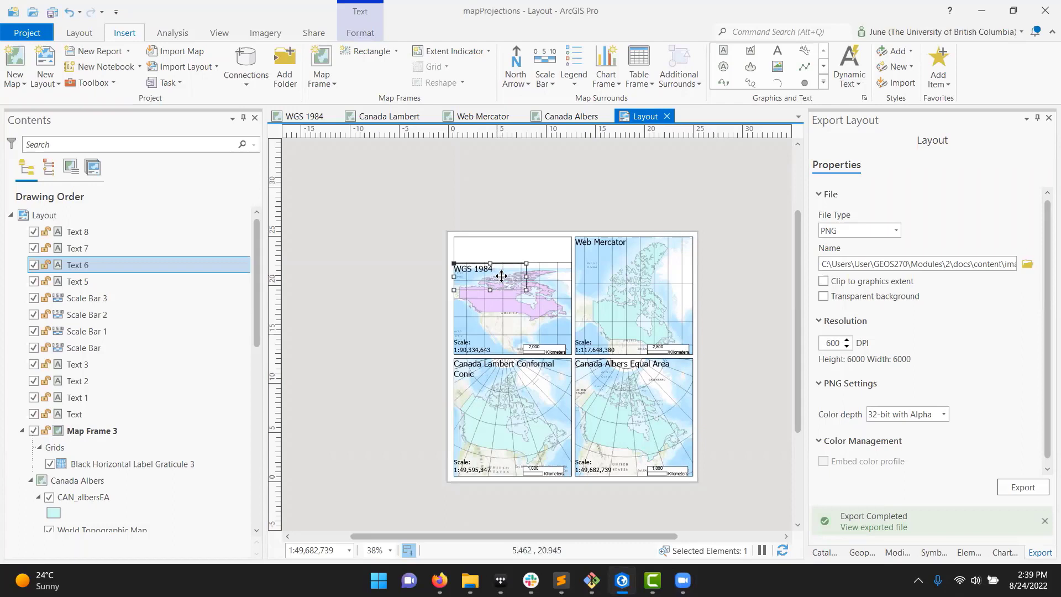
click(490, 246)
key(ctrl+v)
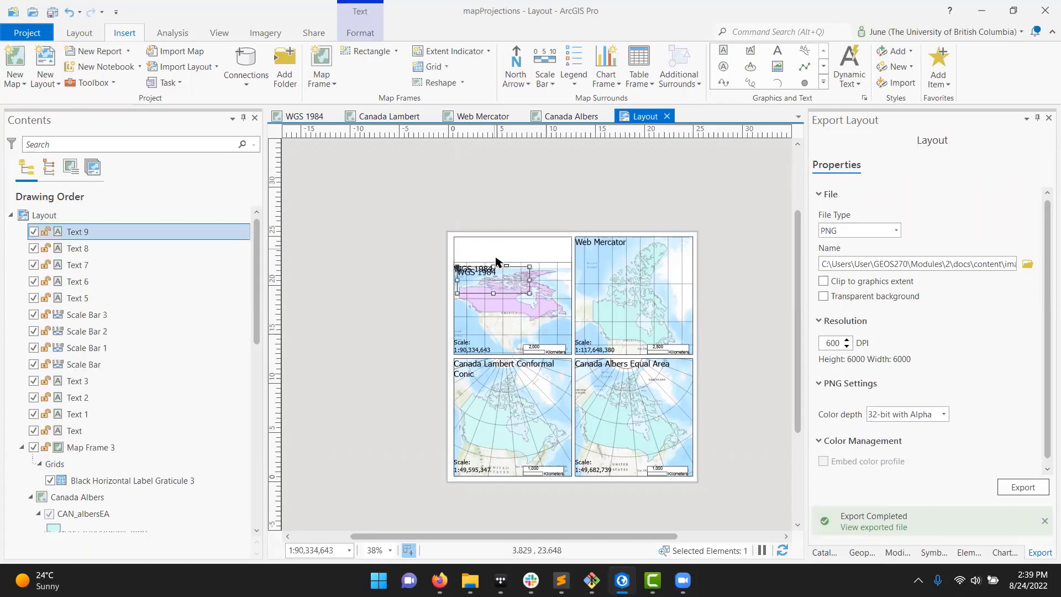
drag(519, 268, 517, 239)
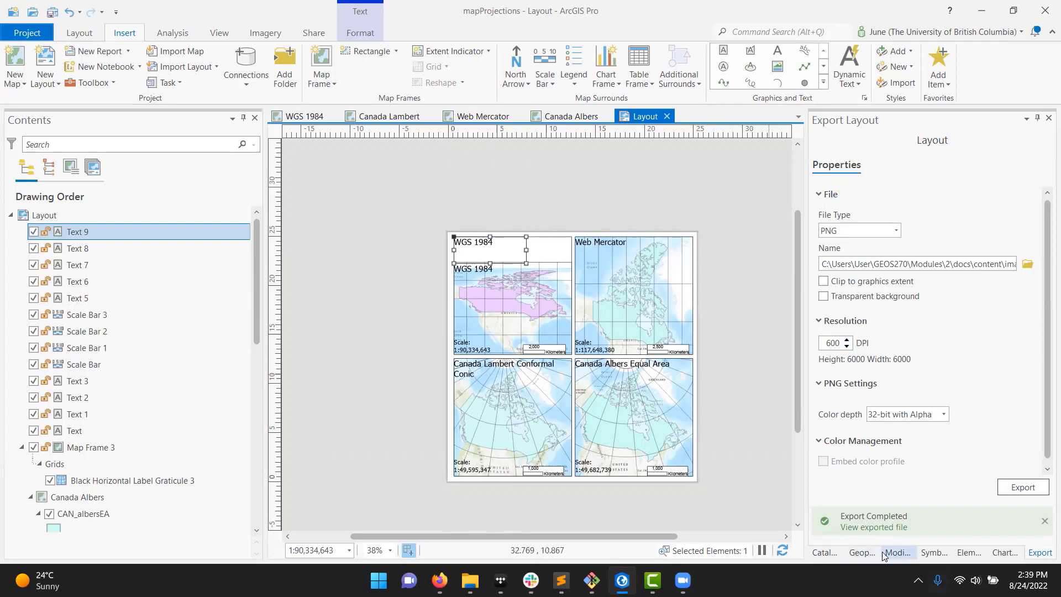
Set the copied WGS 1984 label's font size to 18 pt and apply the symbol formatting
click(969, 552)
click(1004, 271)
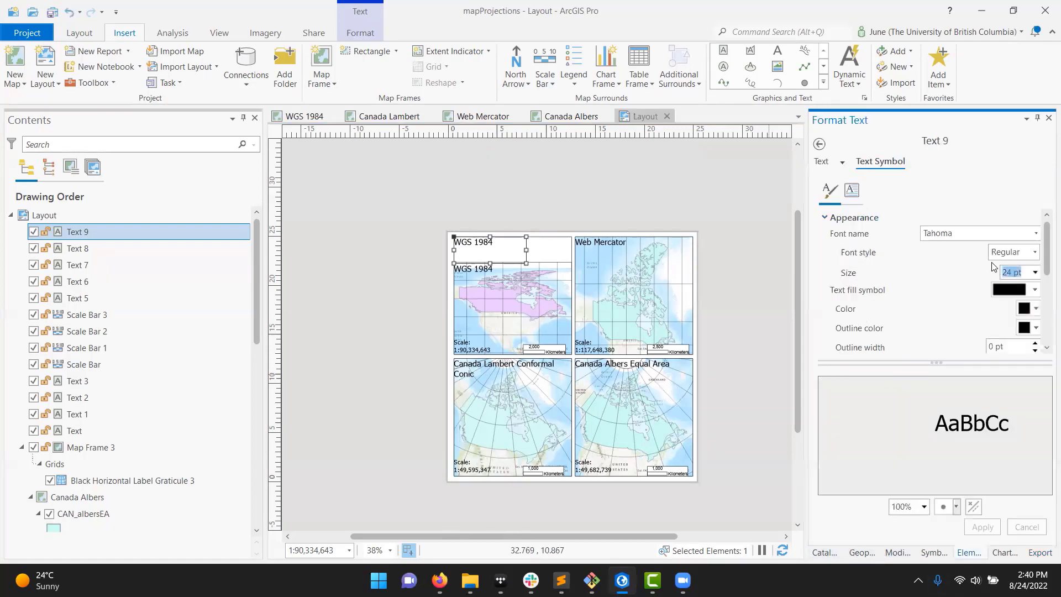
text(18)
key(Return)
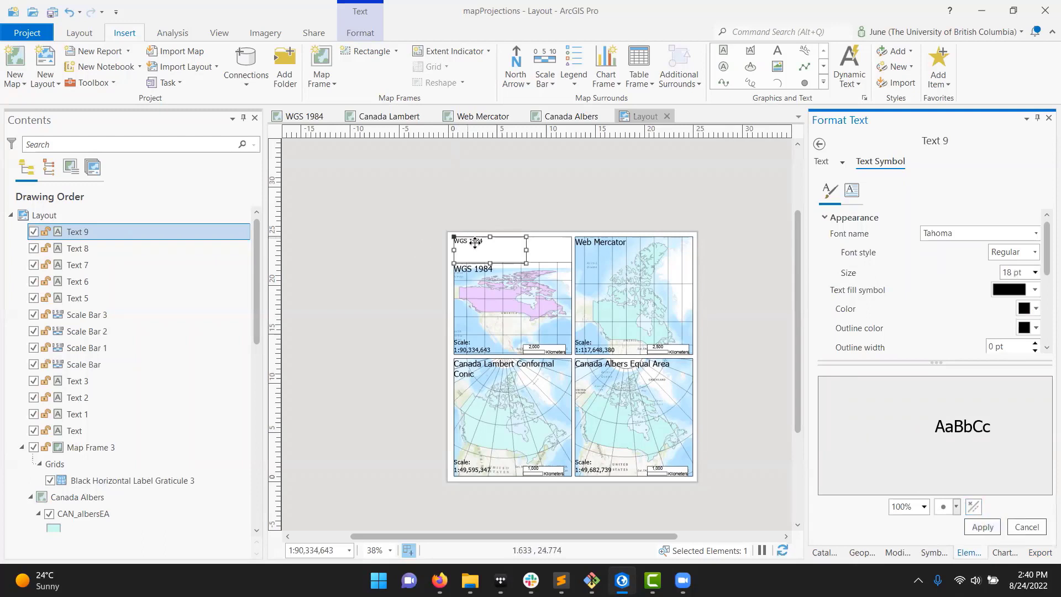
click(826, 164)
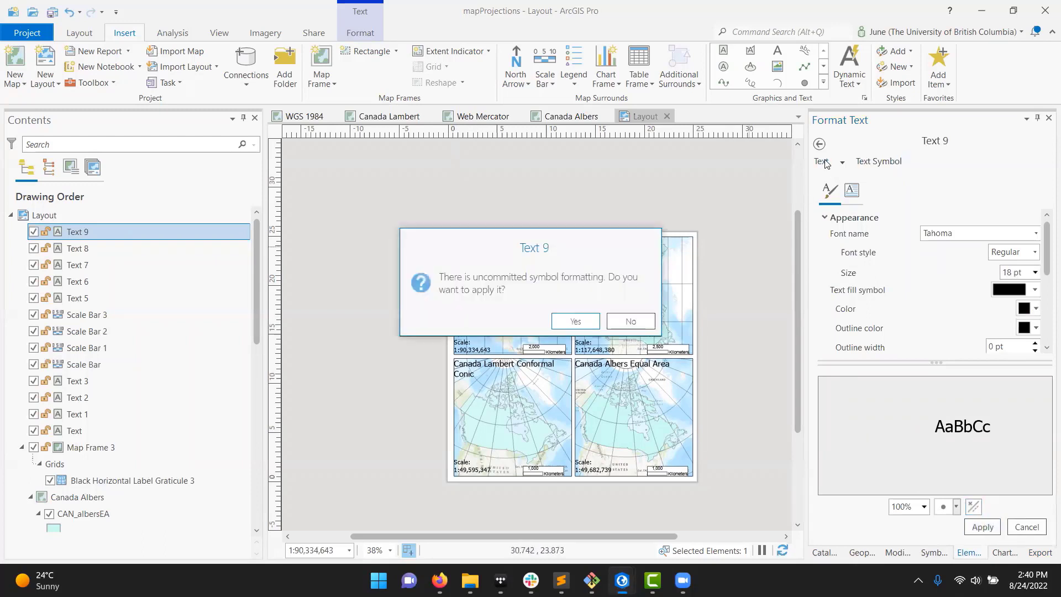
click(589, 326)
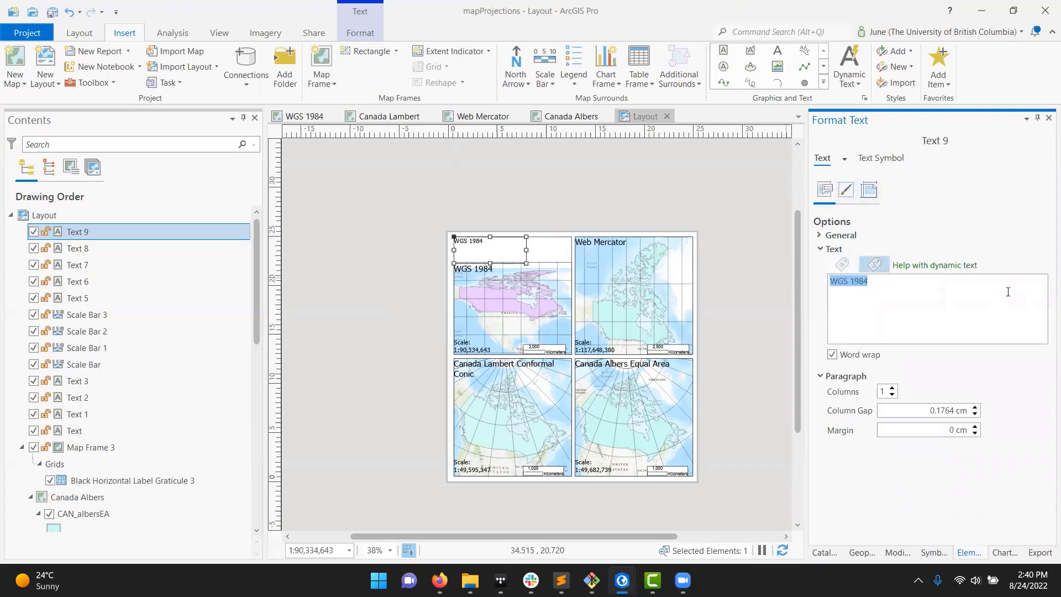
Replace the copied label's text with "Created by:" and the creator's name plus "Date Created: 24/08/2022", and save the project
text(Created by)
click(728, 339)
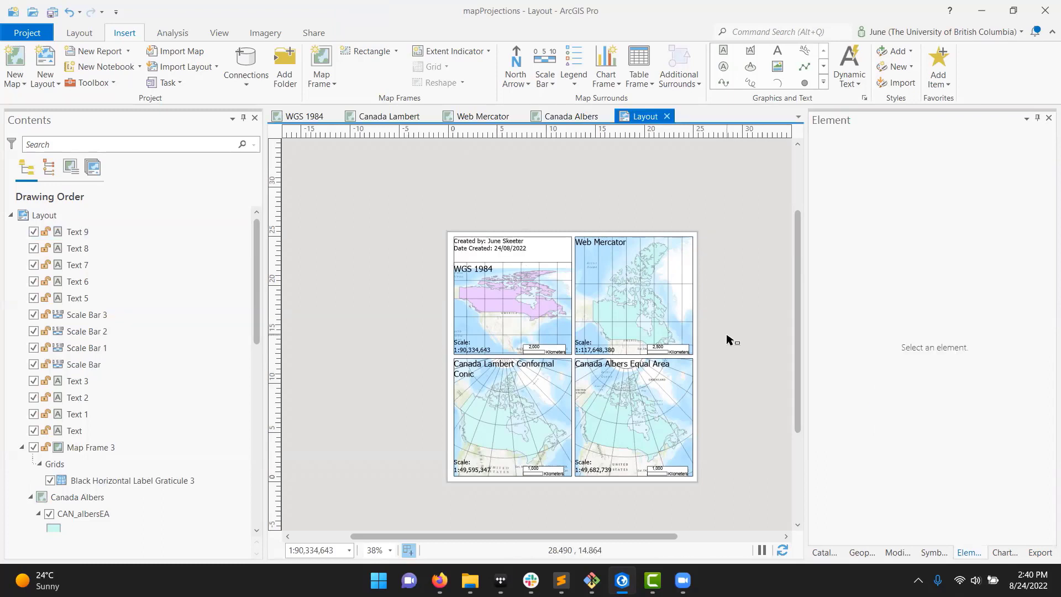
click(54, 12)
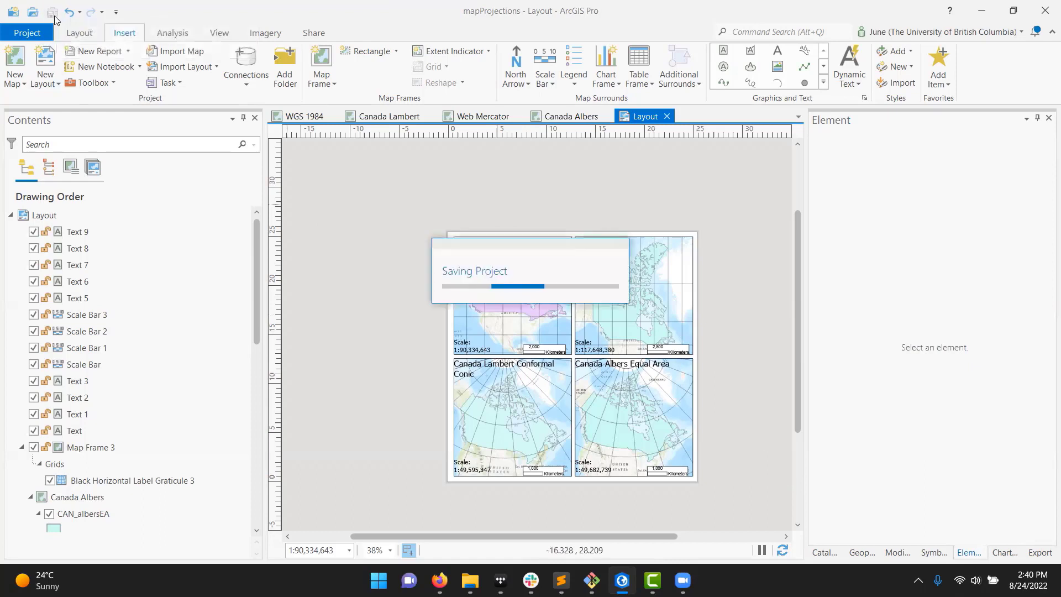
Set the layout's PNG export file to the existing Coordinate_System_Comparison.png in the images folder
click(1033, 551)
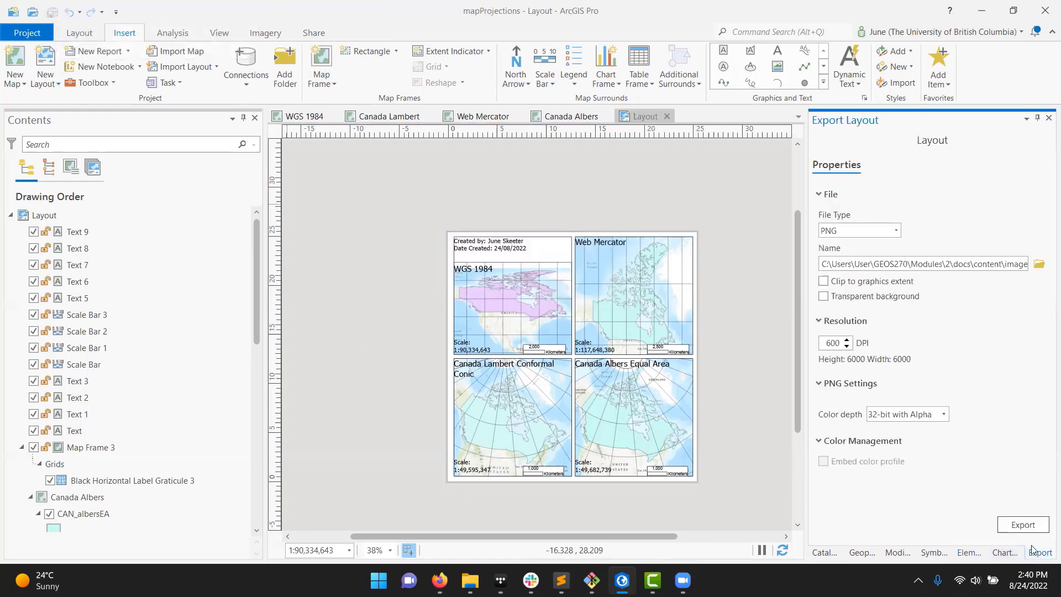
click(1038, 265)
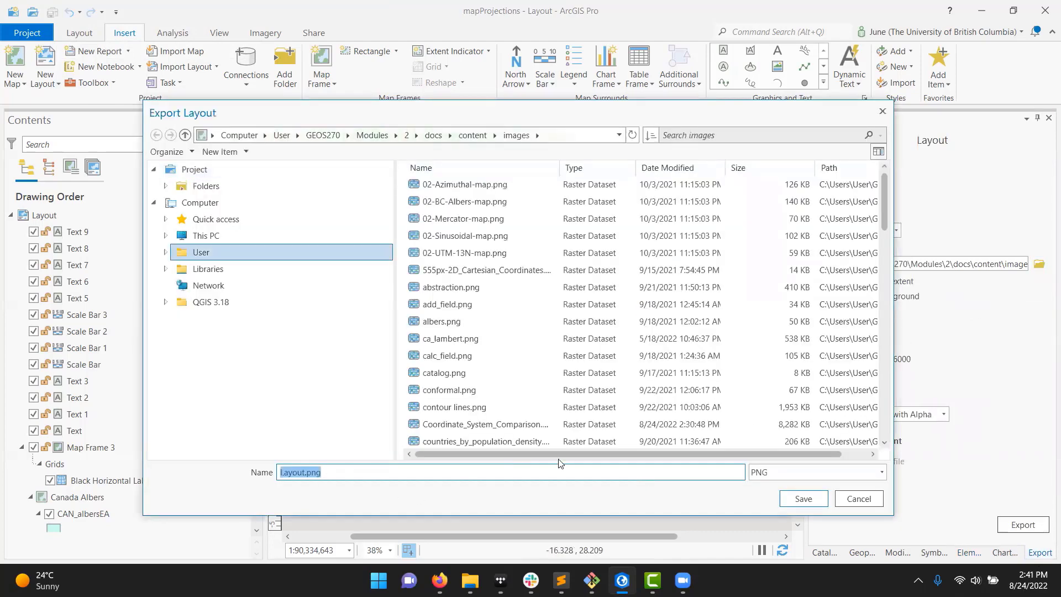
scroll(525, 387, down, 1)
click(510, 373)
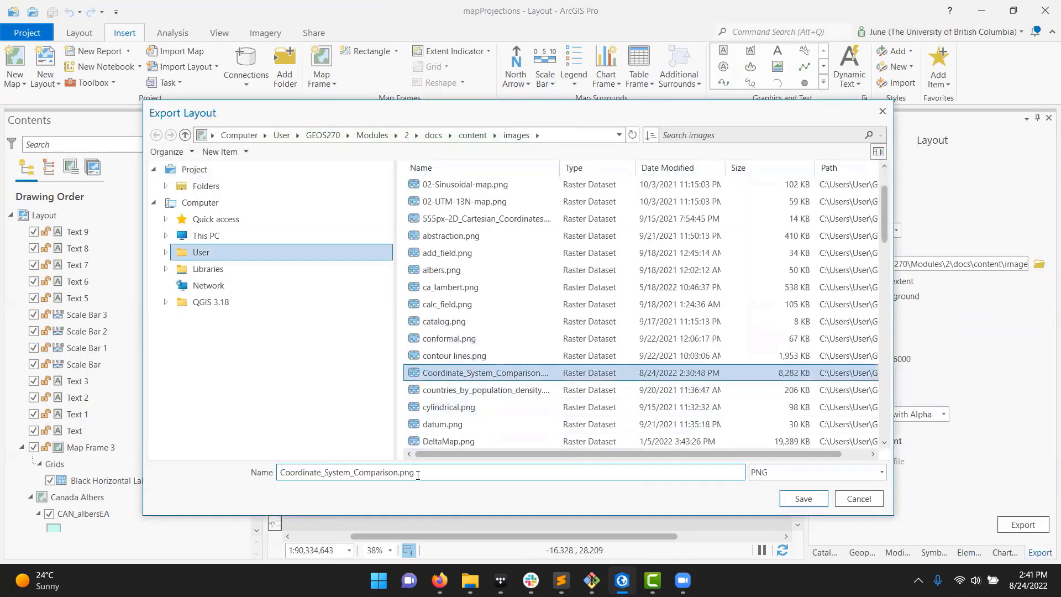
drag(418, 475, 240, 476)
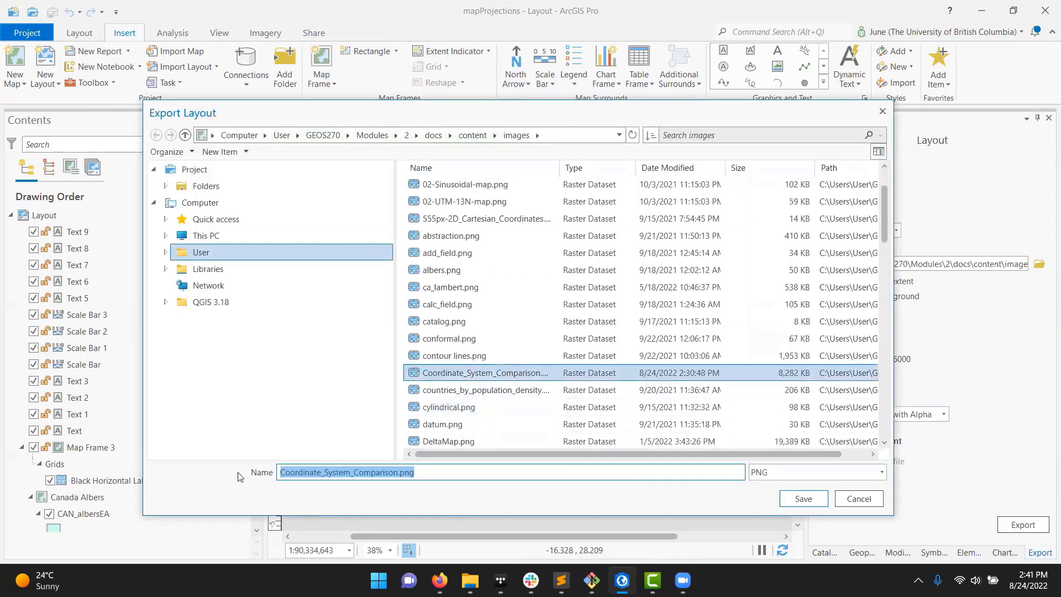
click(816, 499)
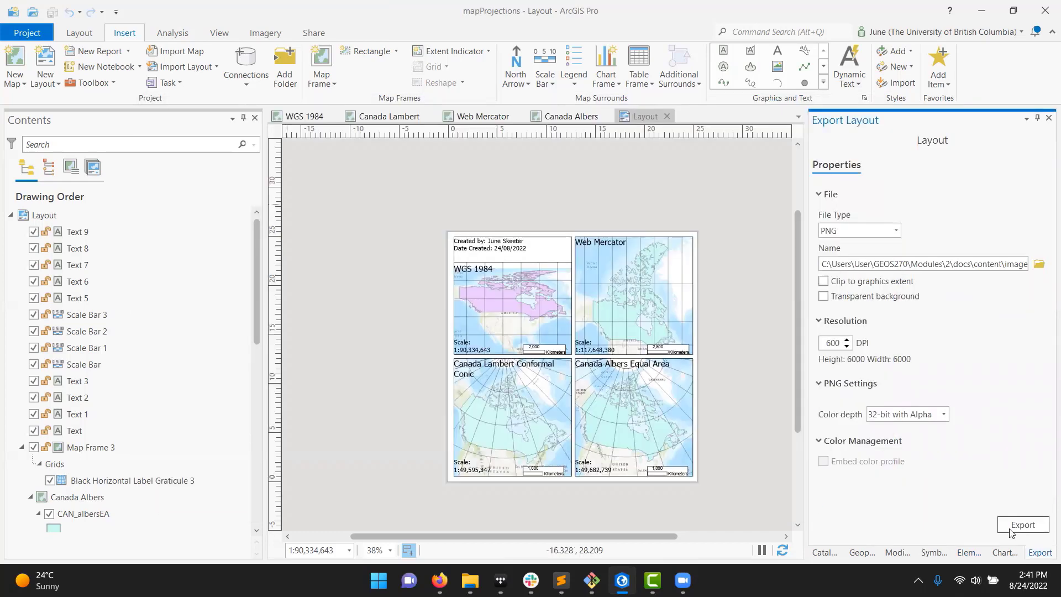